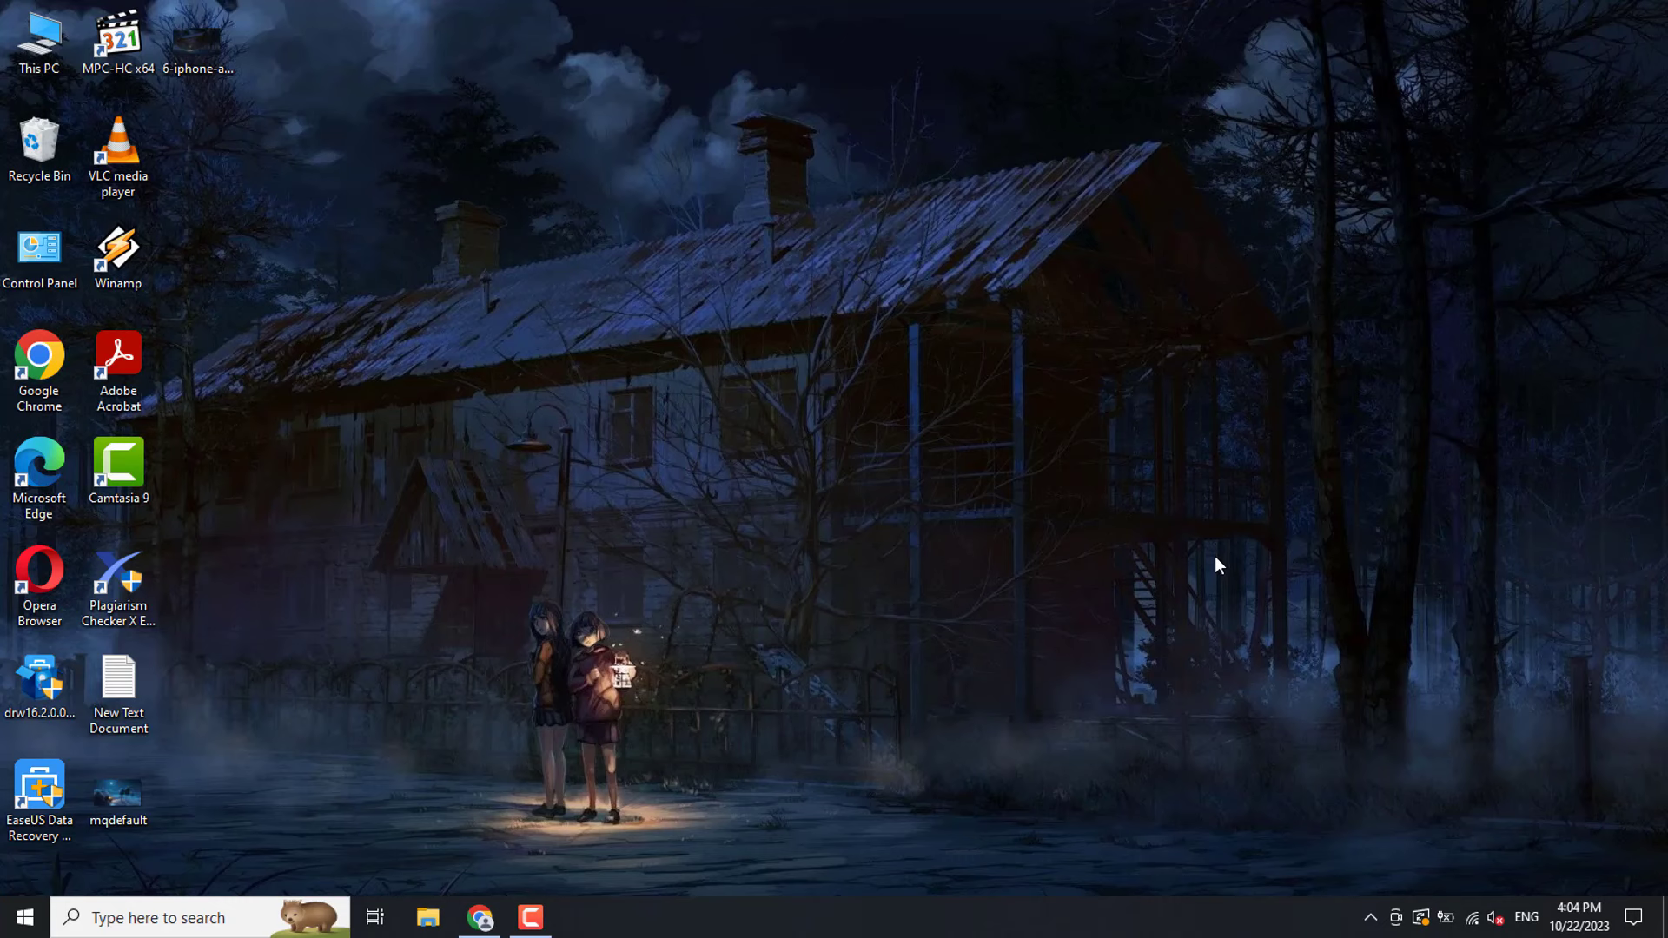
- Open Computer Management for This PC and show Device Manager
{"action": "right_click", "coordinate": [40, 45]}
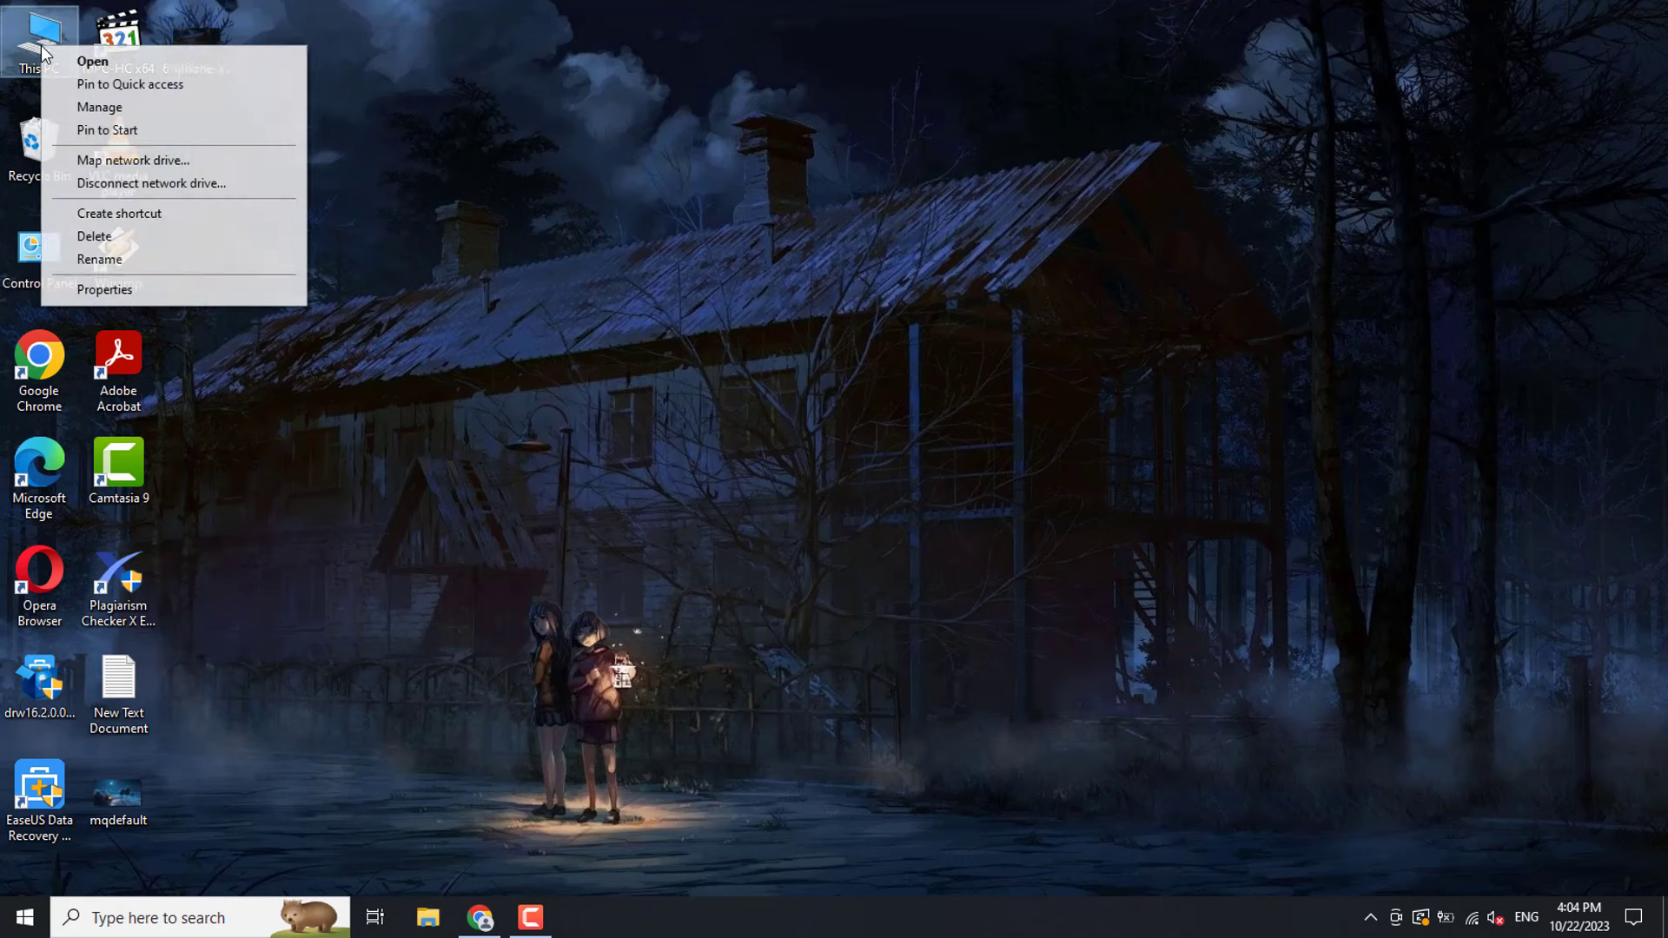
{"action": "left_click", "coordinate": [84, 107]}
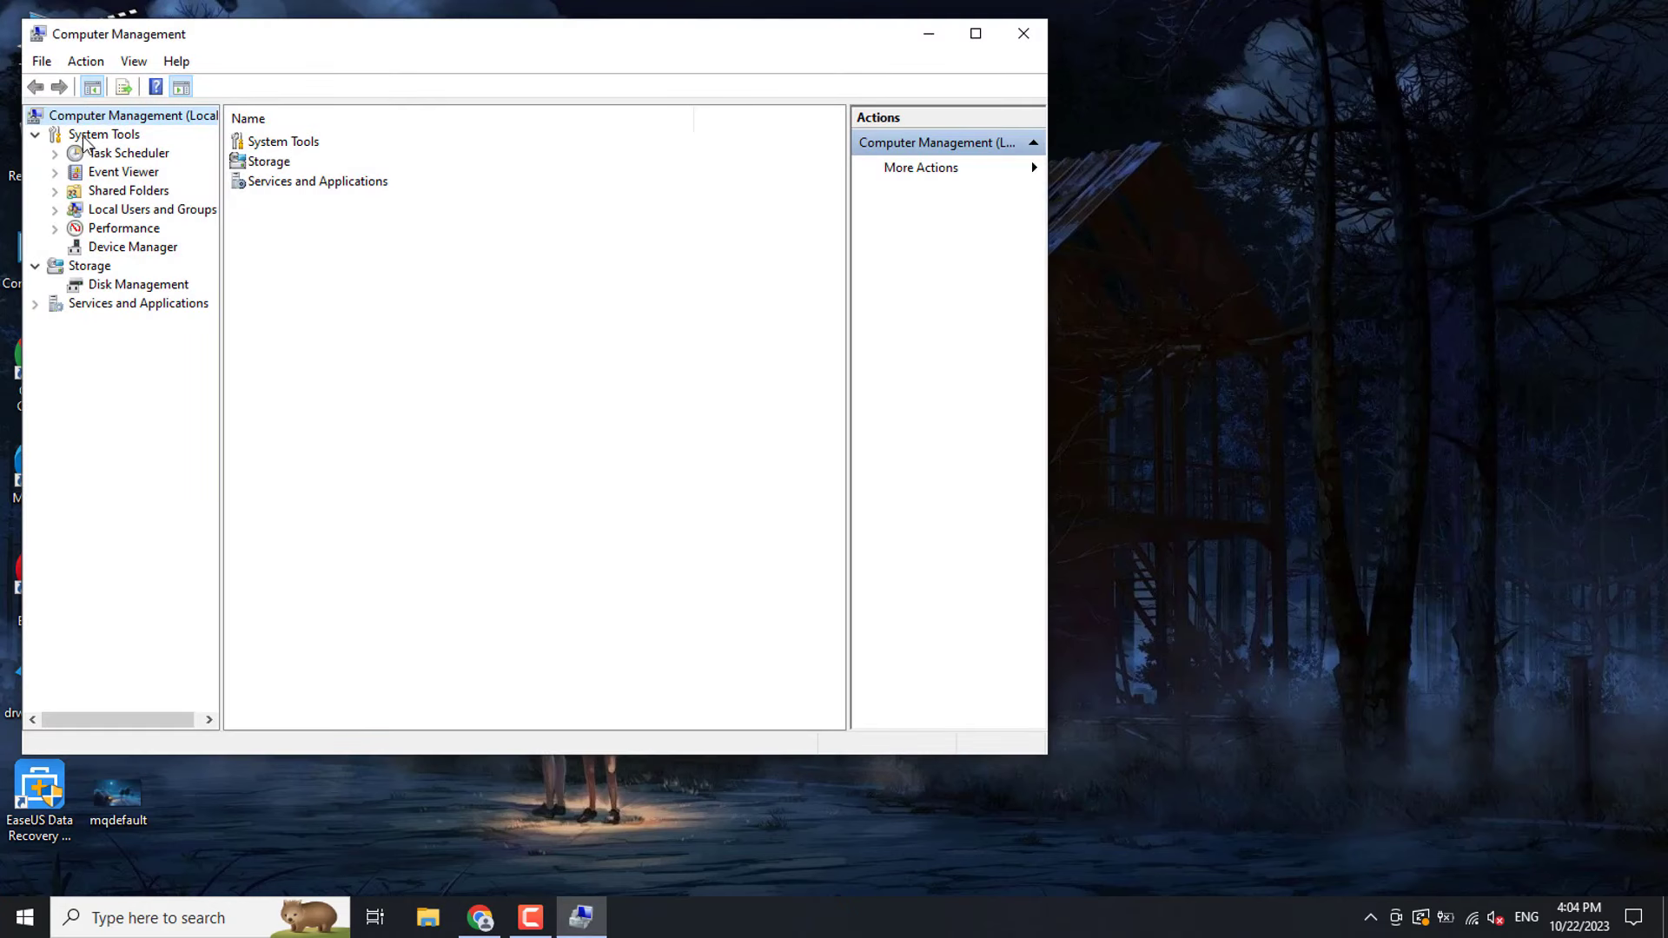
{"action": "left_click", "coordinate": [143, 251]}
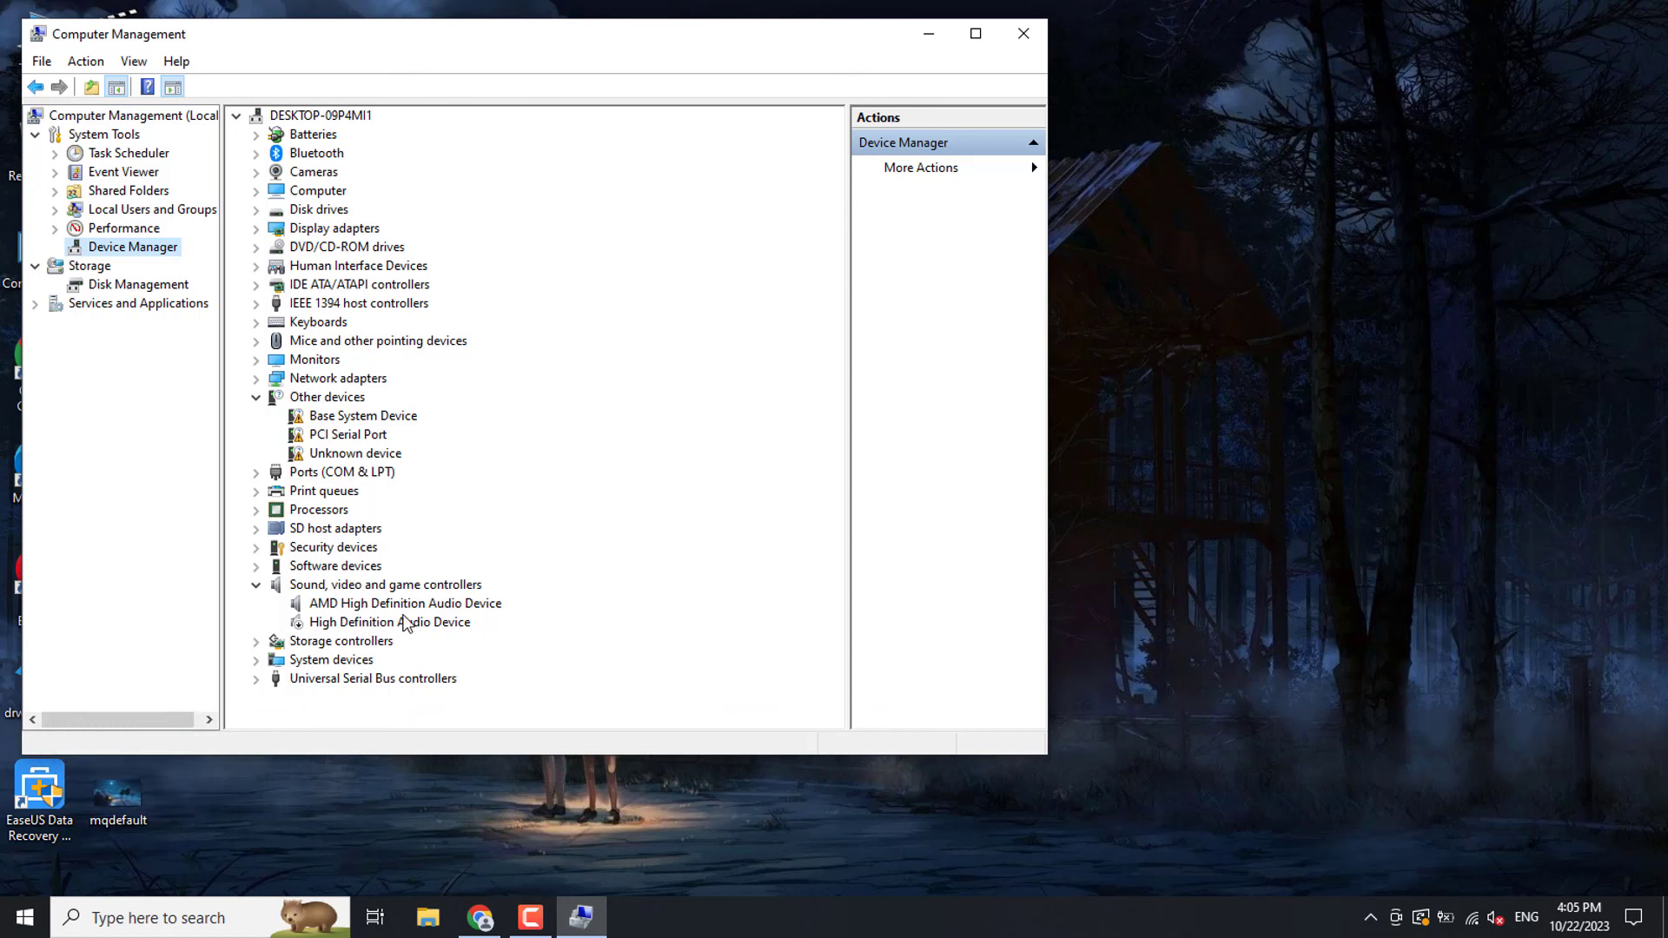
- Enable the High Definition Audio Device under the sound, video and game controllers
{"action": "left_click", "coordinate": [322, 624]}
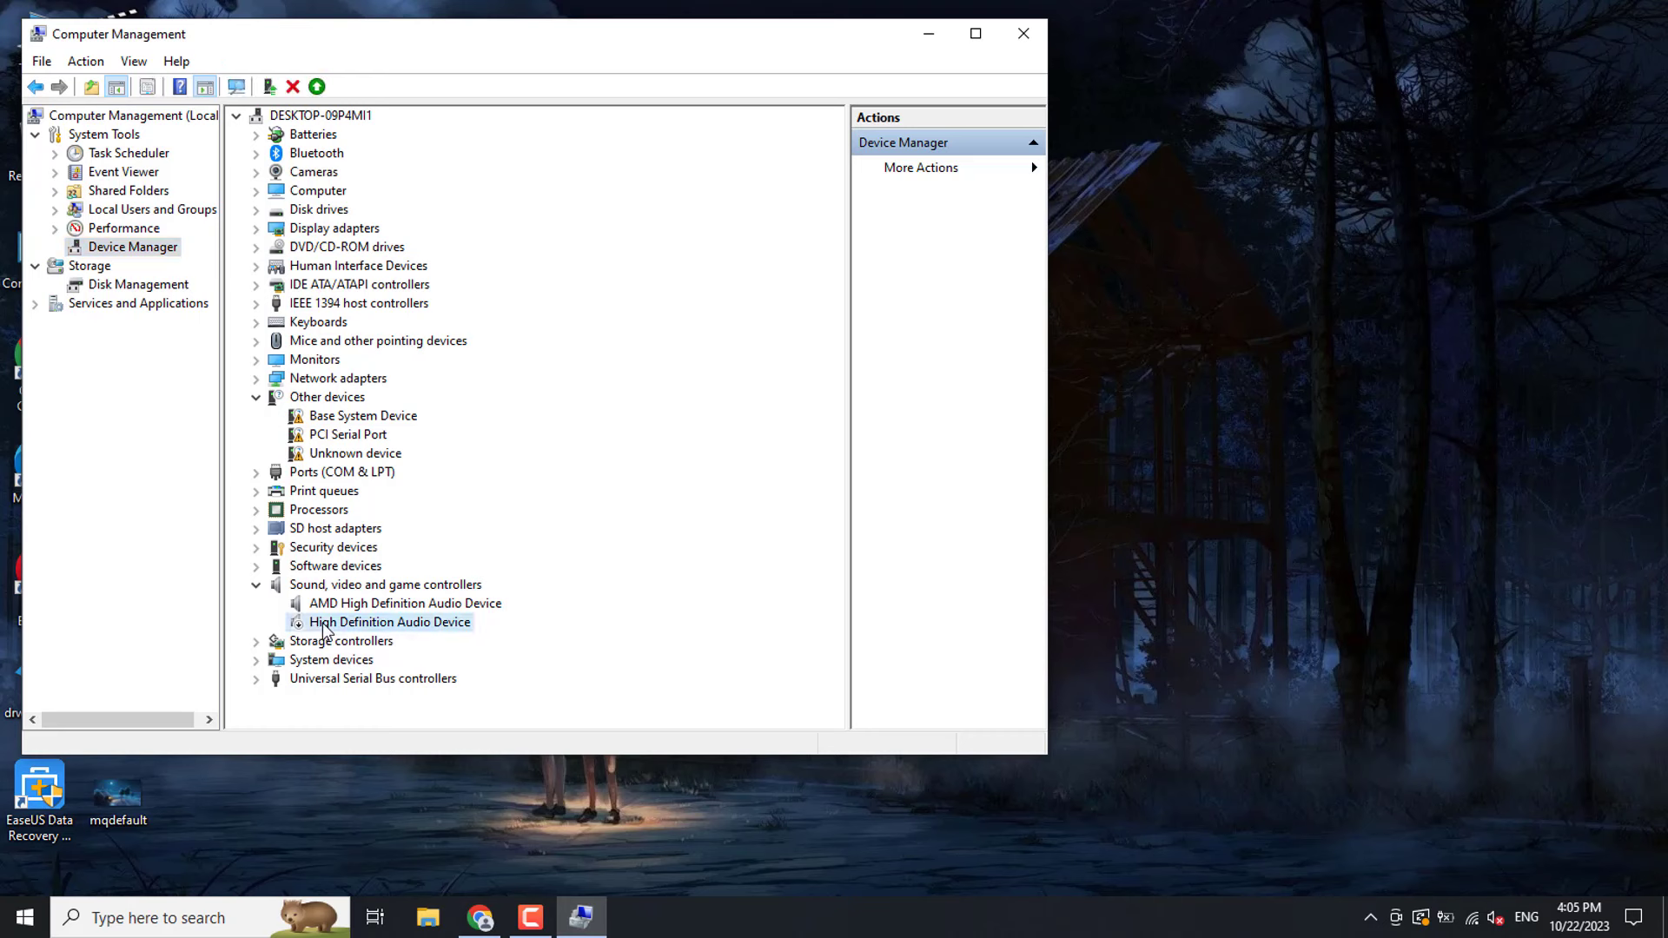
{"action": "right_click", "coordinate": [323, 628]}
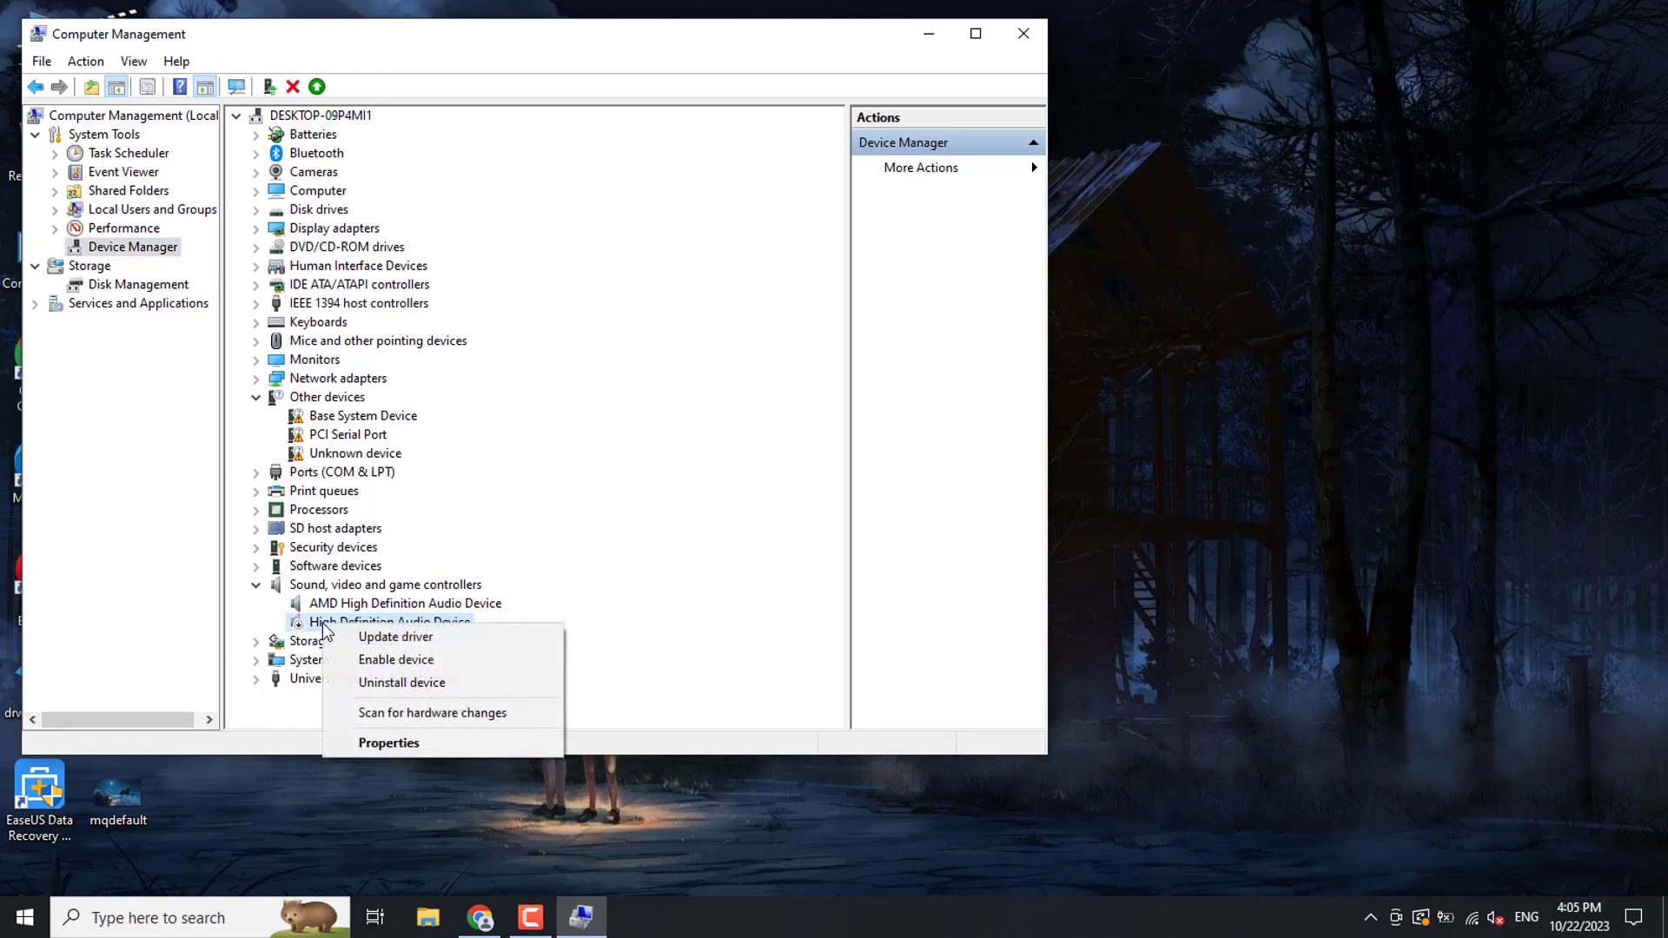
{"action": "left_click", "coordinate": [399, 661]}
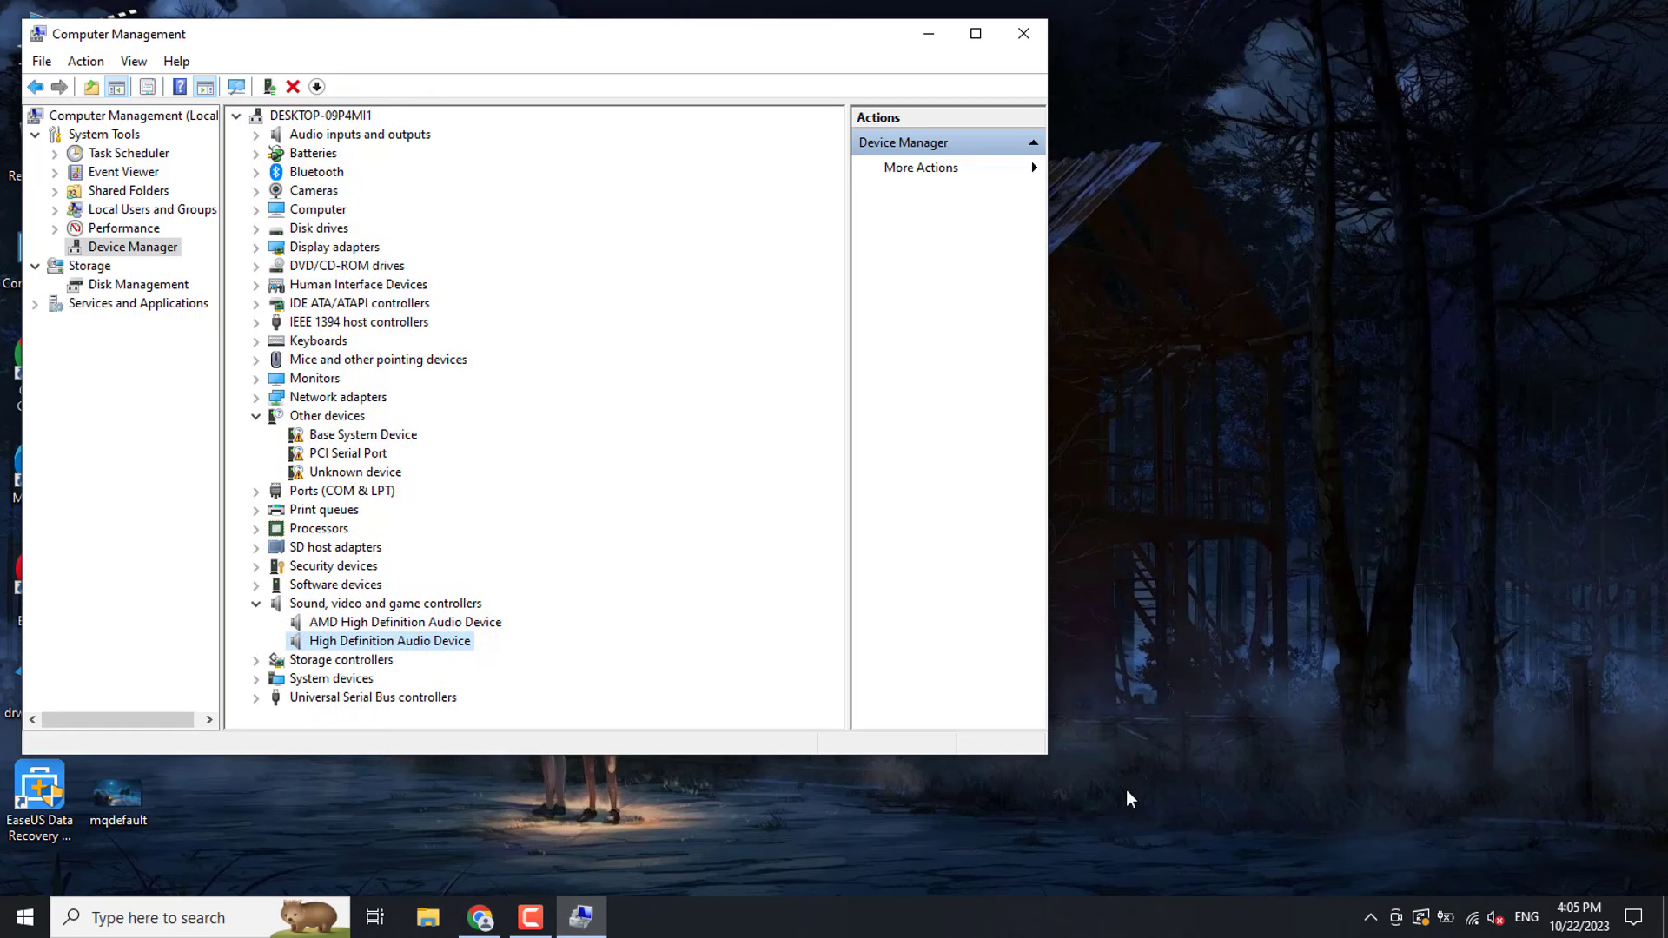
{"action": "left_click", "coordinate": [1483, 907]}
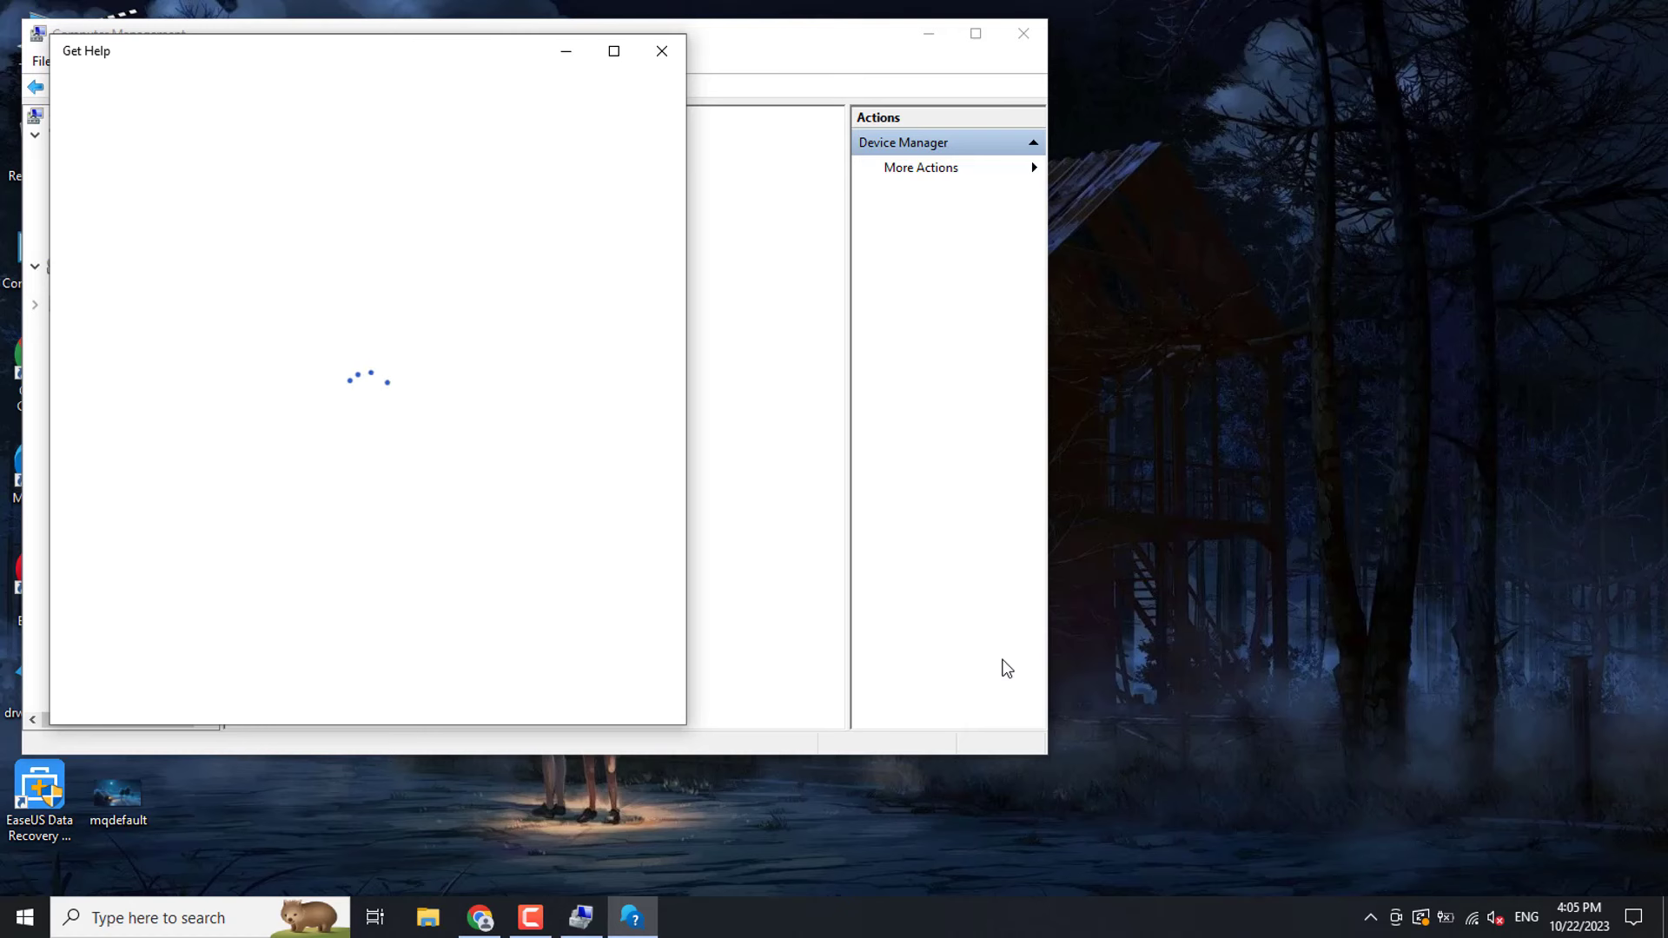
{"action": "left_click", "coordinate": [662, 59]}
{"action": "left_click_drag", "start_coordinate": [659, 60], "coordinate": [838, 70]}
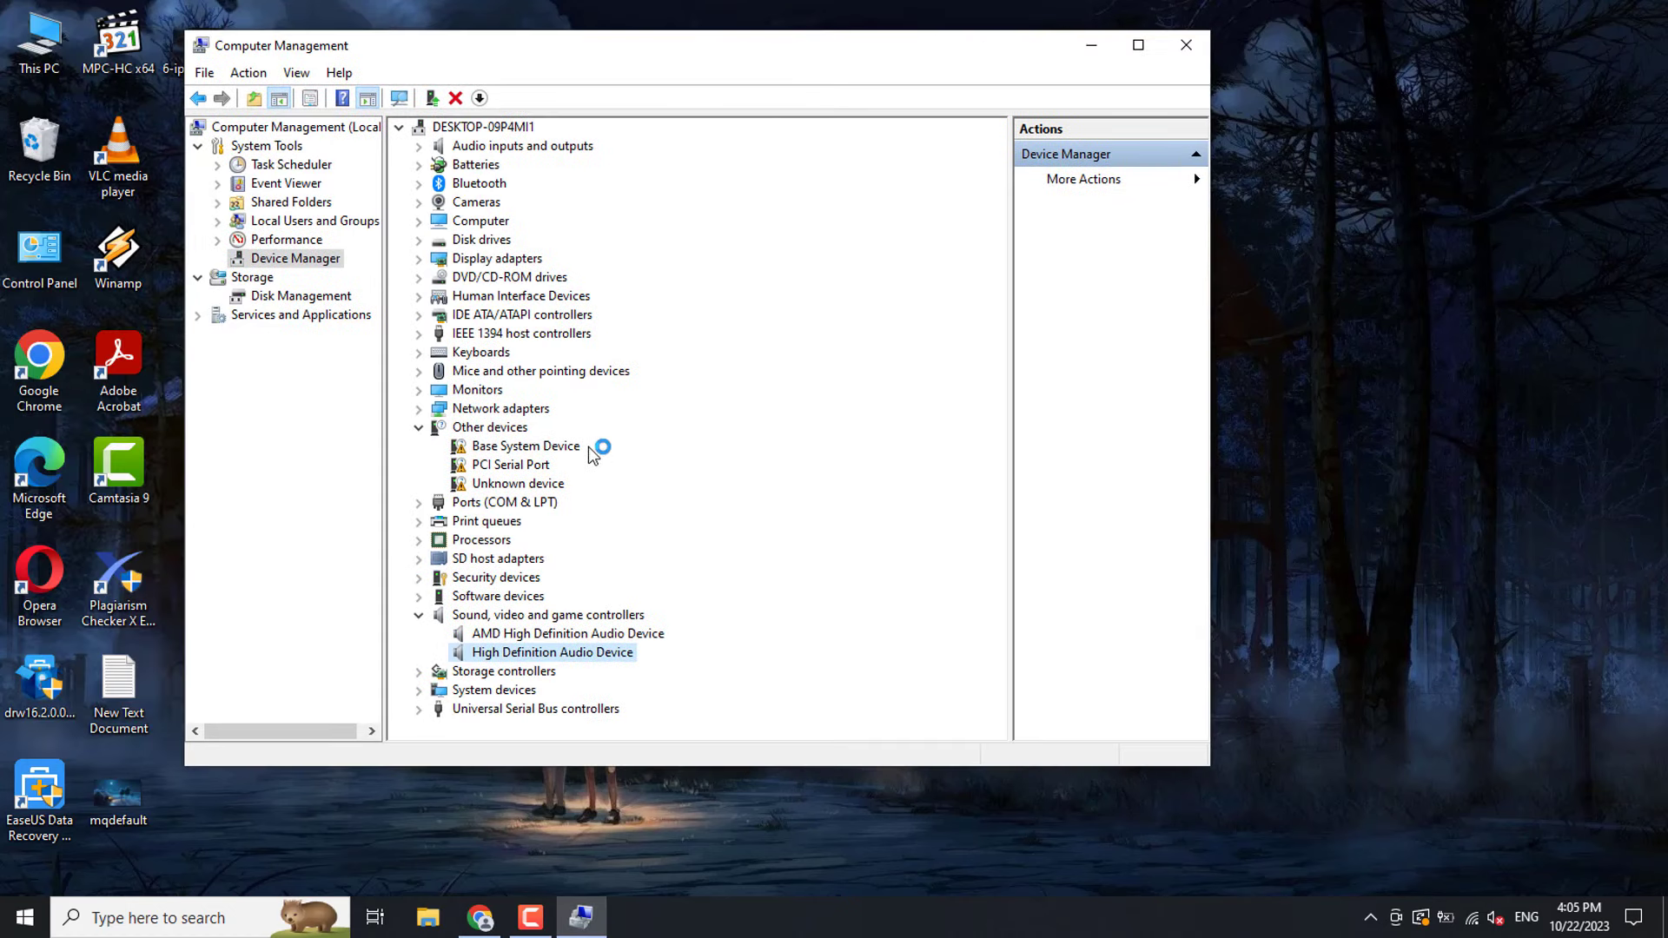
- Restart the High Definition Audio Device by disabling it and enabling it again
{"action": "right_click", "coordinate": [566, 656]}
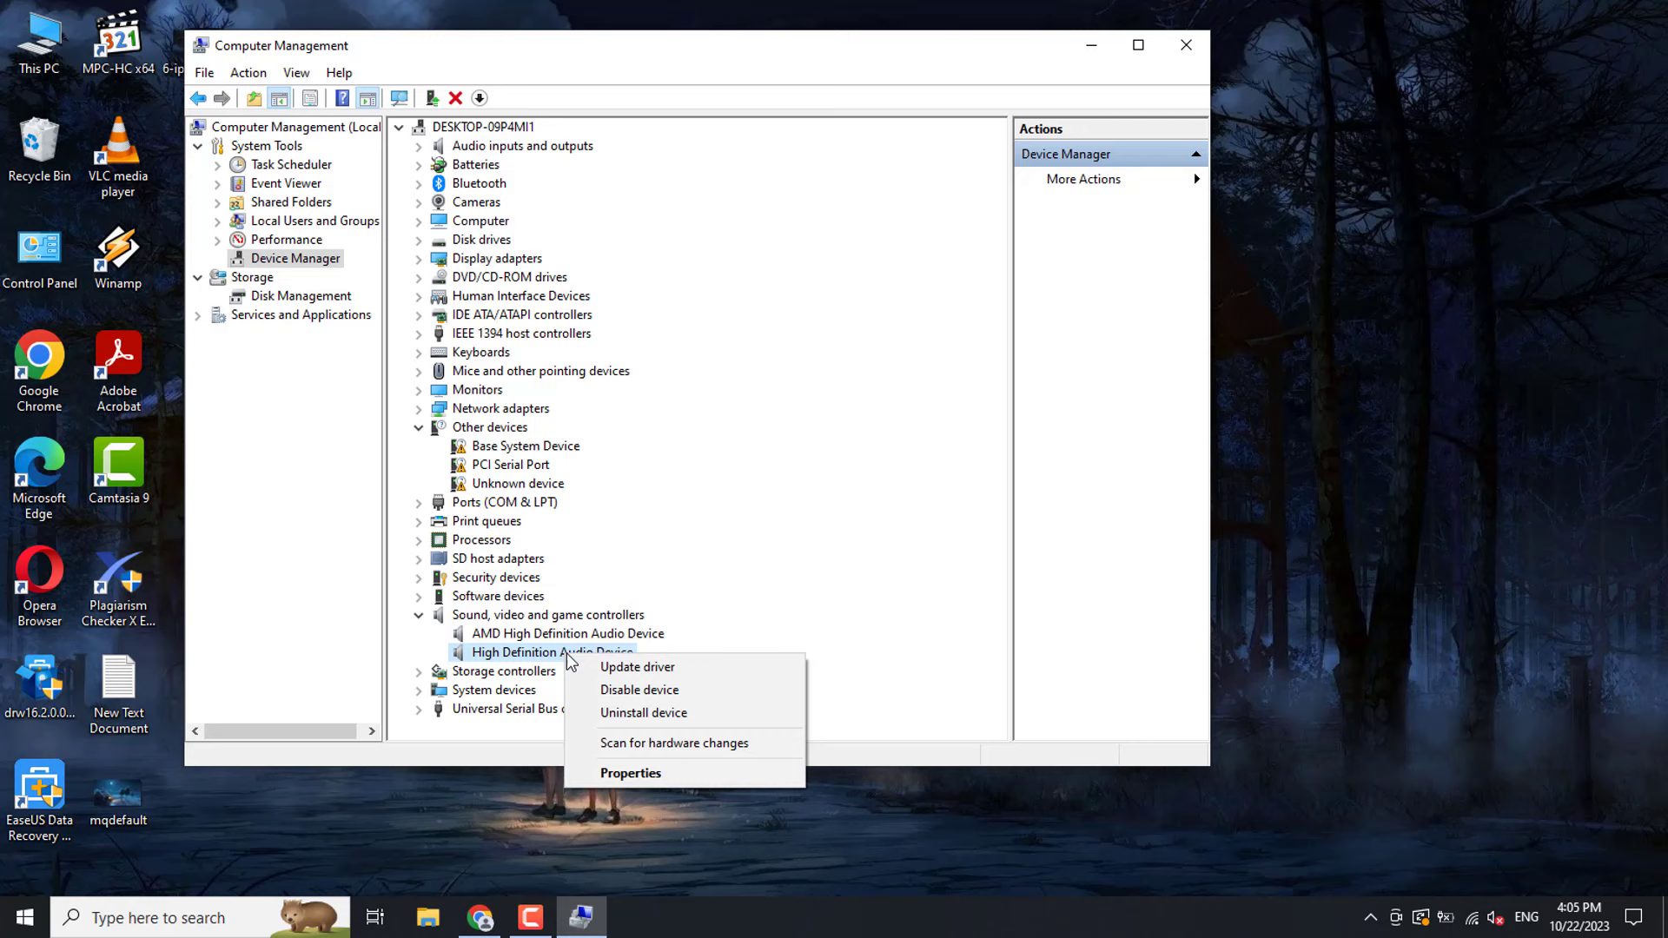
{"action": "left_click", "coordinate": [615, 688]}
{"action": "left_click", "coordinate": [883, 481]}
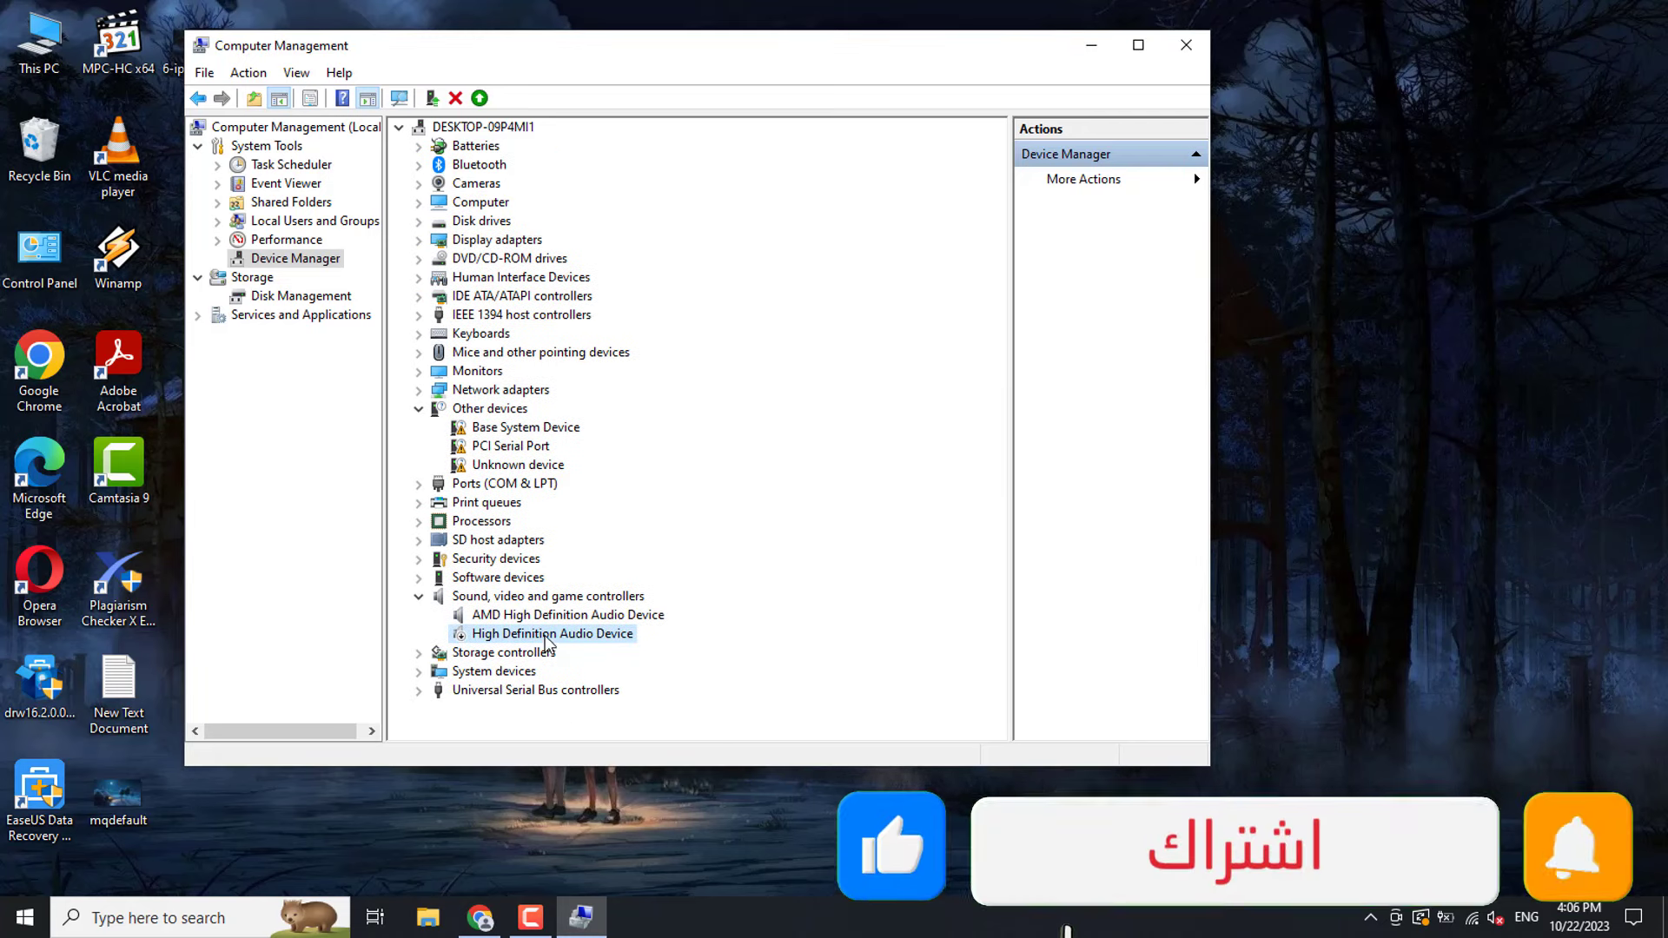
{"action": "right_click", "coordinate": [547, 636]}
{"action": "left_click", "coordinate": [600, 671]}
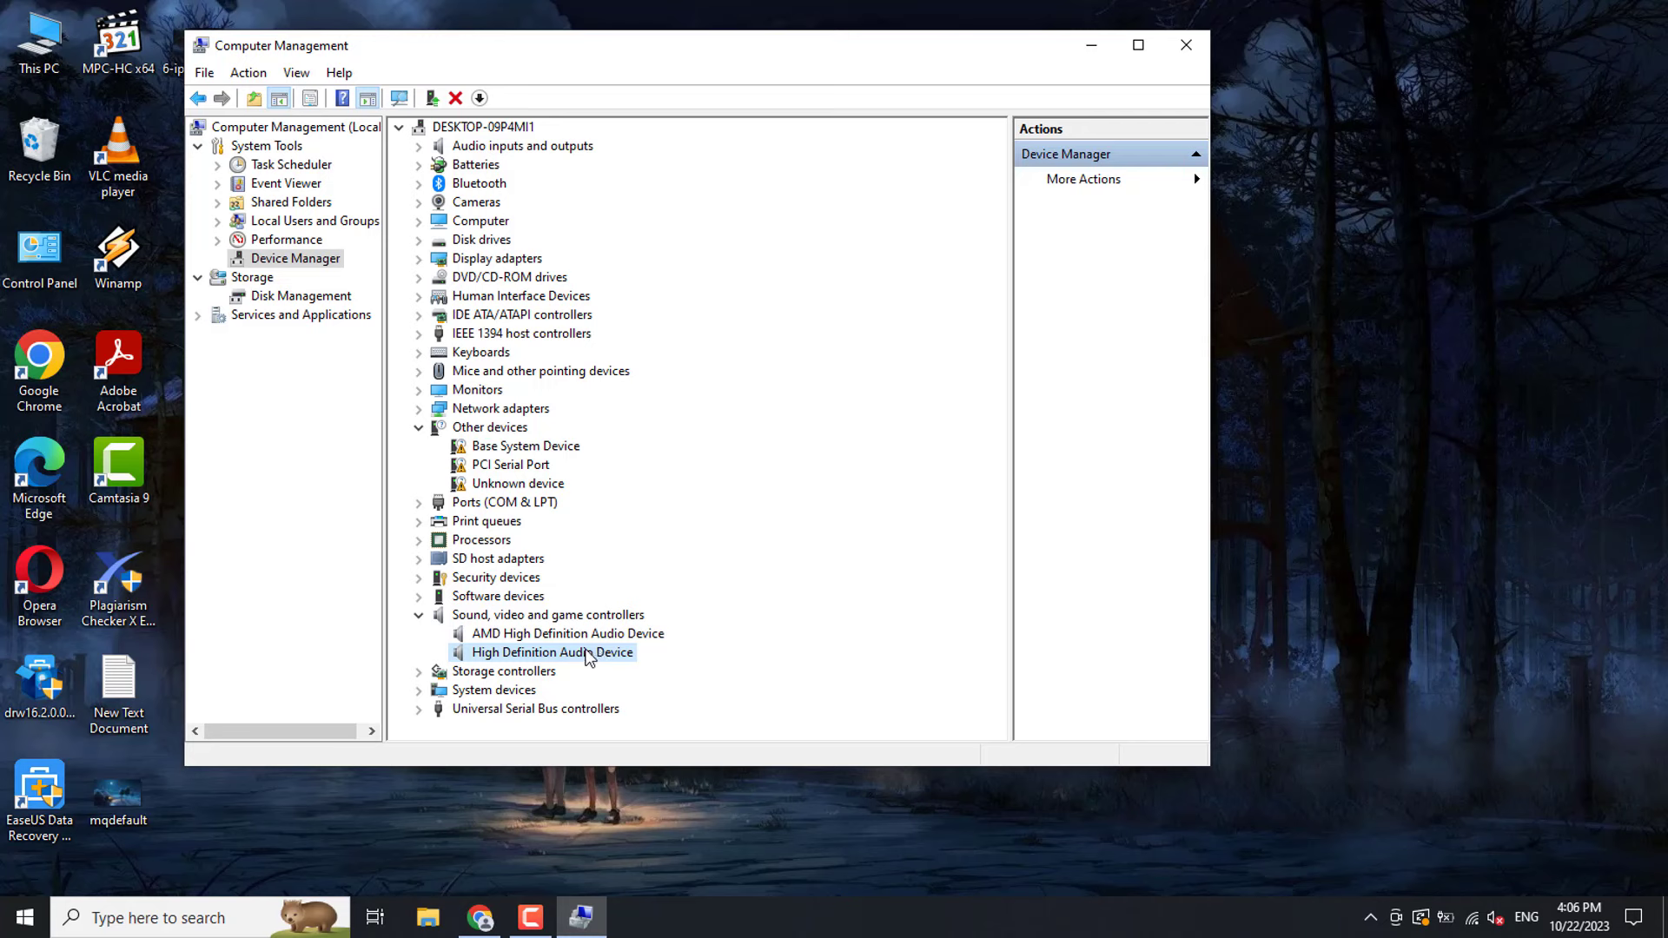
- Uninstall the High Definition Audio Device from the system
{"action": "right_click", "coordinate": [585, 650]}
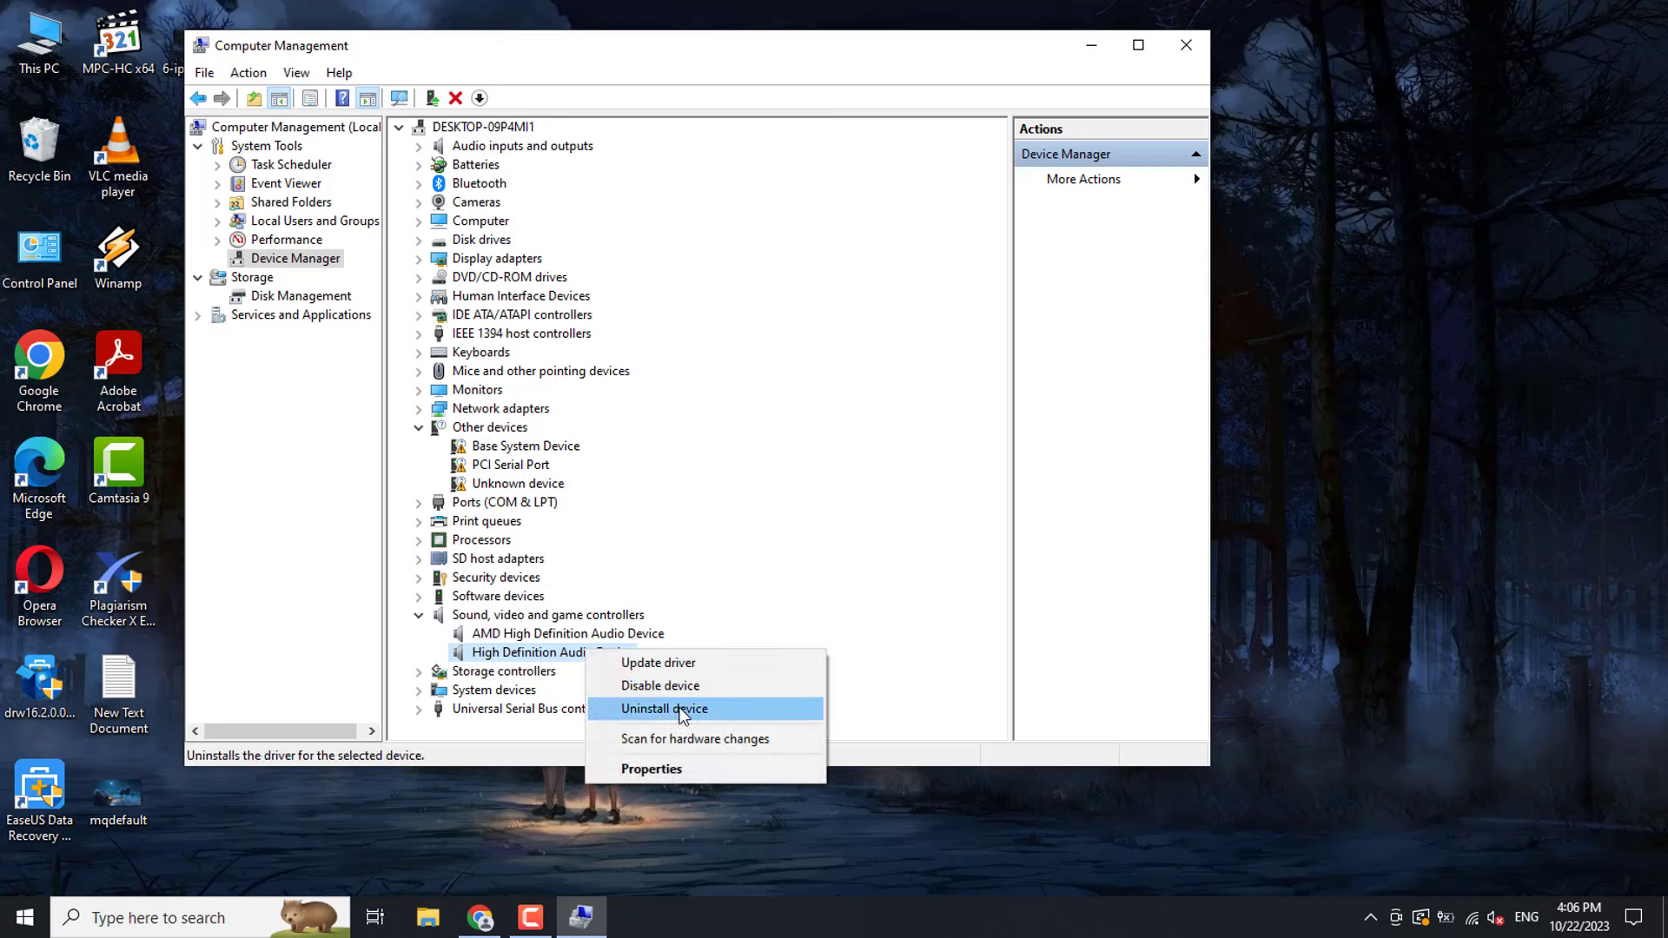
{"action": "left_click", "coordinate": [675, 711]}
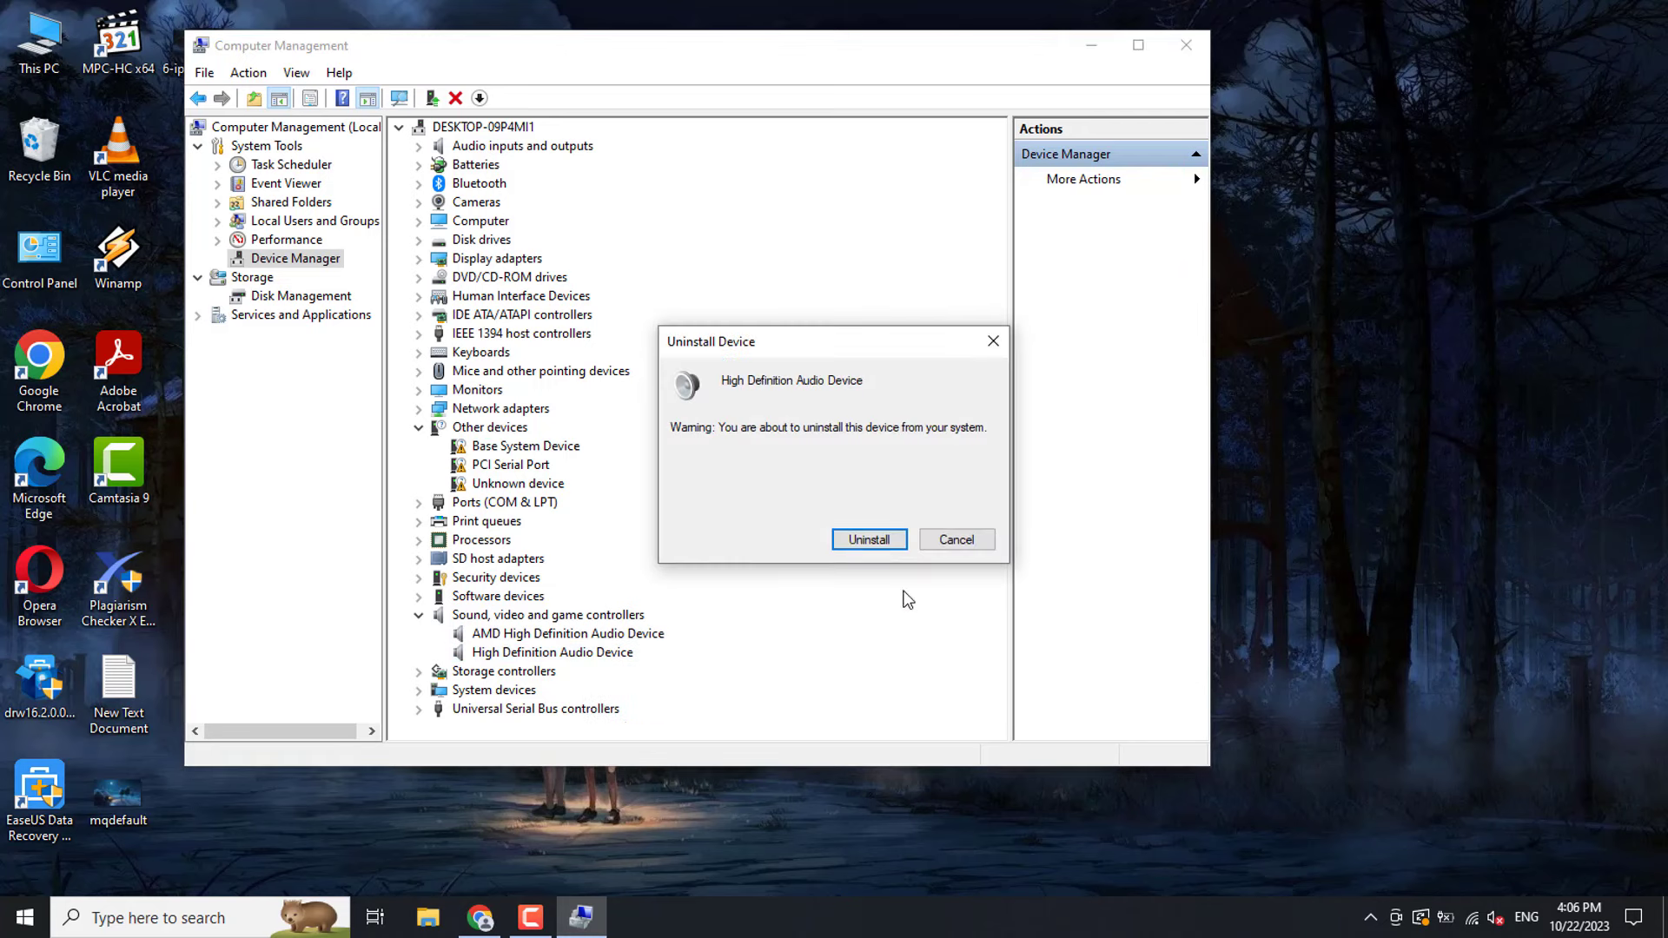
{"action": "left_click", "coordinate": [895, 542]}
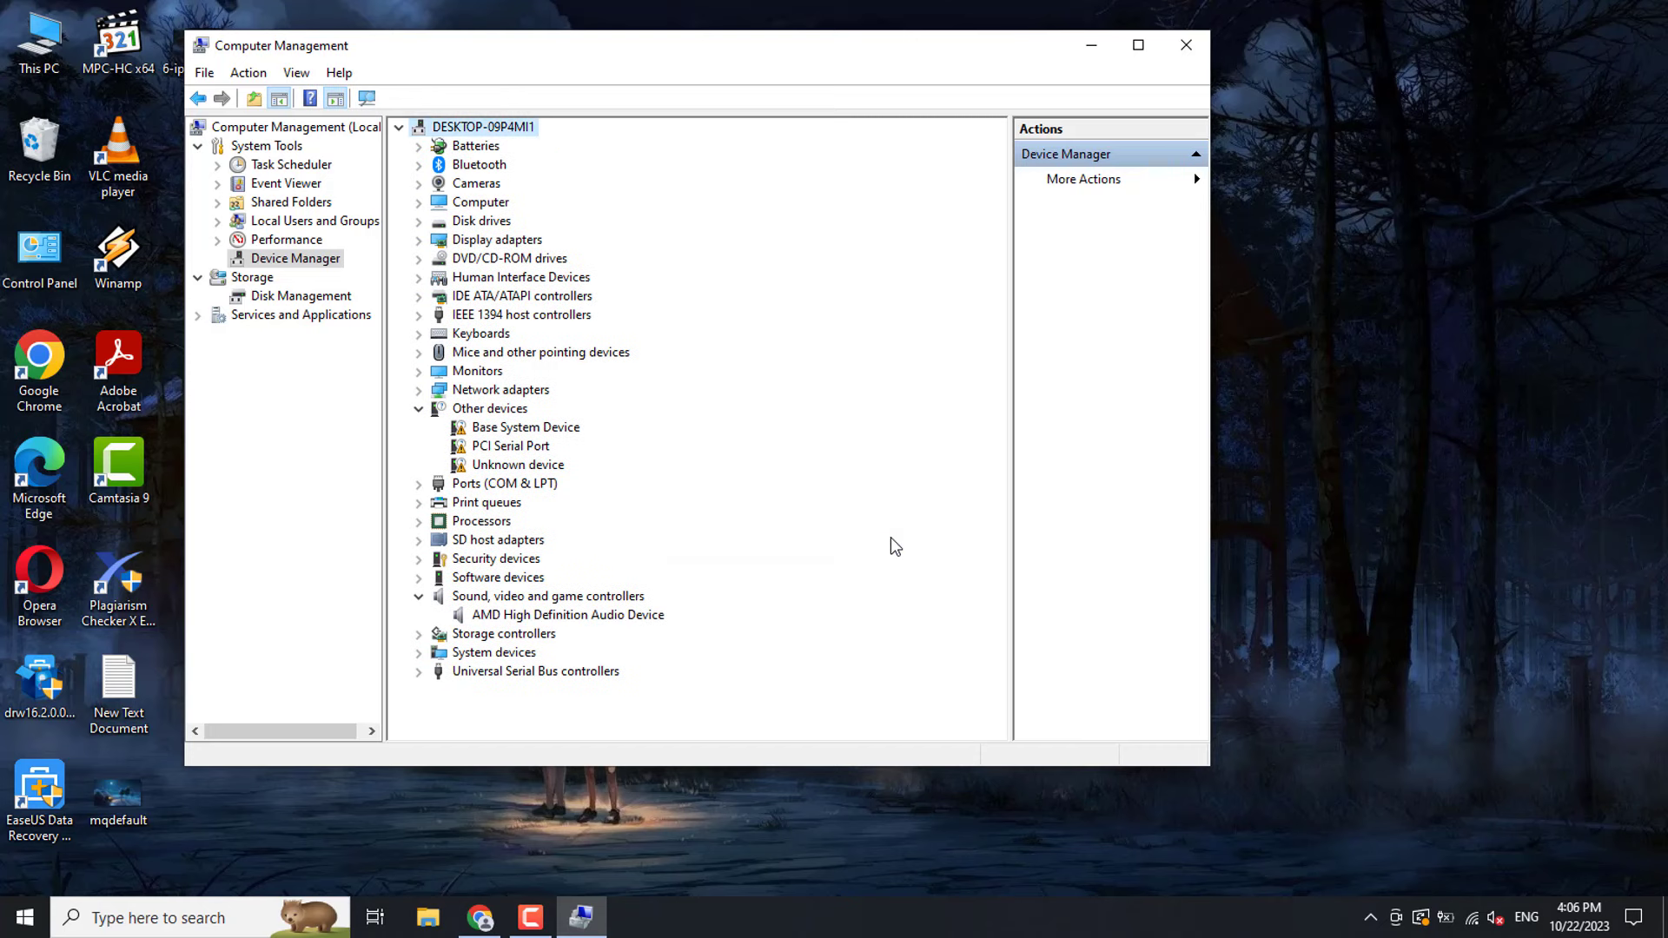
- Uninstall the AMD High Definition Audio Device from the system
{"action": "left_click", "coordinate": [610, 617]}
{"action": "right_click", "coordinate": [610, 616]}
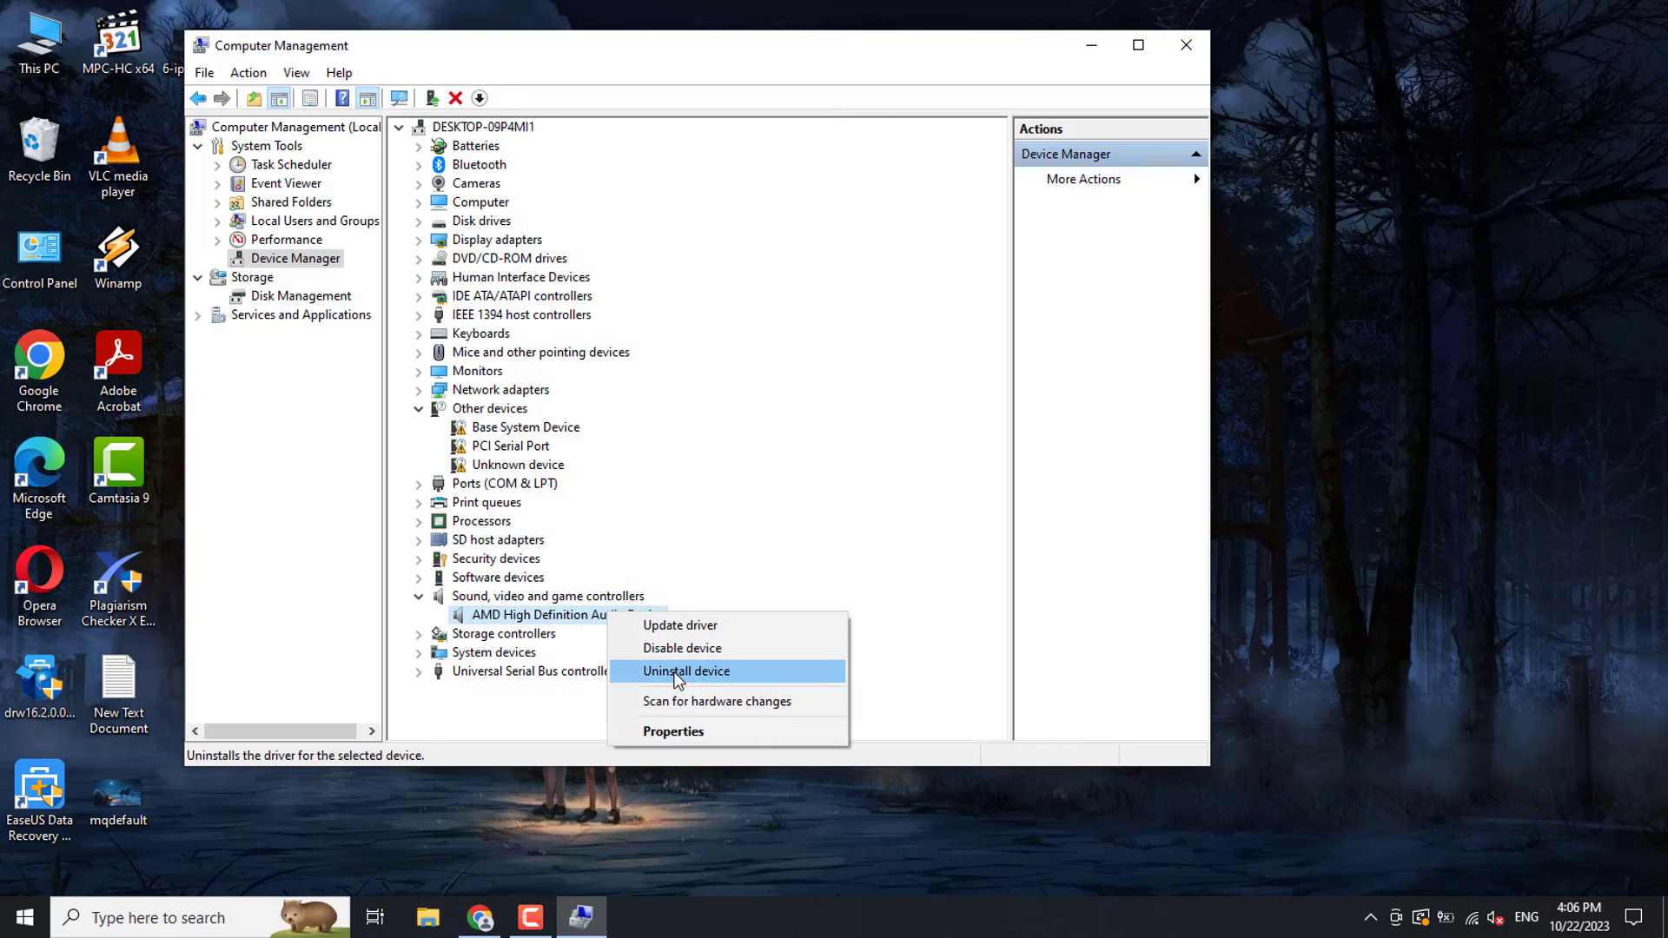
{"action": "left_click", "coordinate": [744, 672]}
{"action": "left_click", "coordinate": [884, 551]}
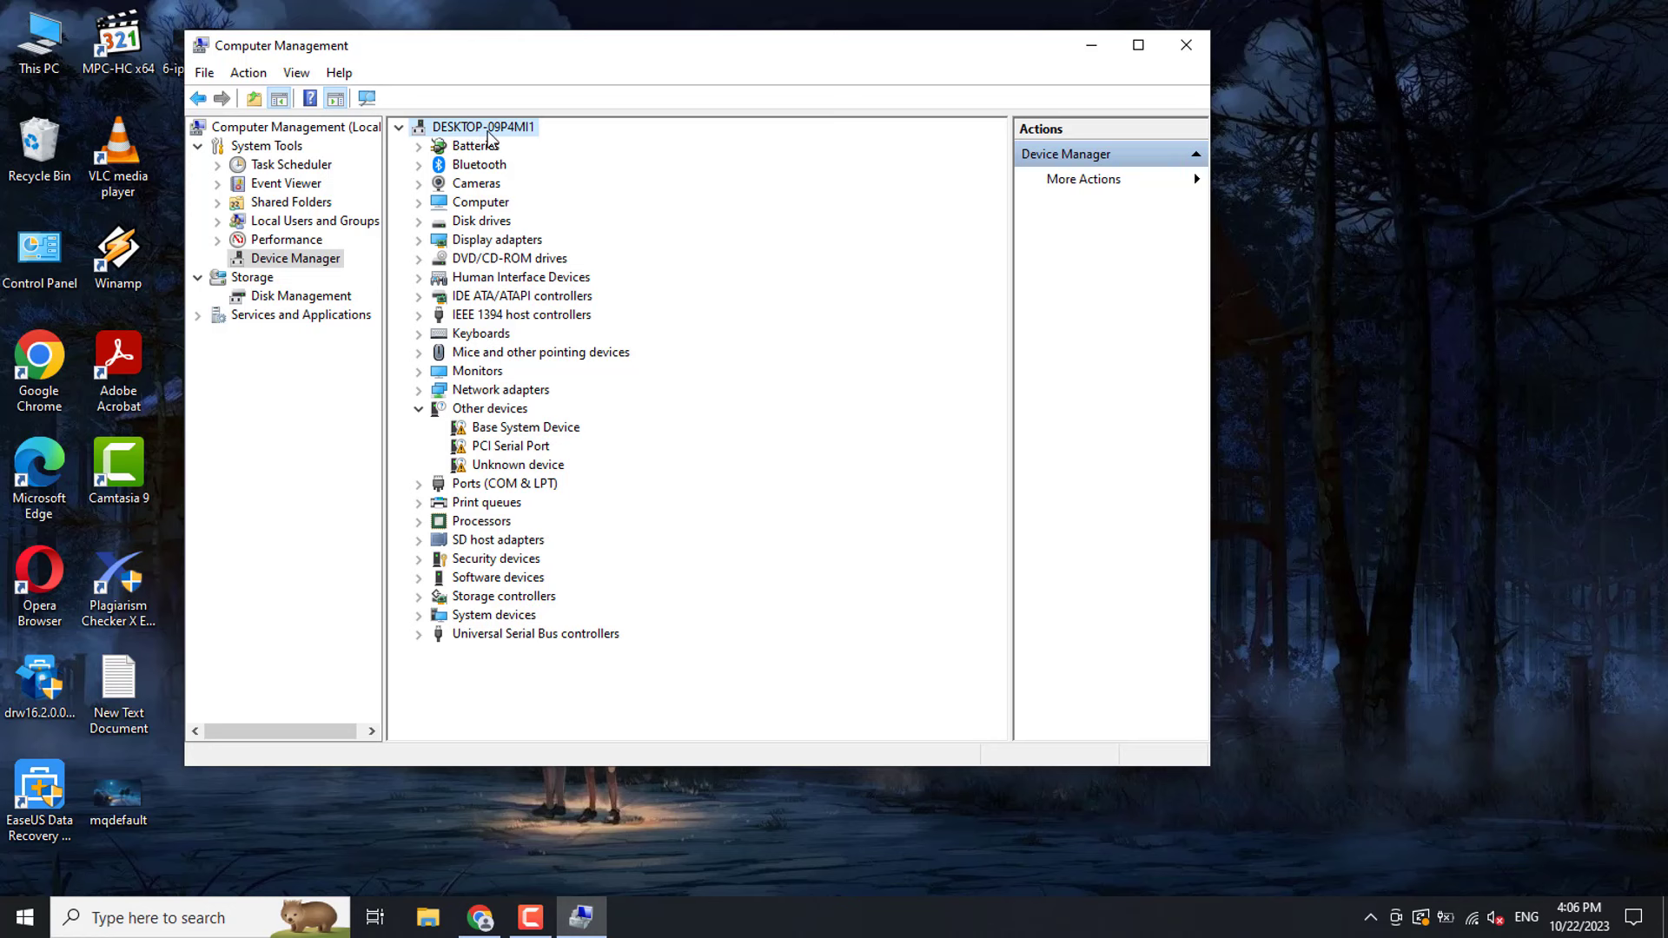
- Scan for hardware changes to reinstall the removed audio devices, and close Computer Management
{"action": "left_click", "coordinate": [372, 101]}
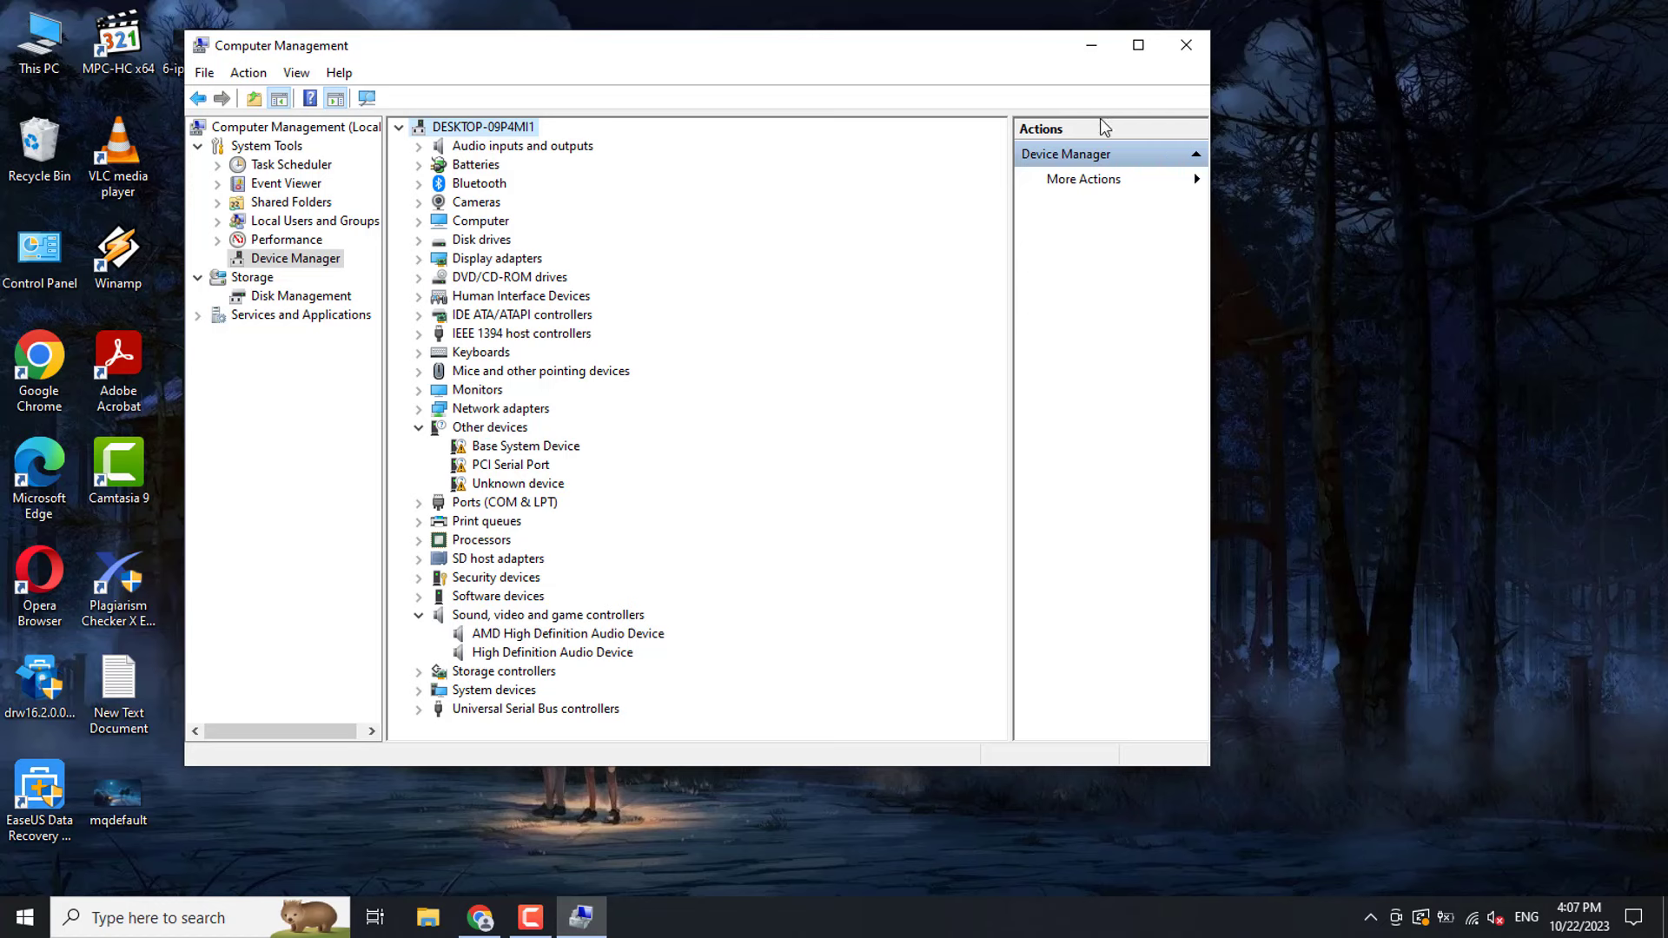
{"action": "left_click", "coordinate": [1186, 44]}
{"action": "right_click", "coordinate": [817, 415]}
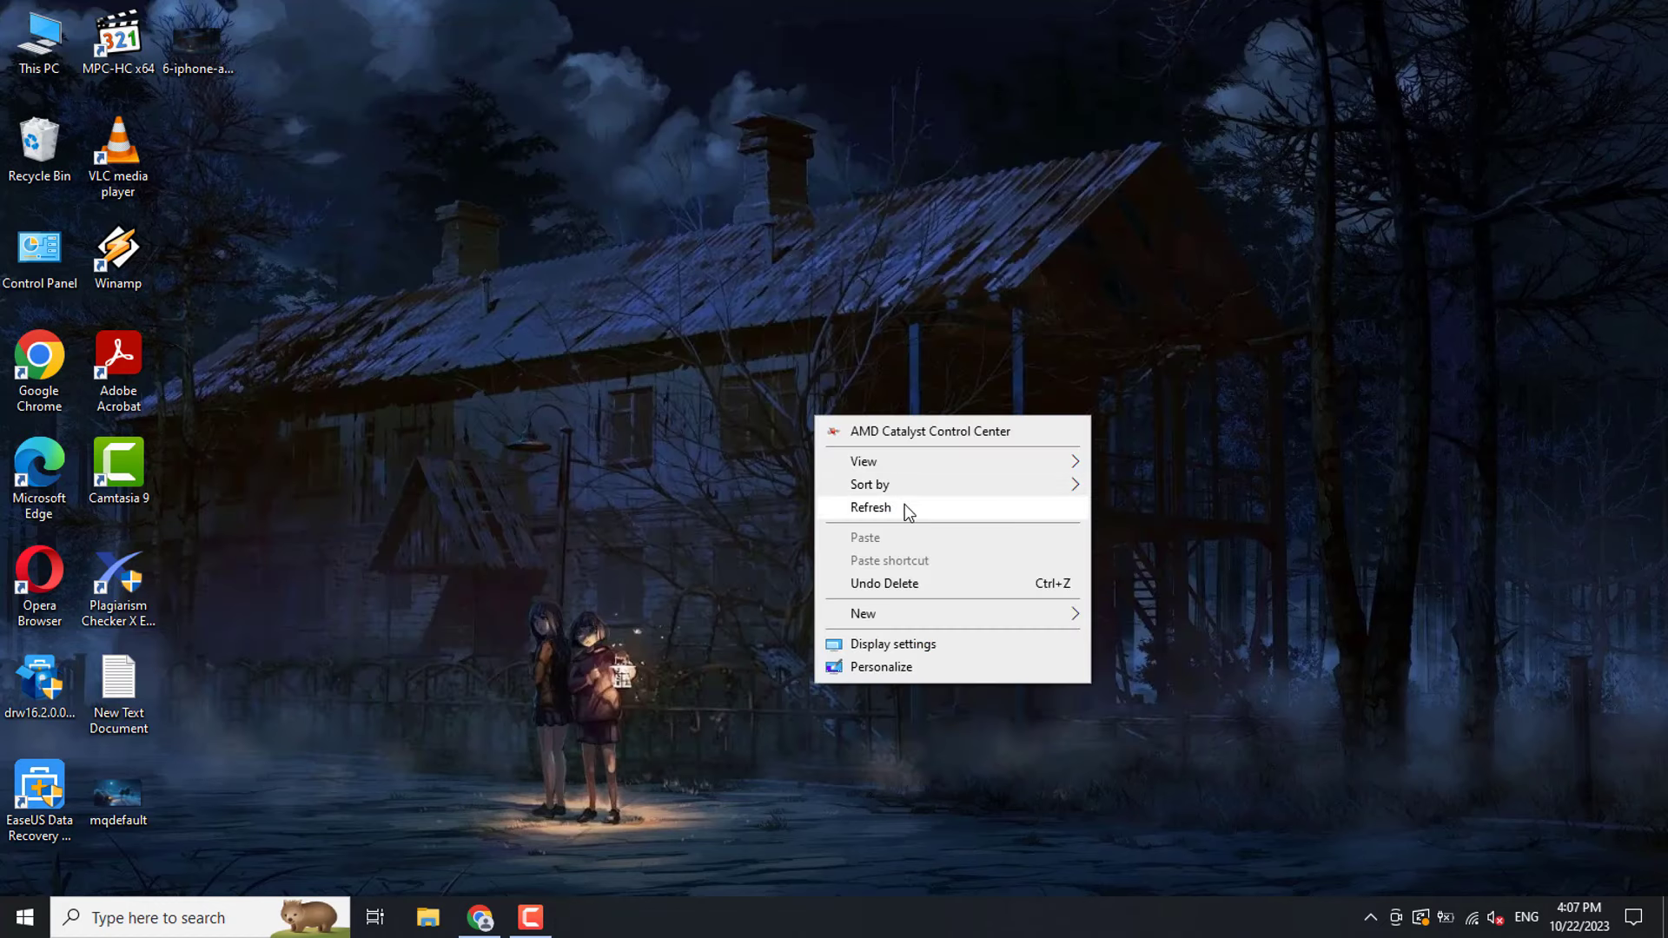
{"action": "left_click", "coordinate": [904, 506]}
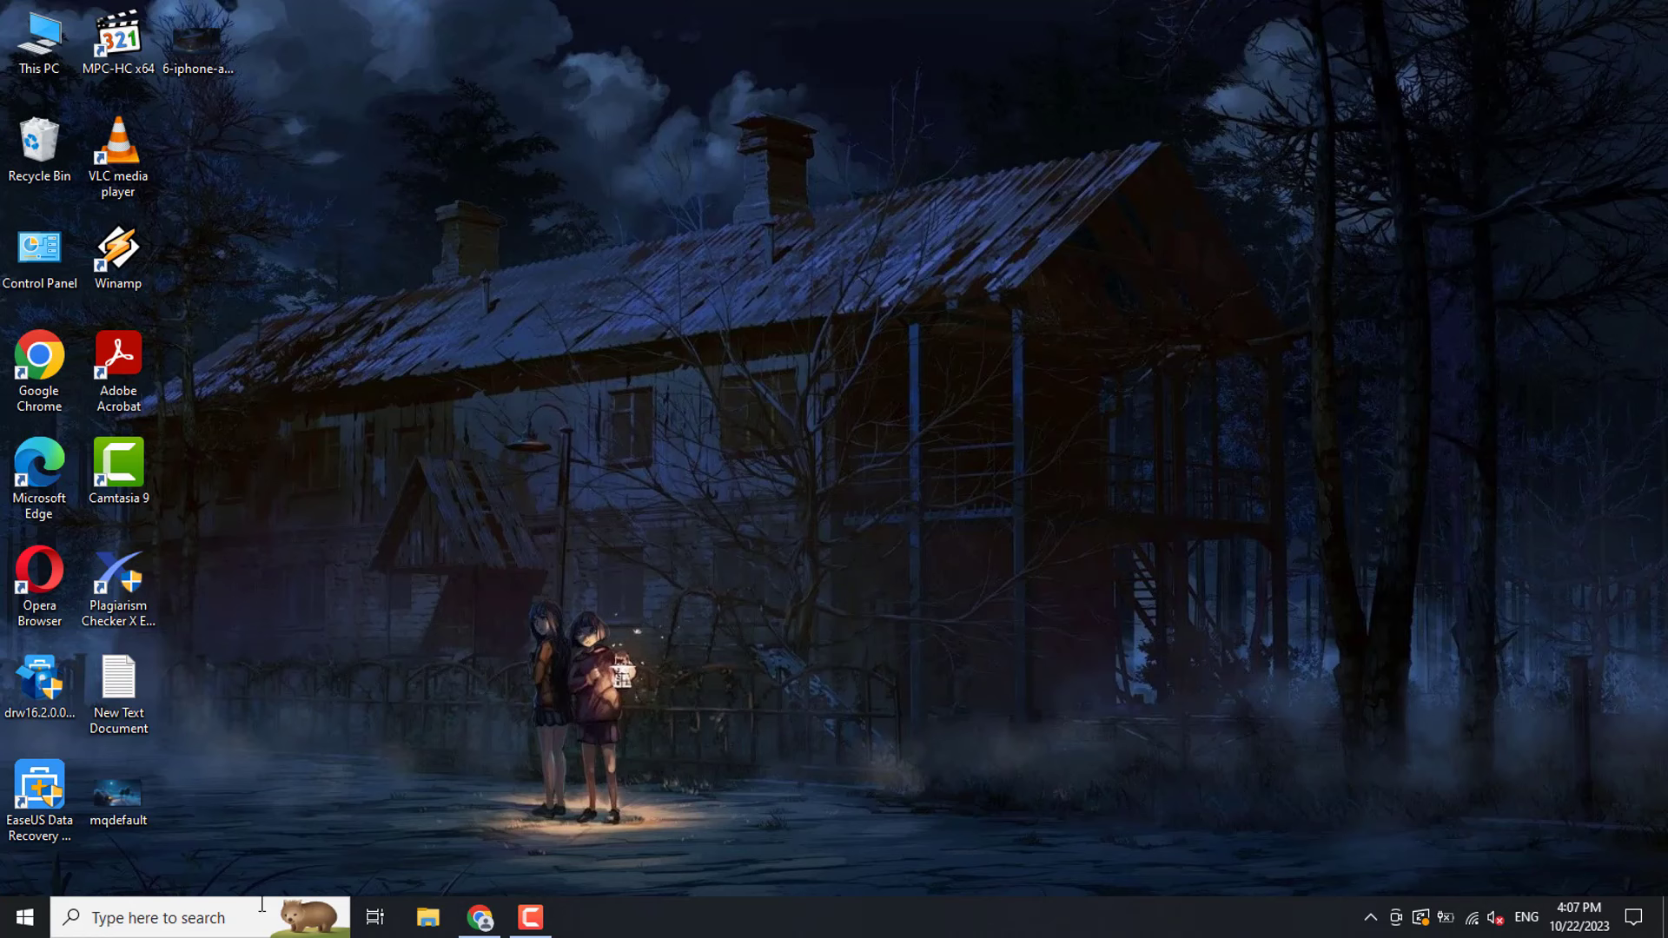
{"action": "left_click", "coordinate": [208, 927]}
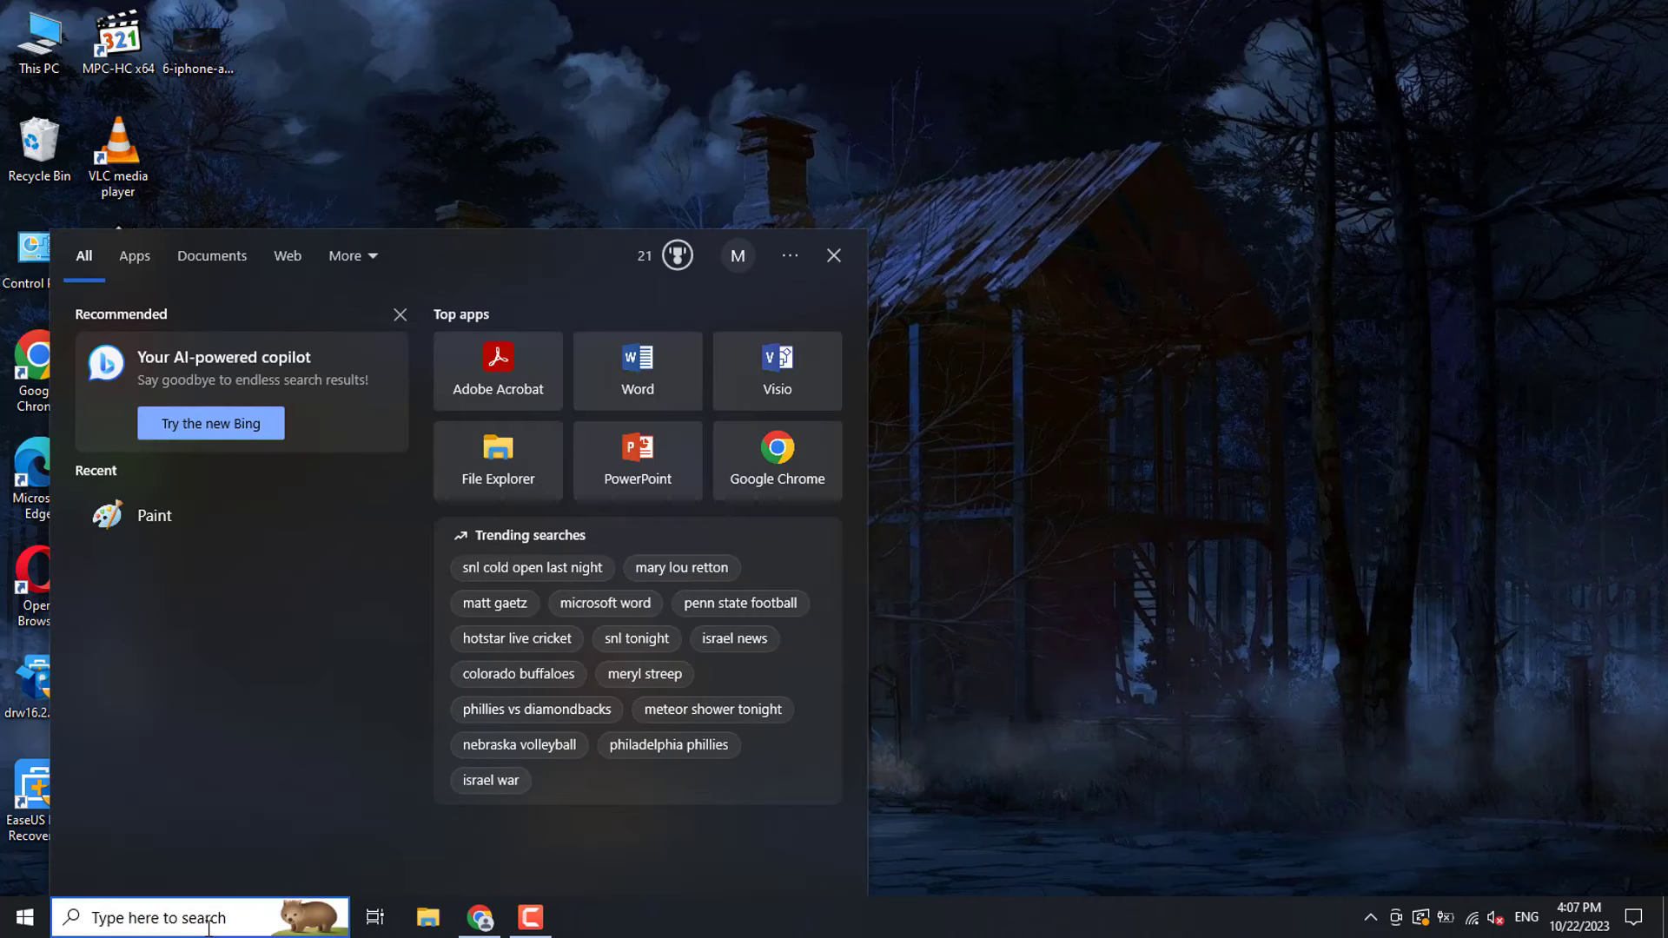
{"action": "left_click", "coordinate": [769, 793]}
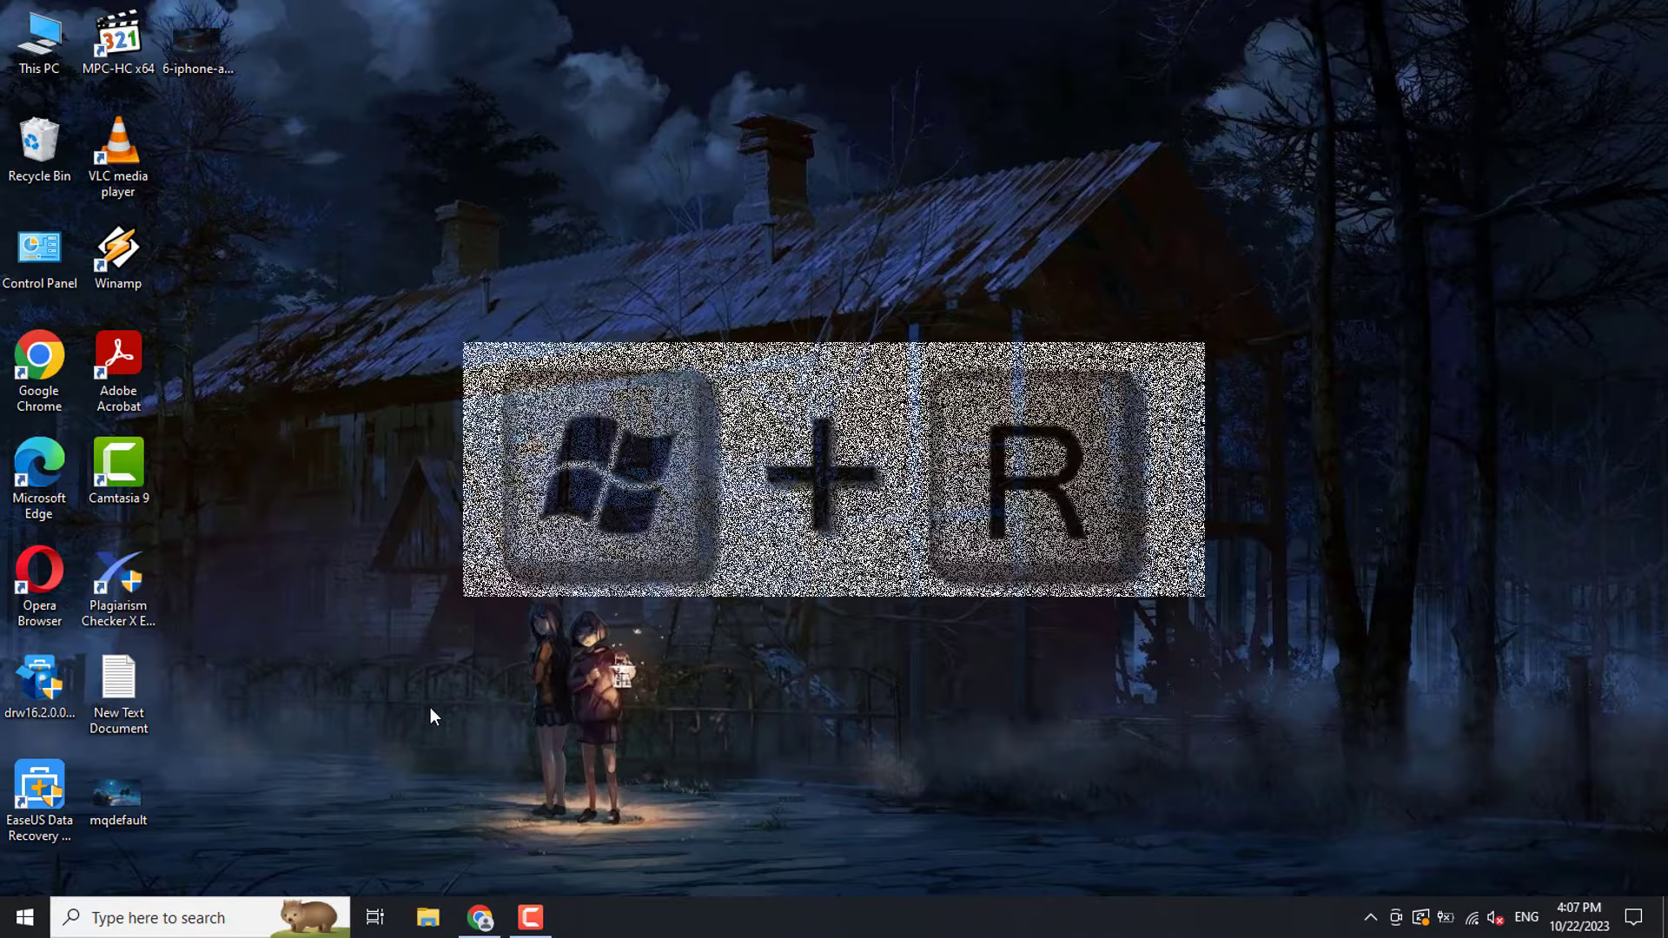
- Launch services.msc through the Run dialog and maximize the Services window
{"action": "key", "text": "super+r"}
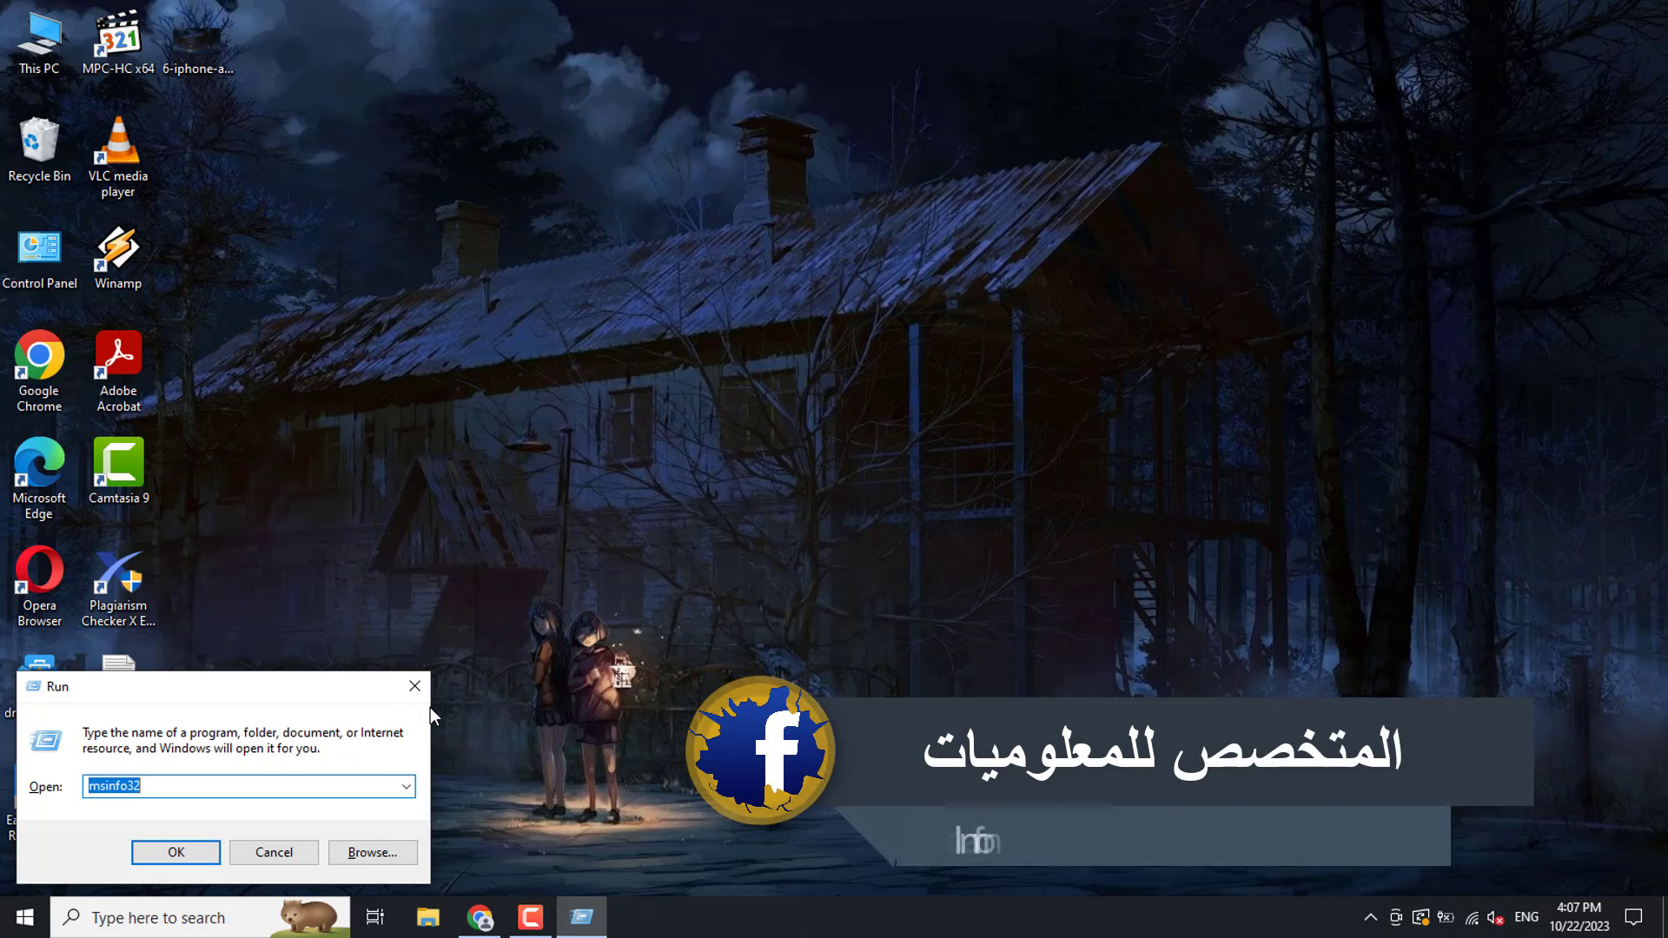
{"action": "type", "text": "ser"}
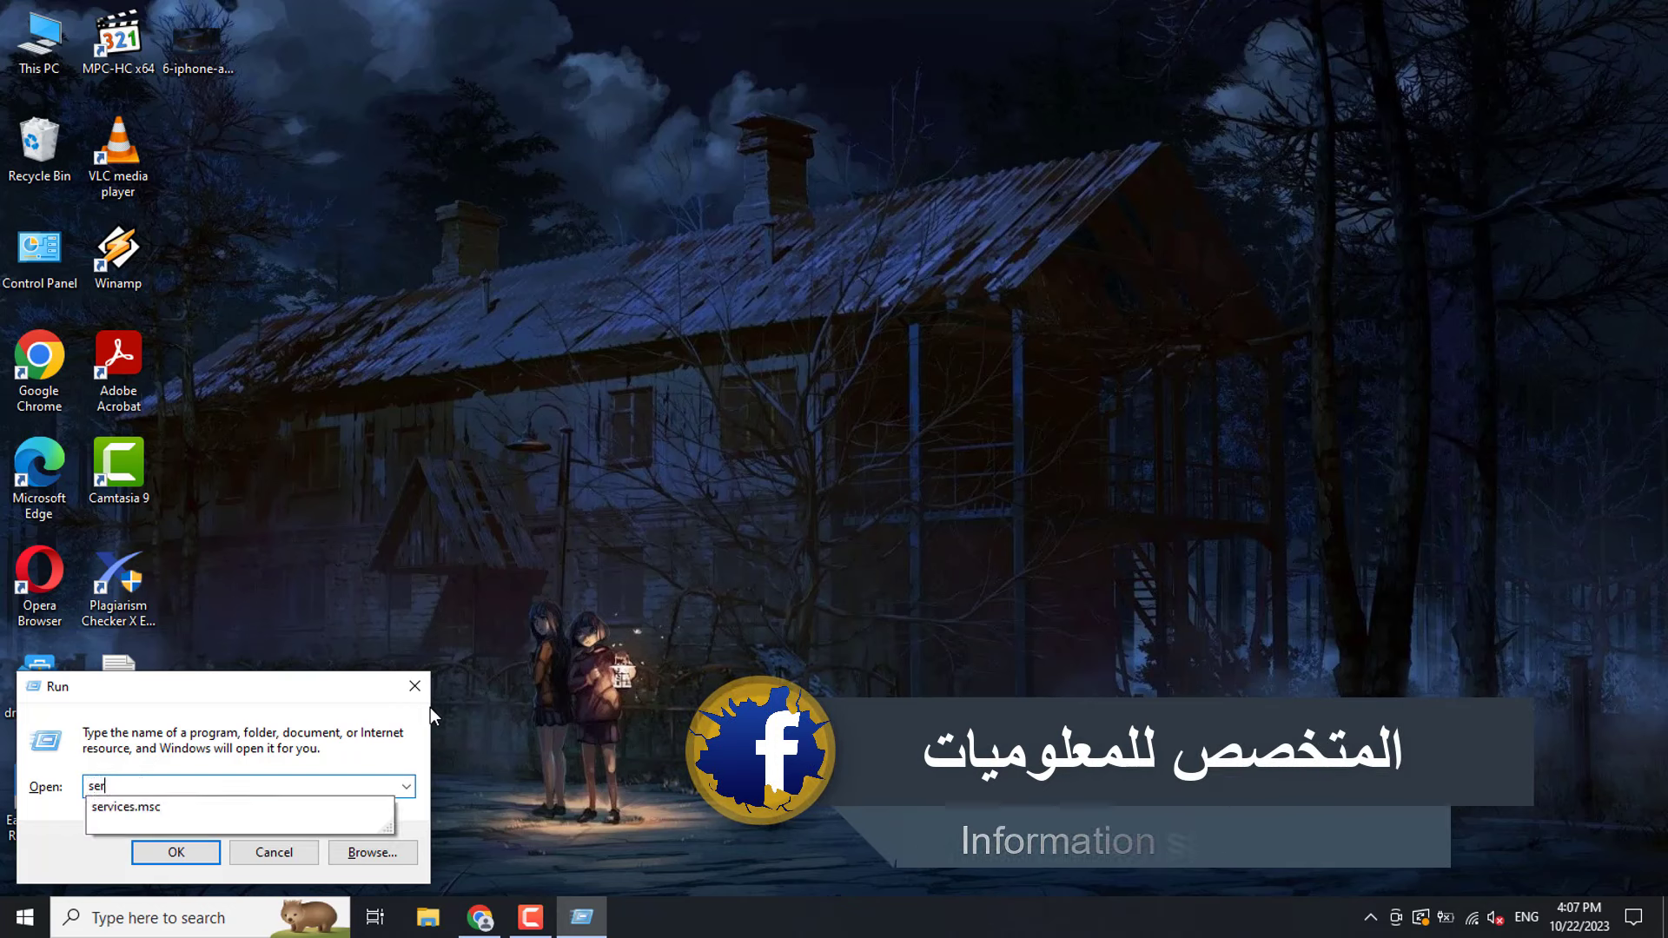
{"action": "left_click", "coordinate": [187, 810]}
{"action": "left_click", "coordinate": [176, 853]}
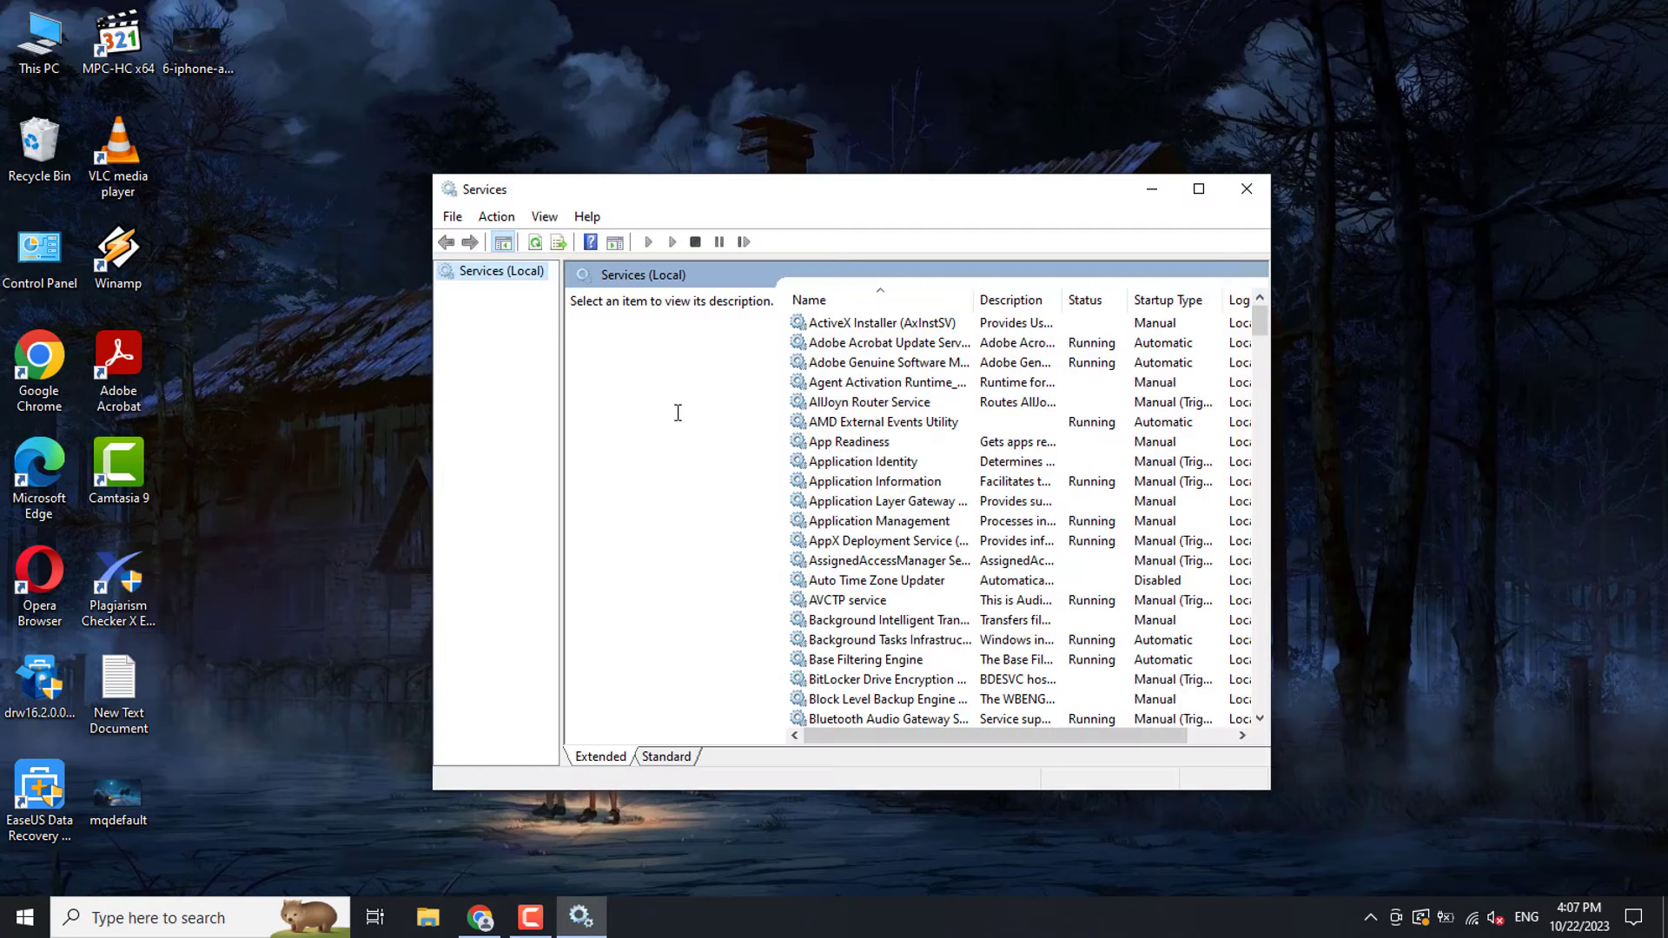
{"action": "left_click_drag", "start_coordinate": [826, 188], "coordinate": [769, 146]}
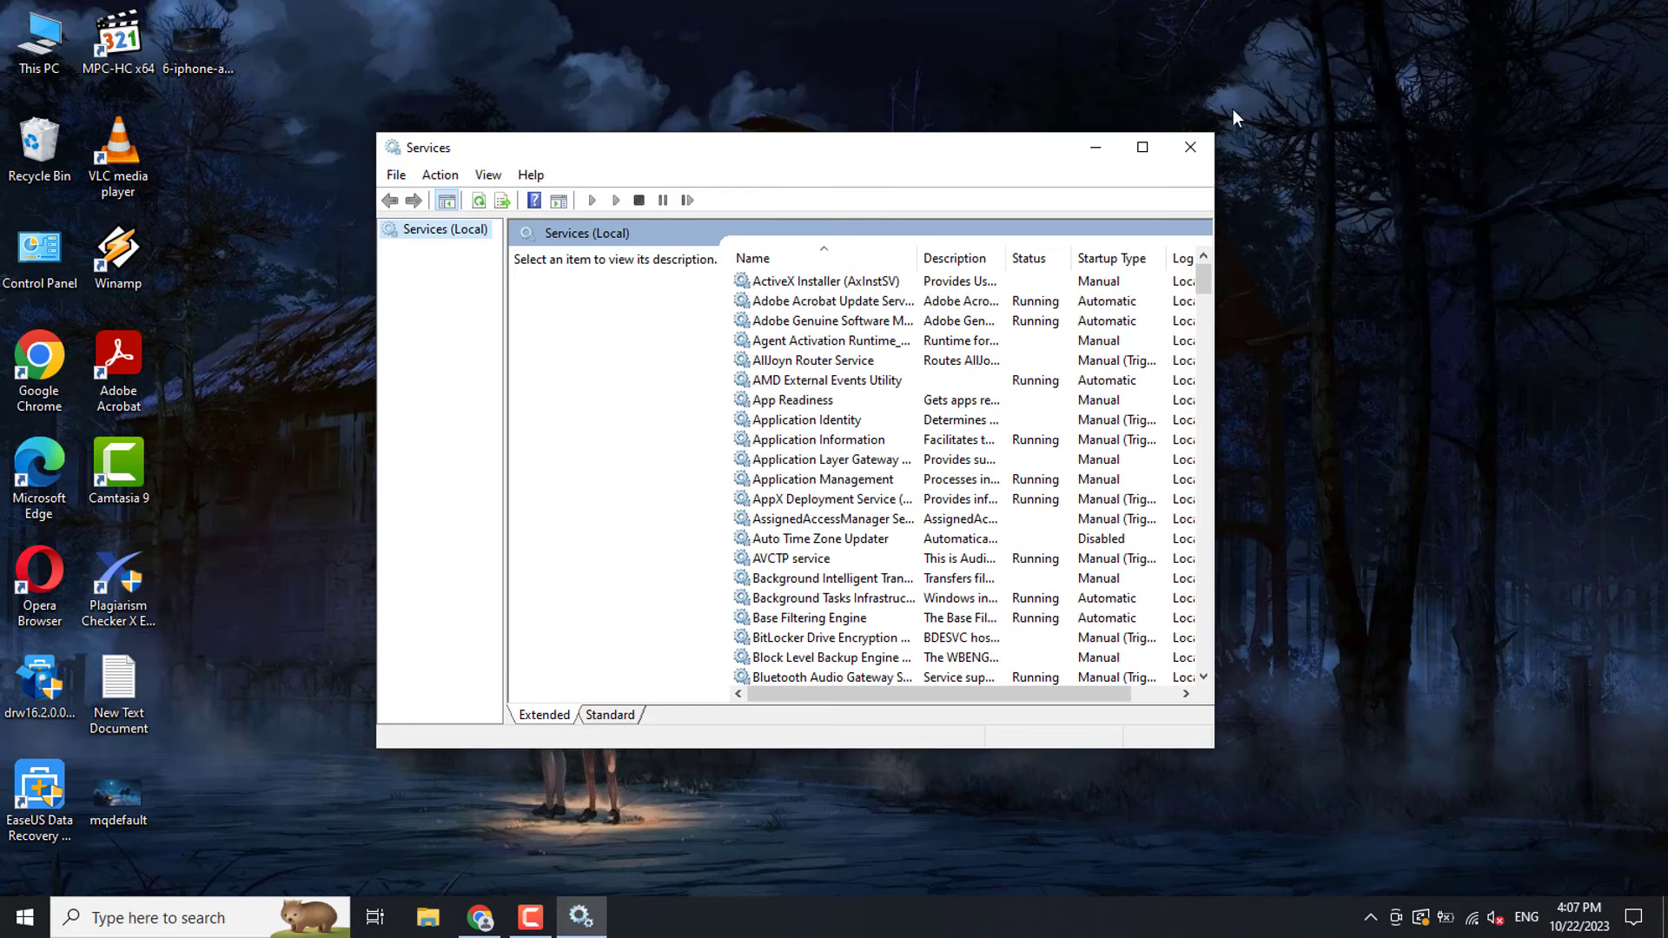
{"action": "left_click", "coordinate": [1143, 146]}
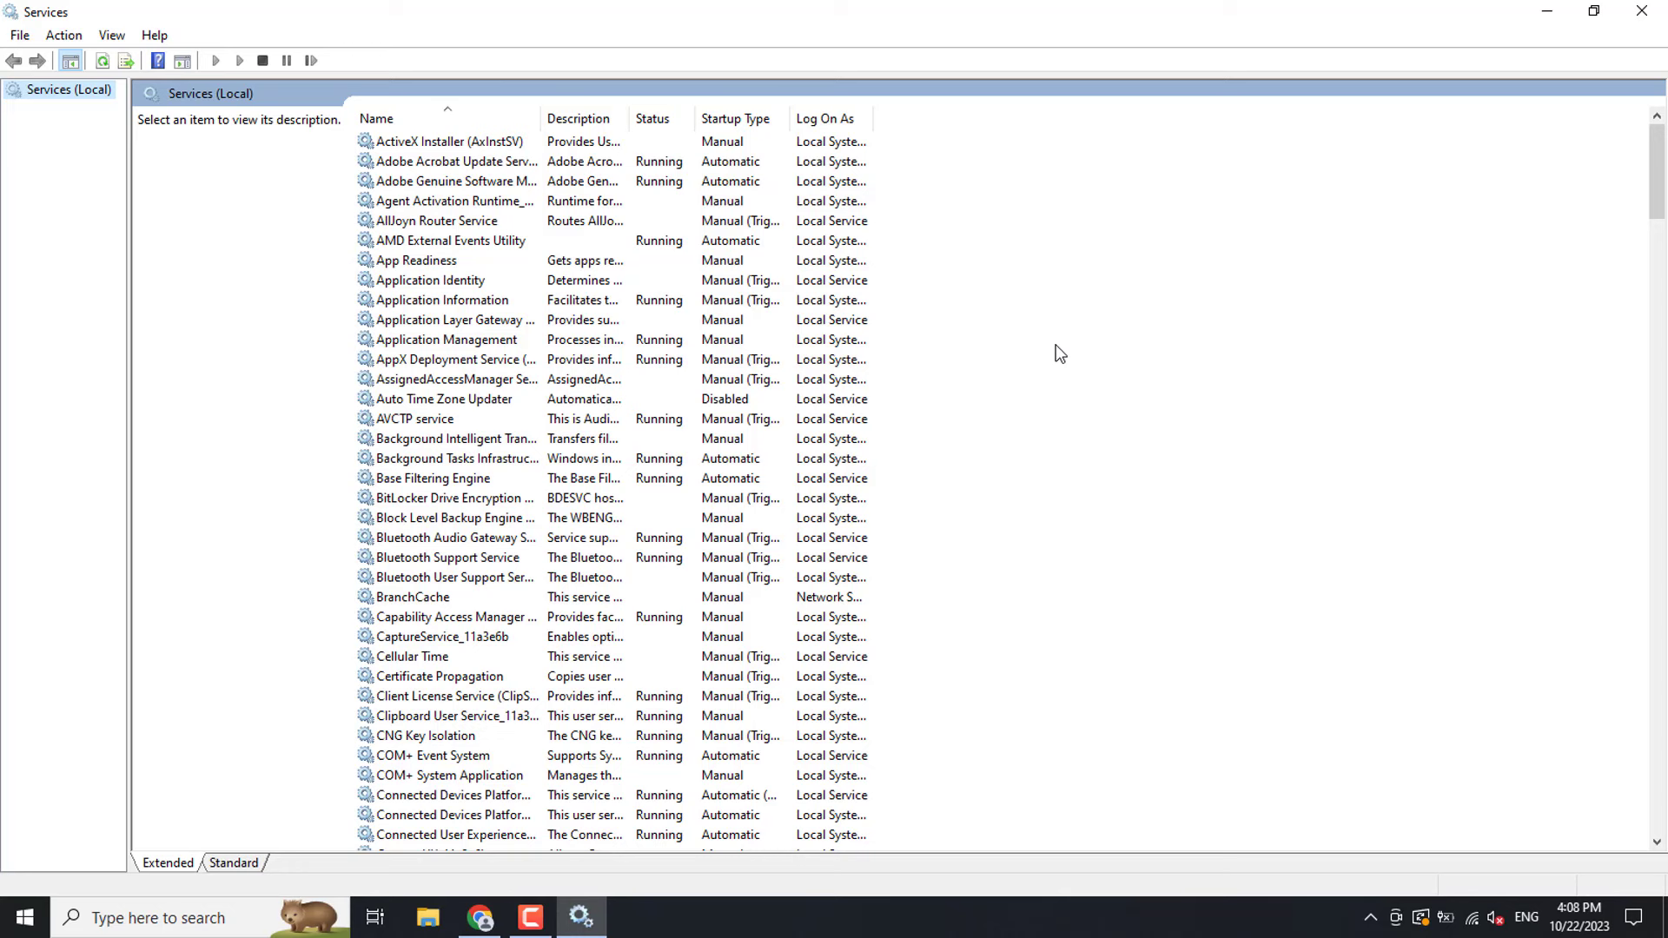
- Find the Windows Audio service in the list and look at the actions available for it
{"action": "scroll", "coordinate": [864, 382], "scroll_direction": "down", "scroll_amount": 18}
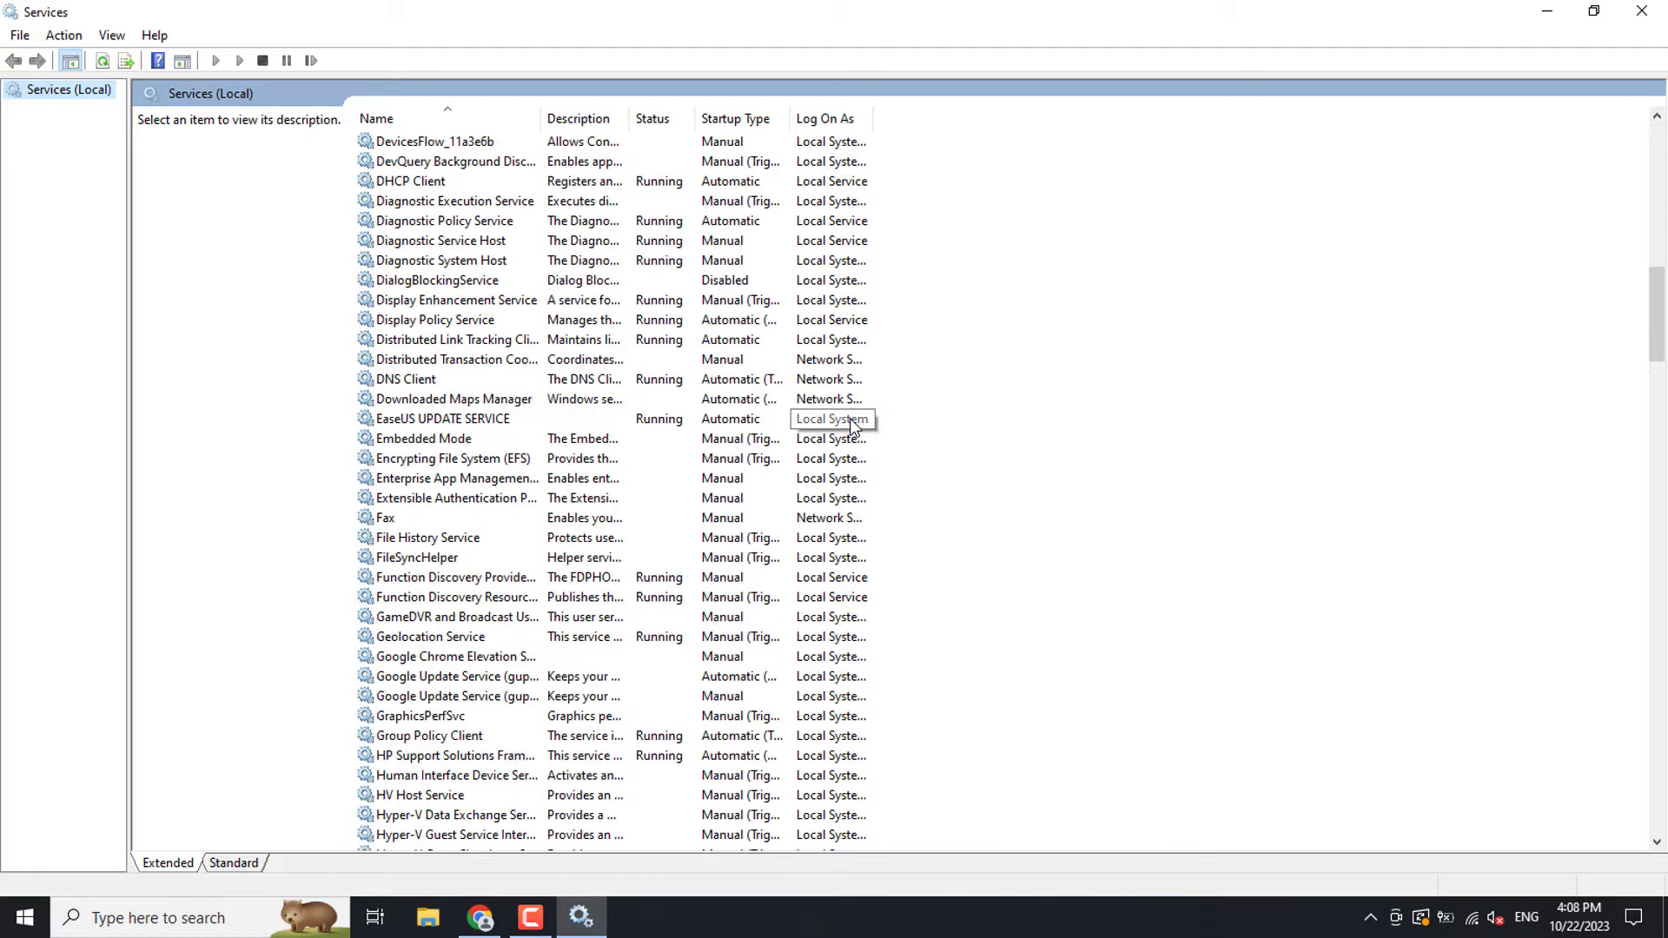
{"action": "scroll", "coordinate": [851, 424], "scroll_direction": "down", "scroll_amount": 20}
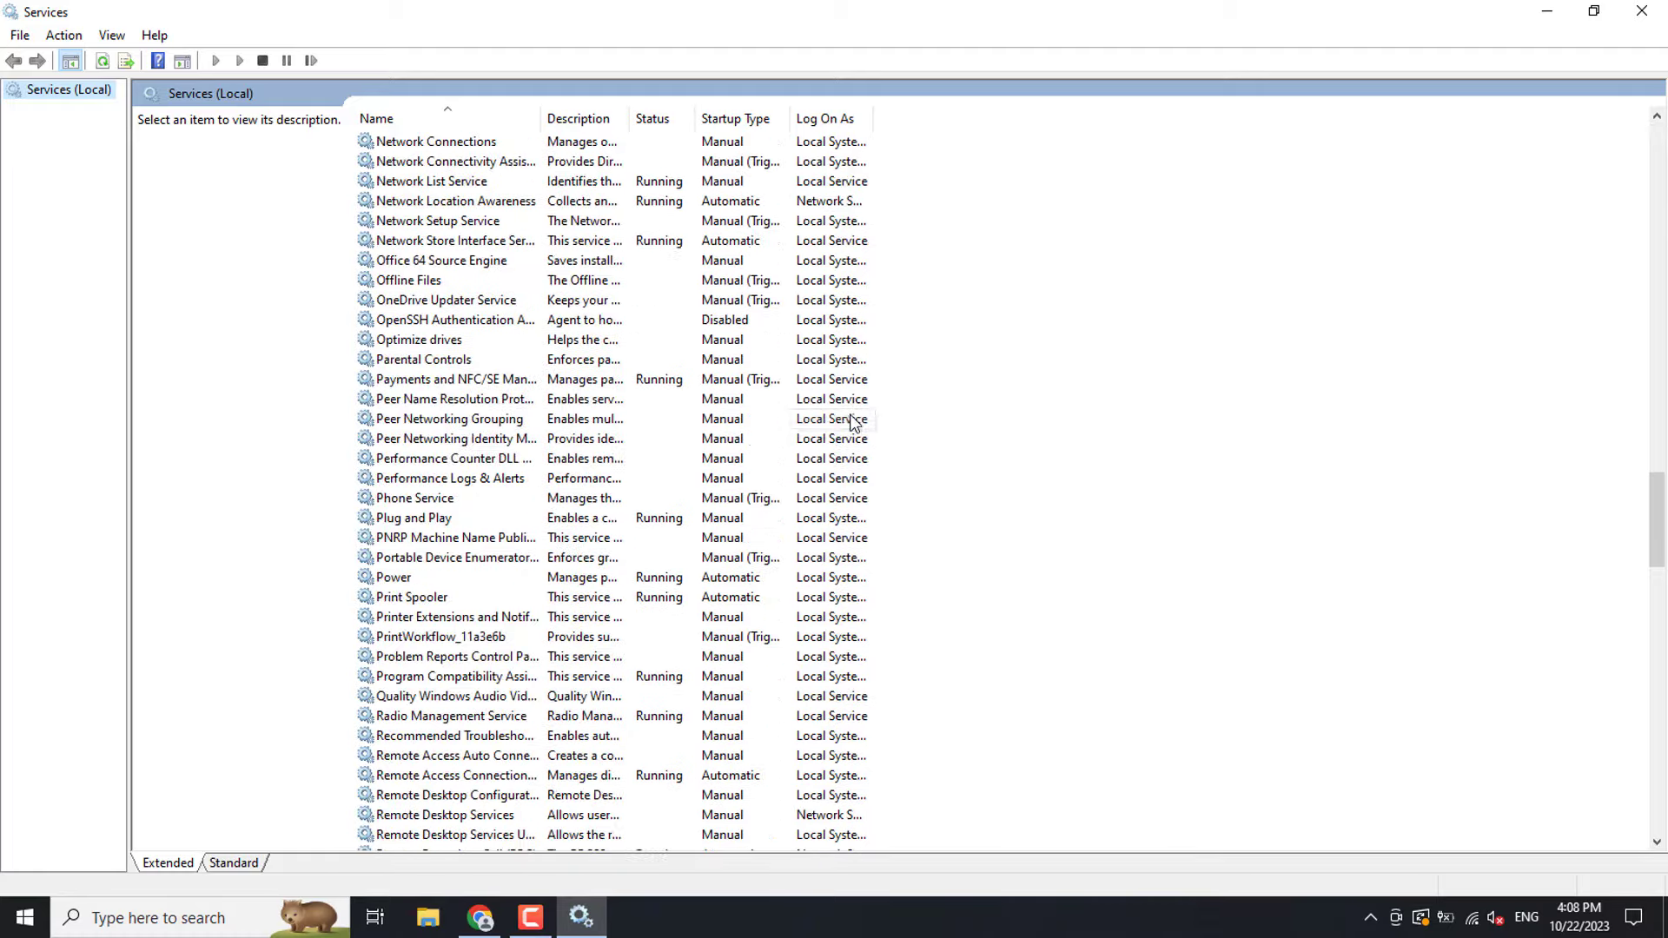
{"action": "scroll", "coordinate": [852, 424], "scroll_direction": "down", "scroll_amount": 20}
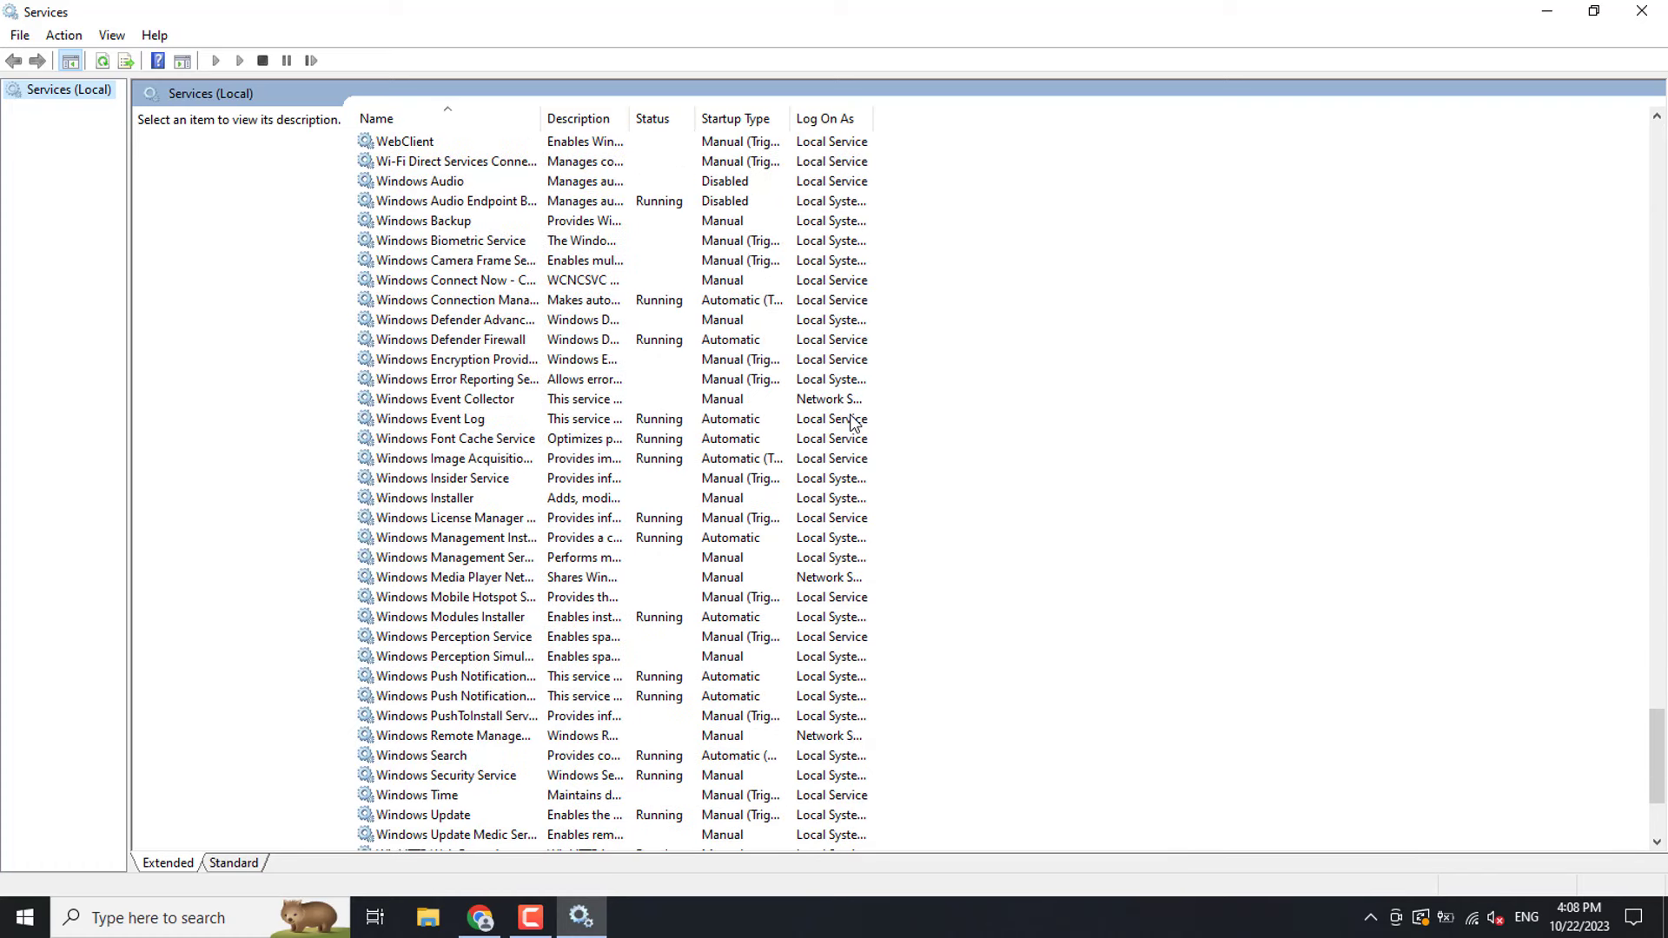
{"action": "scroll", "coordinate": [473, 408], "scroll_direction": "up", "scroll_amount": 2}
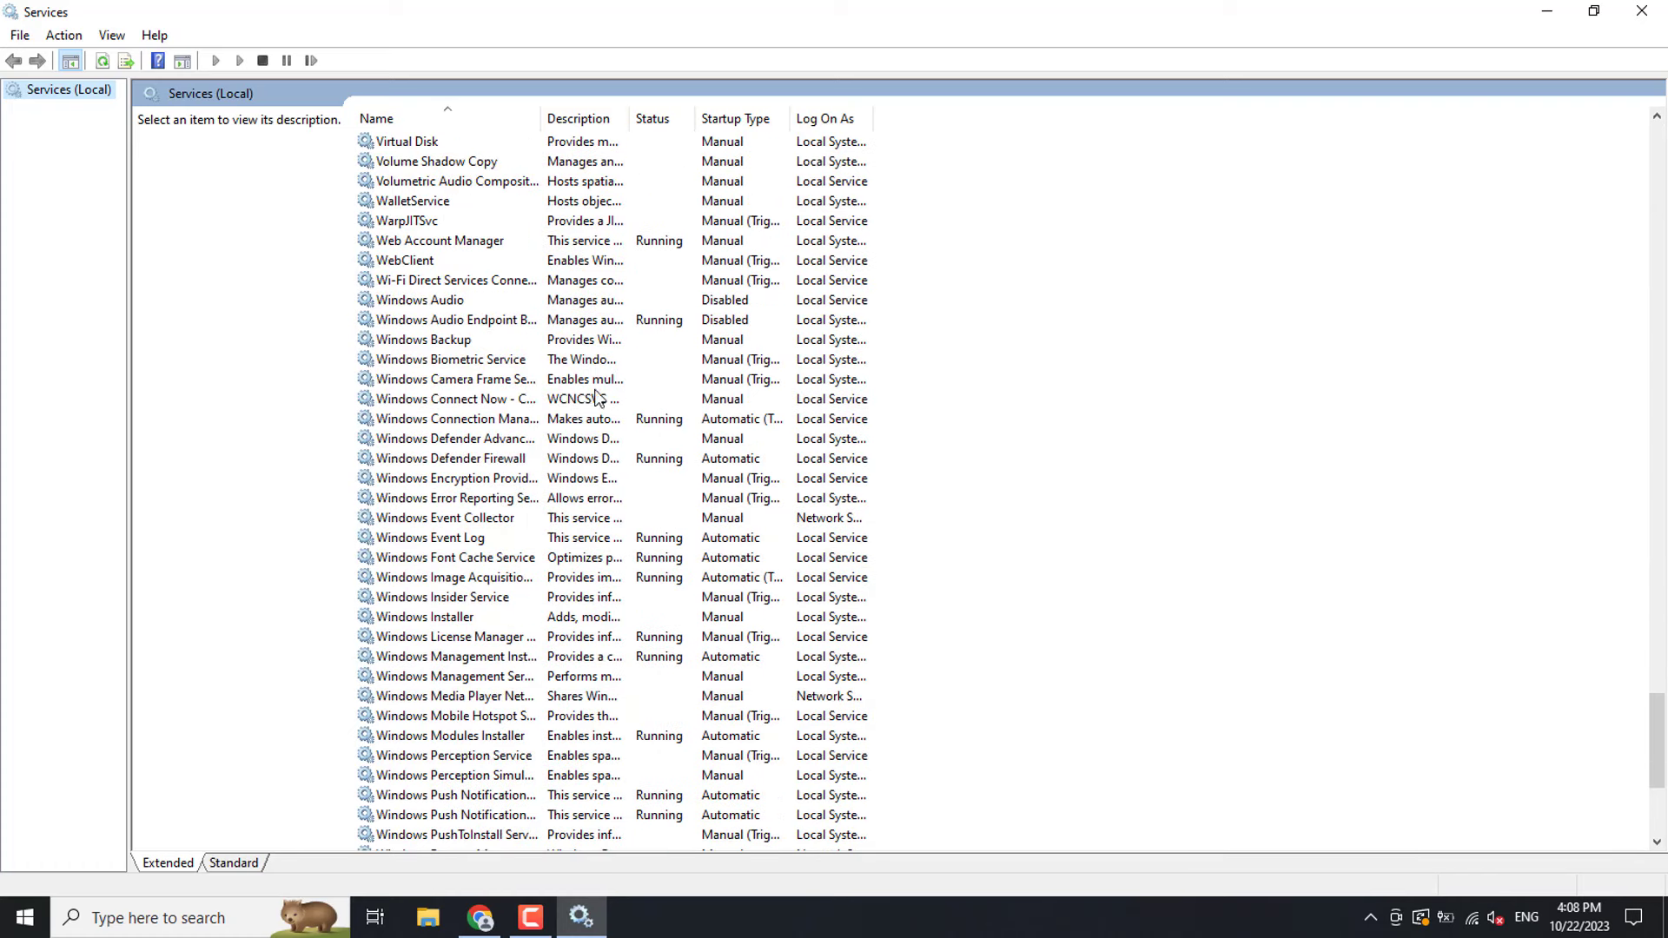
{"action": "left_click", "coordinate": [436, 303]}
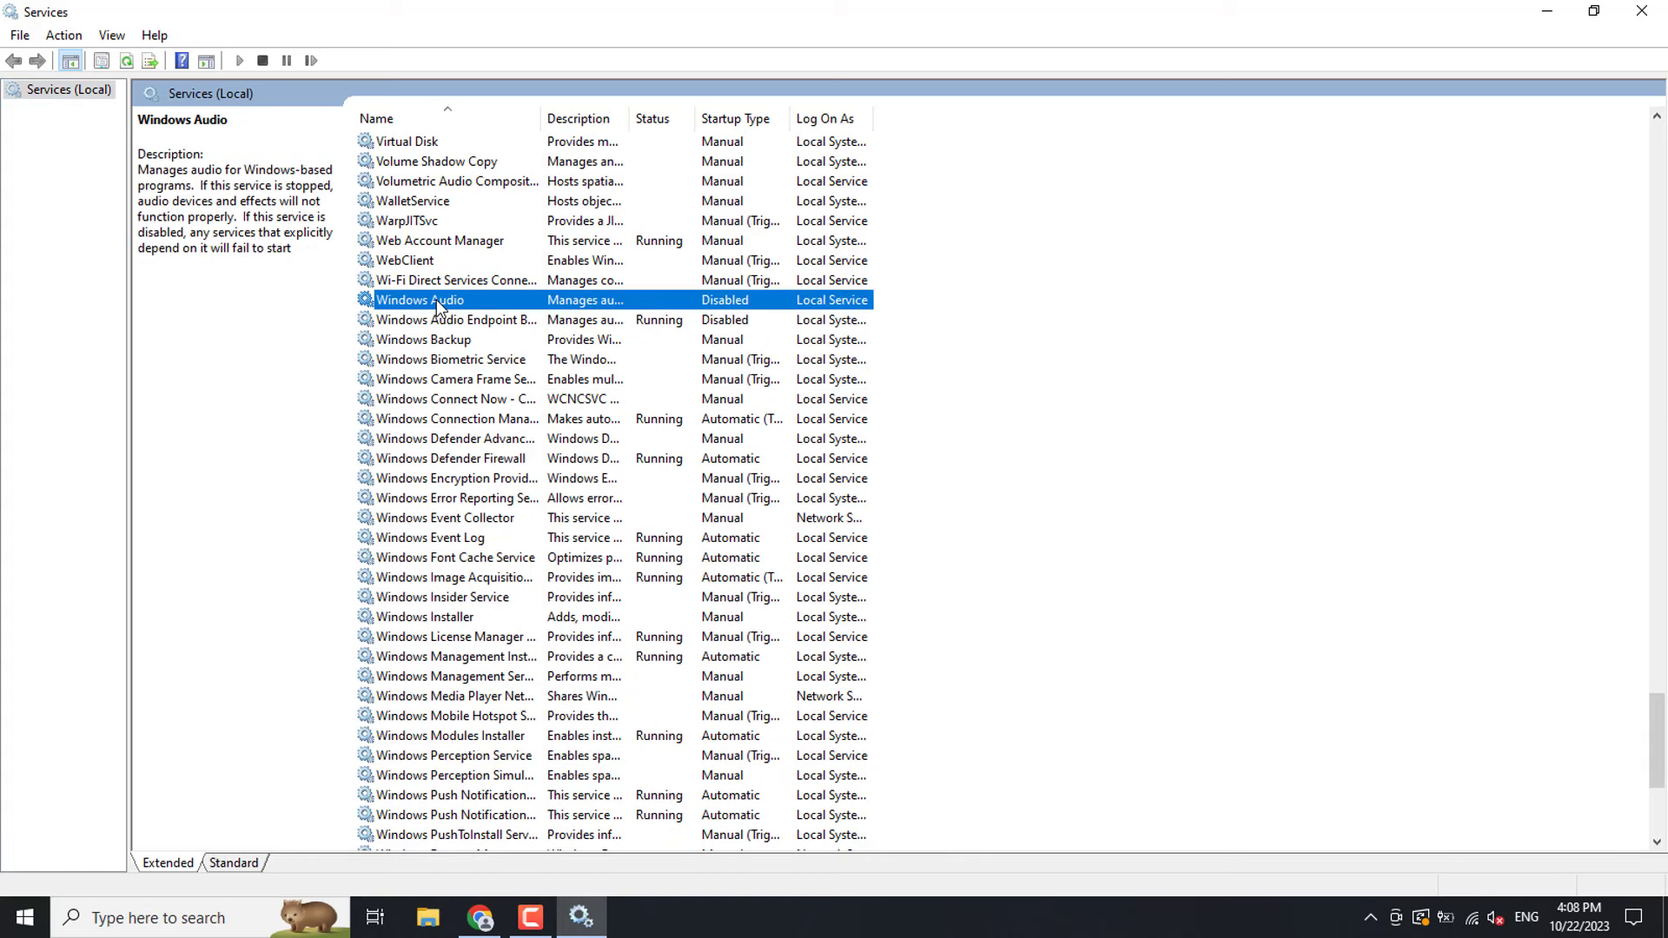
{"action": "right_click", "coordinate": [436, 300]}
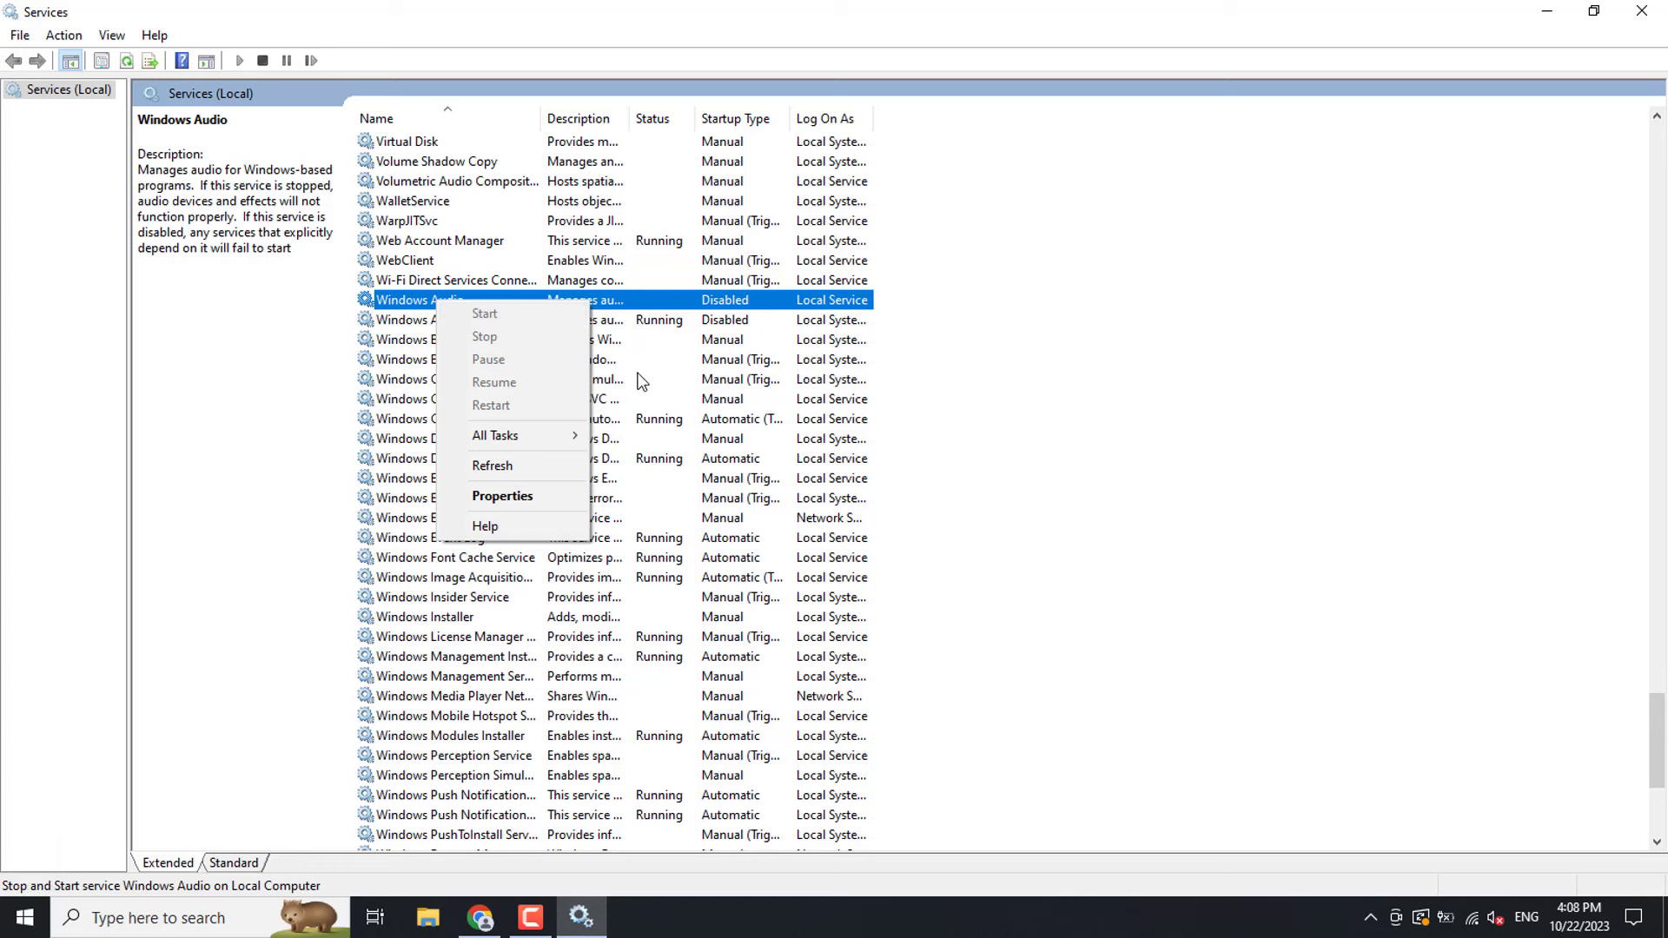
{"action": "right_click", "coordinate": [500, 306]}
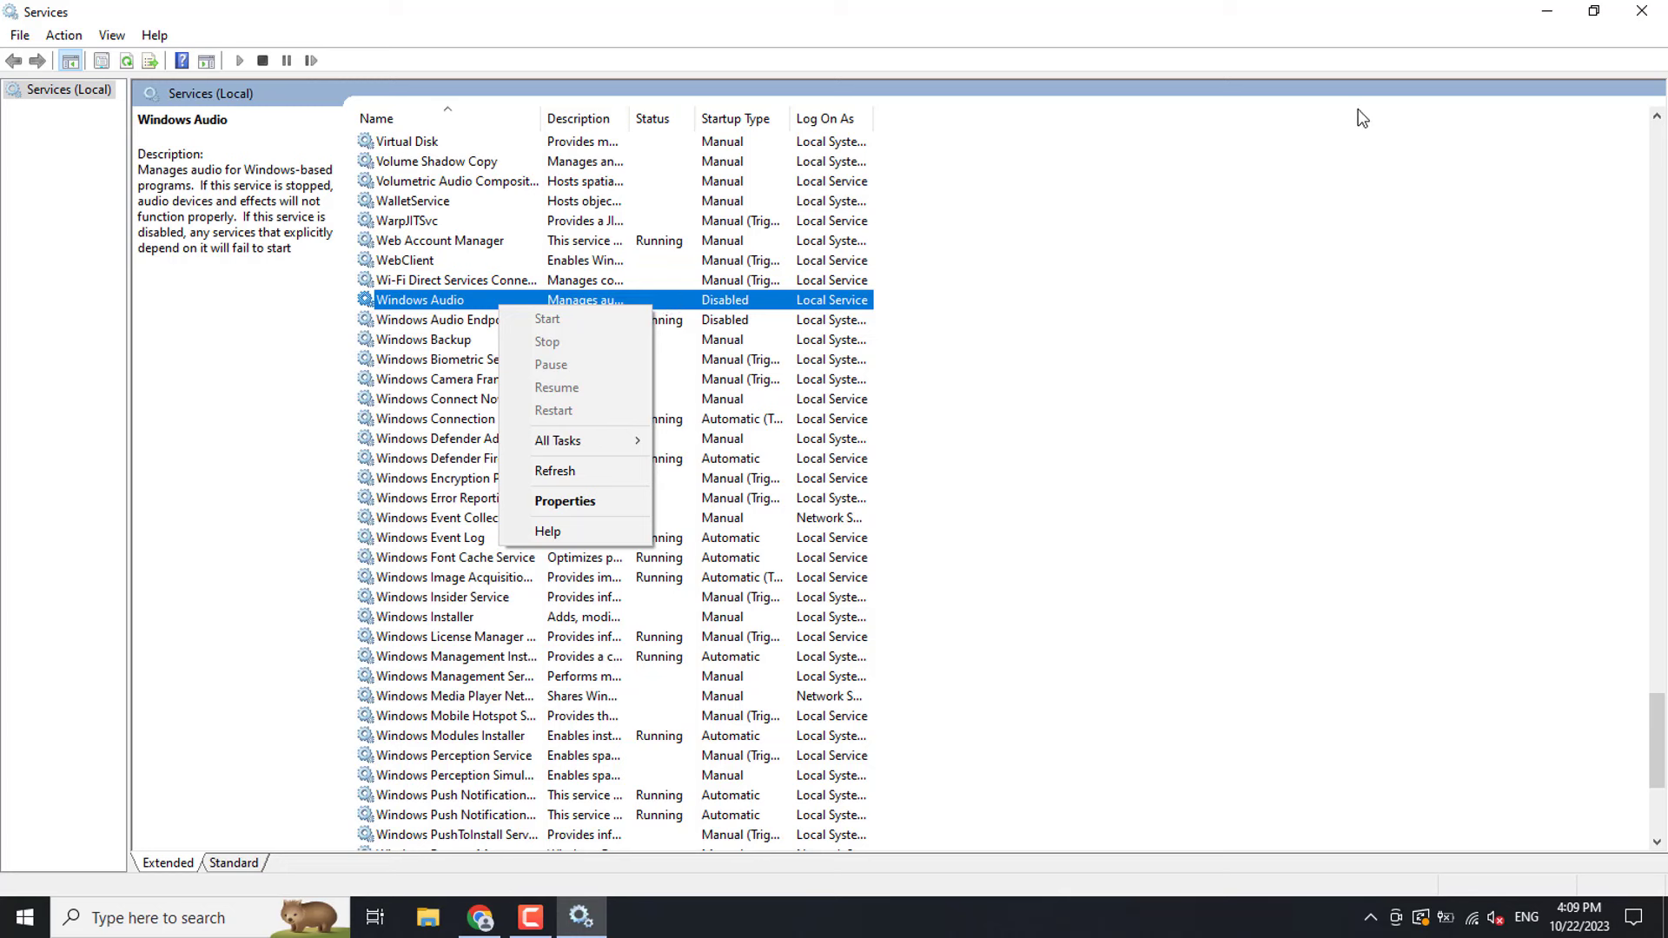
- Minimize the Services window to return to the desktop
{"action": "left_click", "coordinate": [1546, 14]}
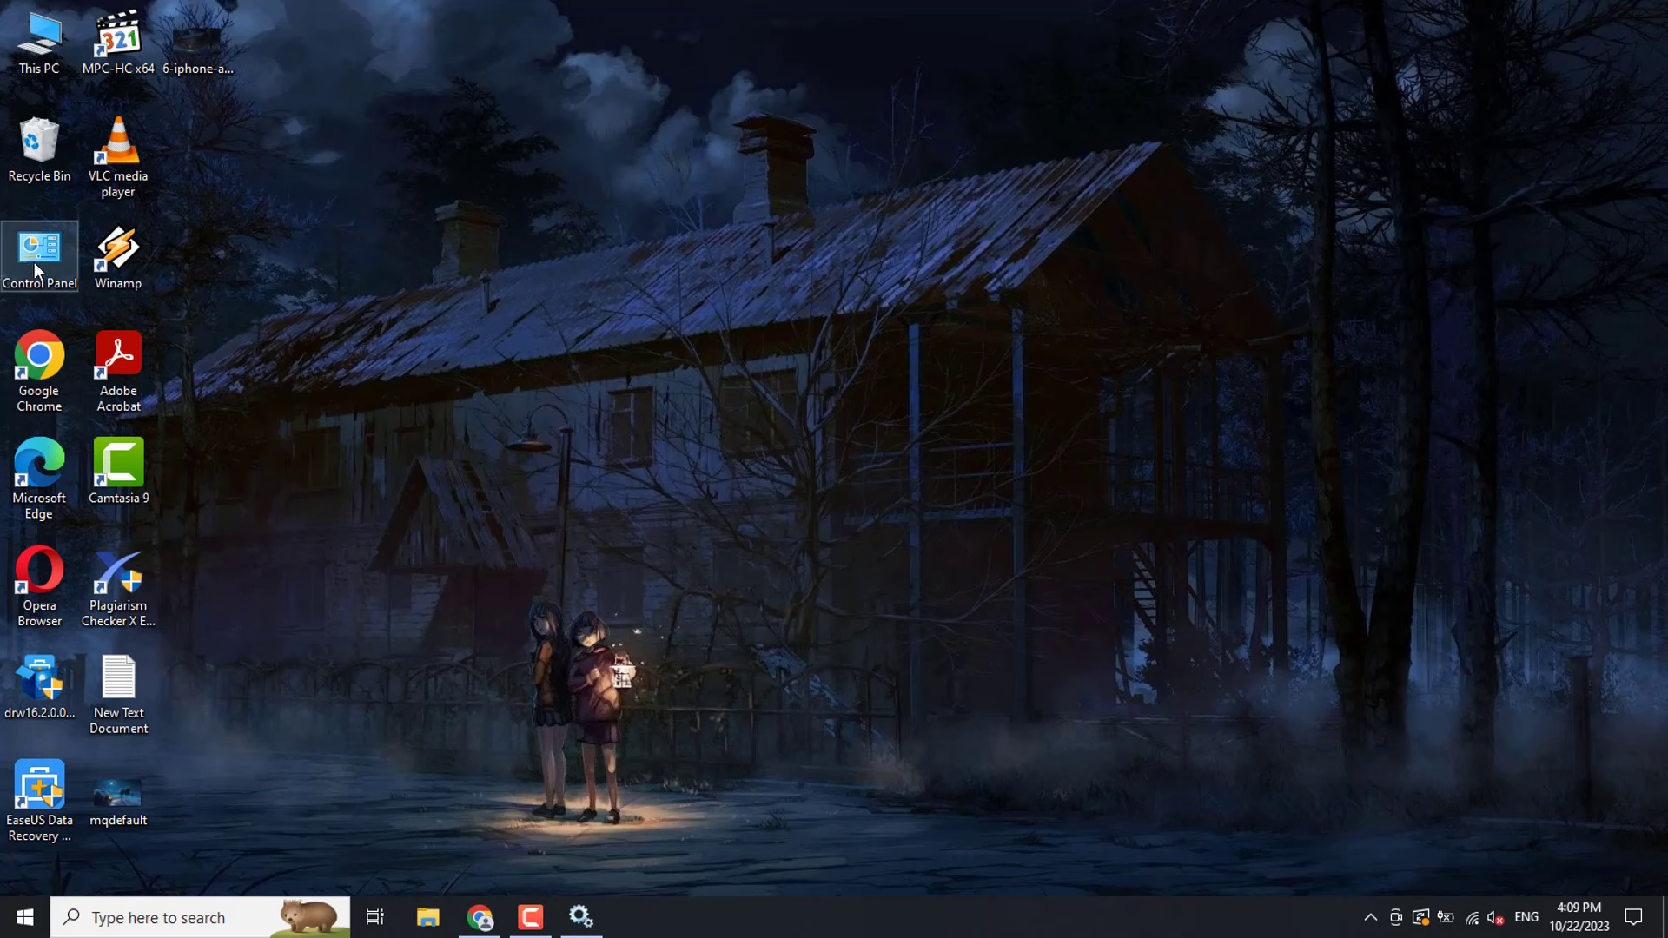
{"action": "left_click", "coordinate": [41, 921]}
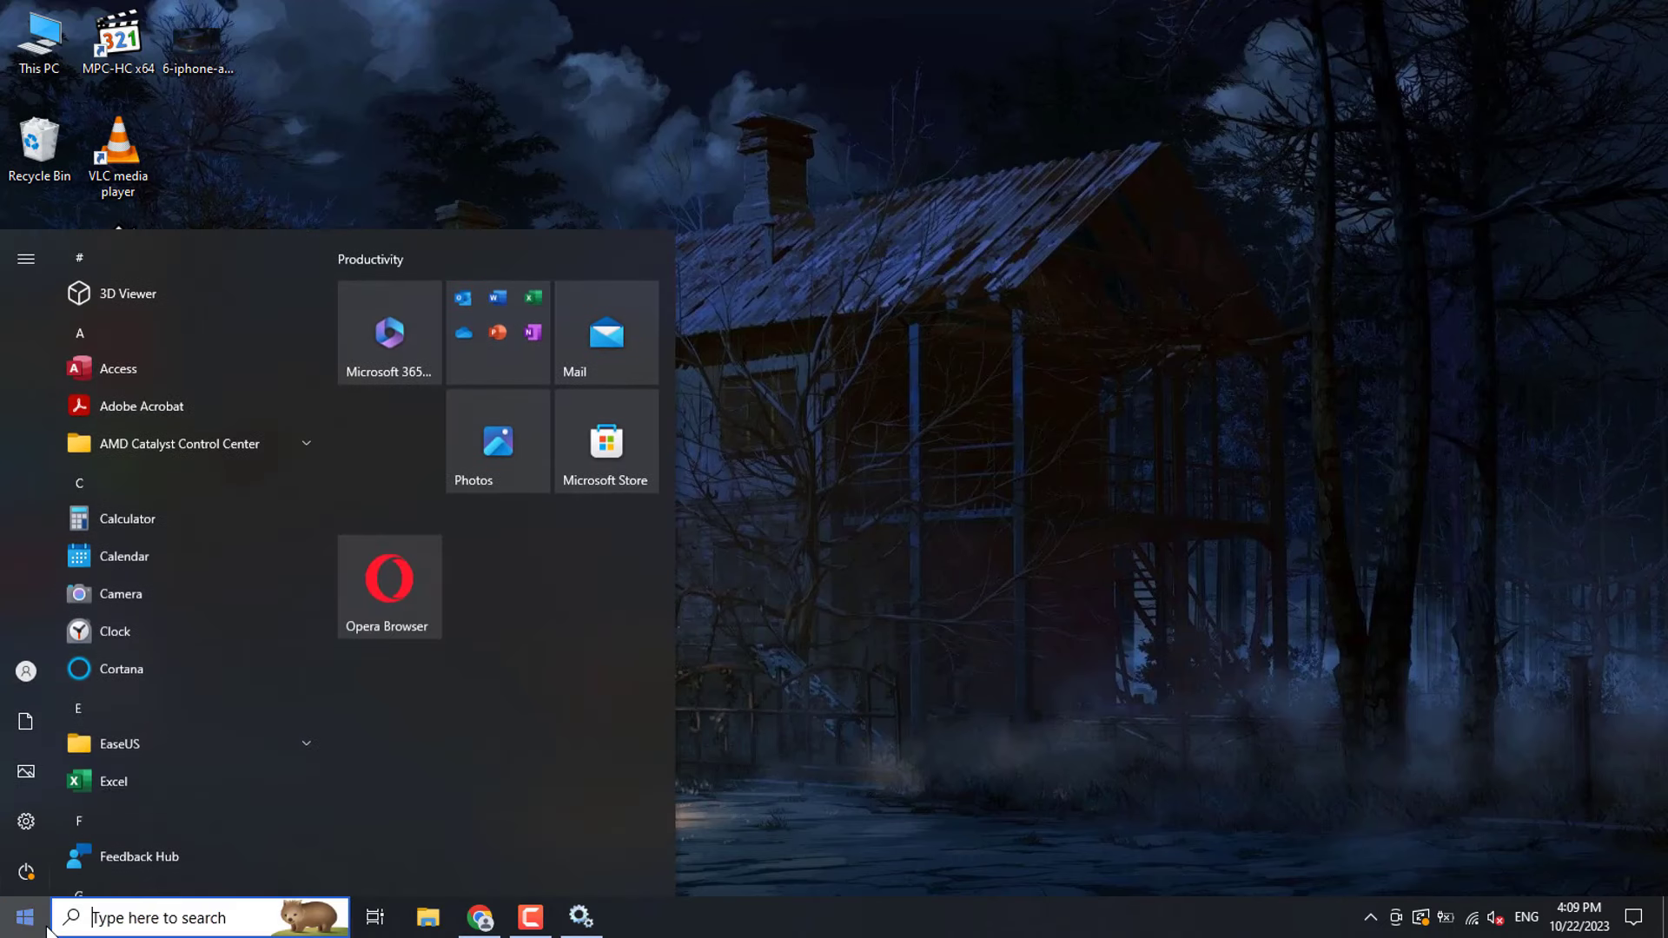
{"action": "left_click", "coordinate": [789, 812]}
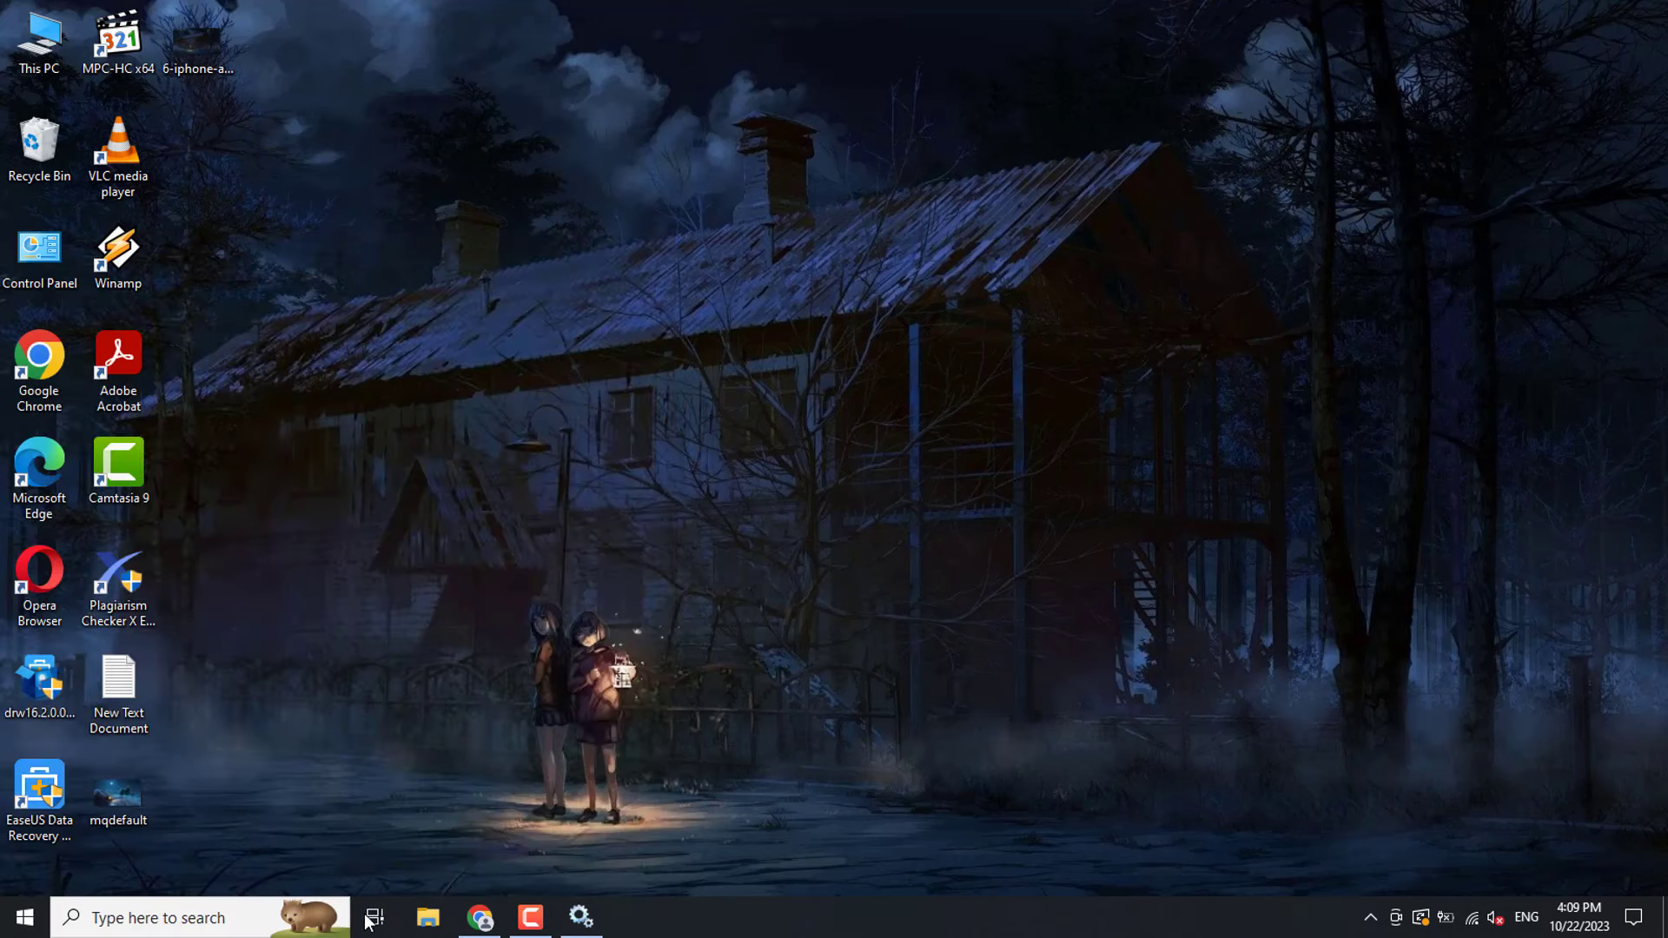
{"action": "left_click", "coordinate": [208, 917]}
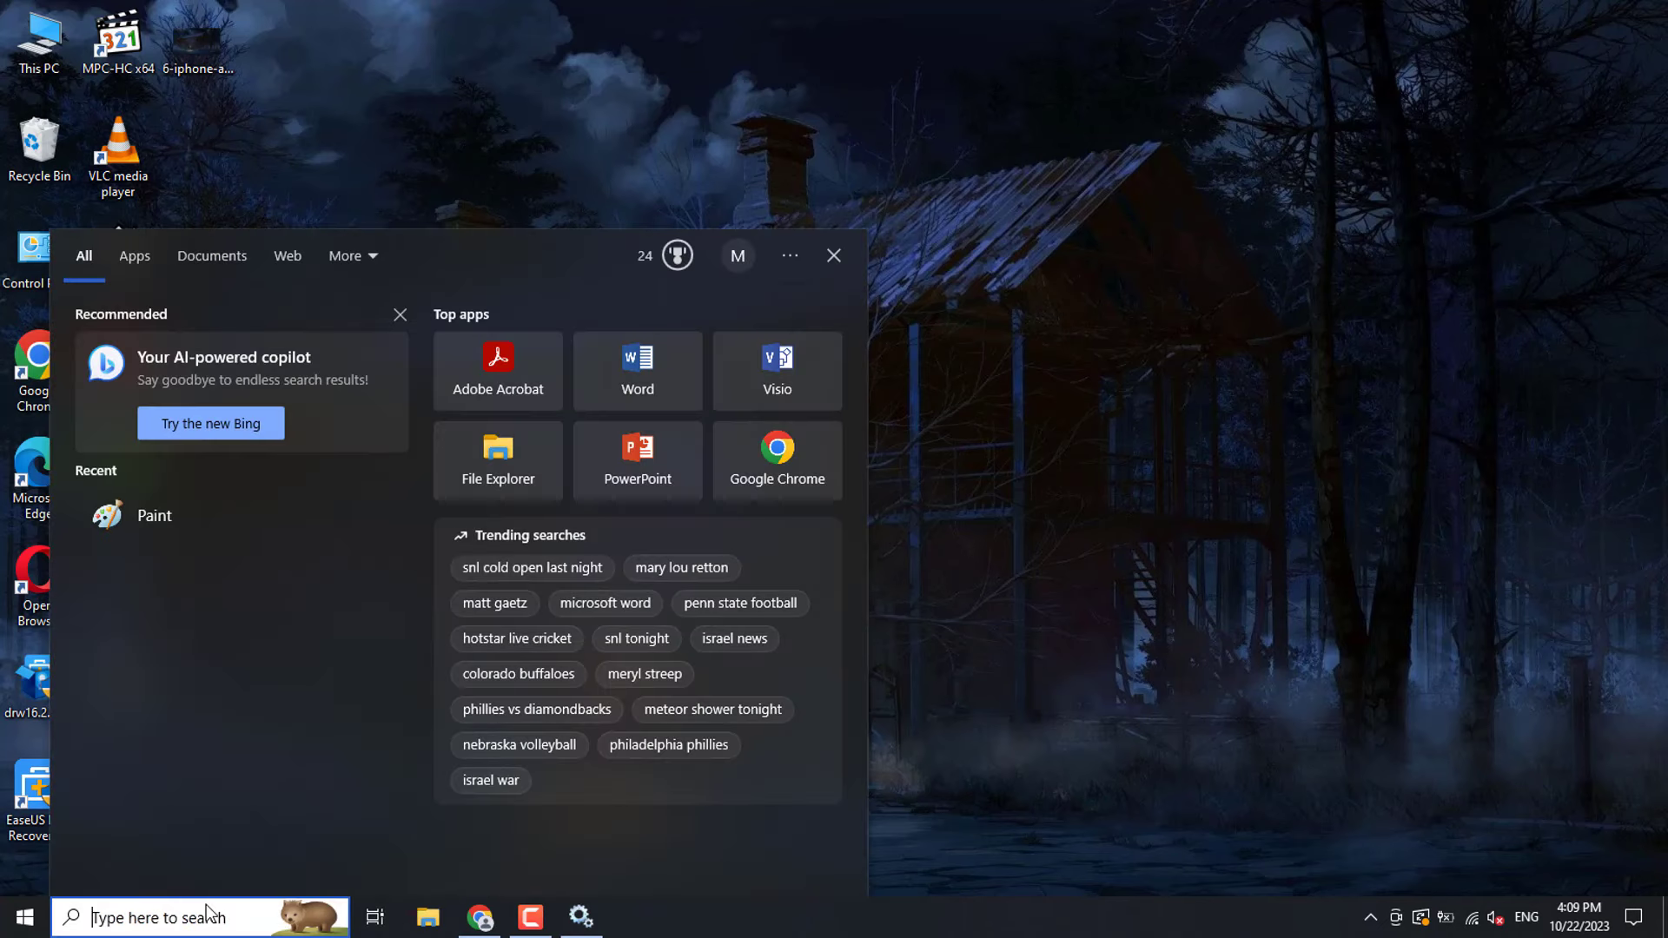
{"action": "left_click", "coordinate": [1027, 645]}
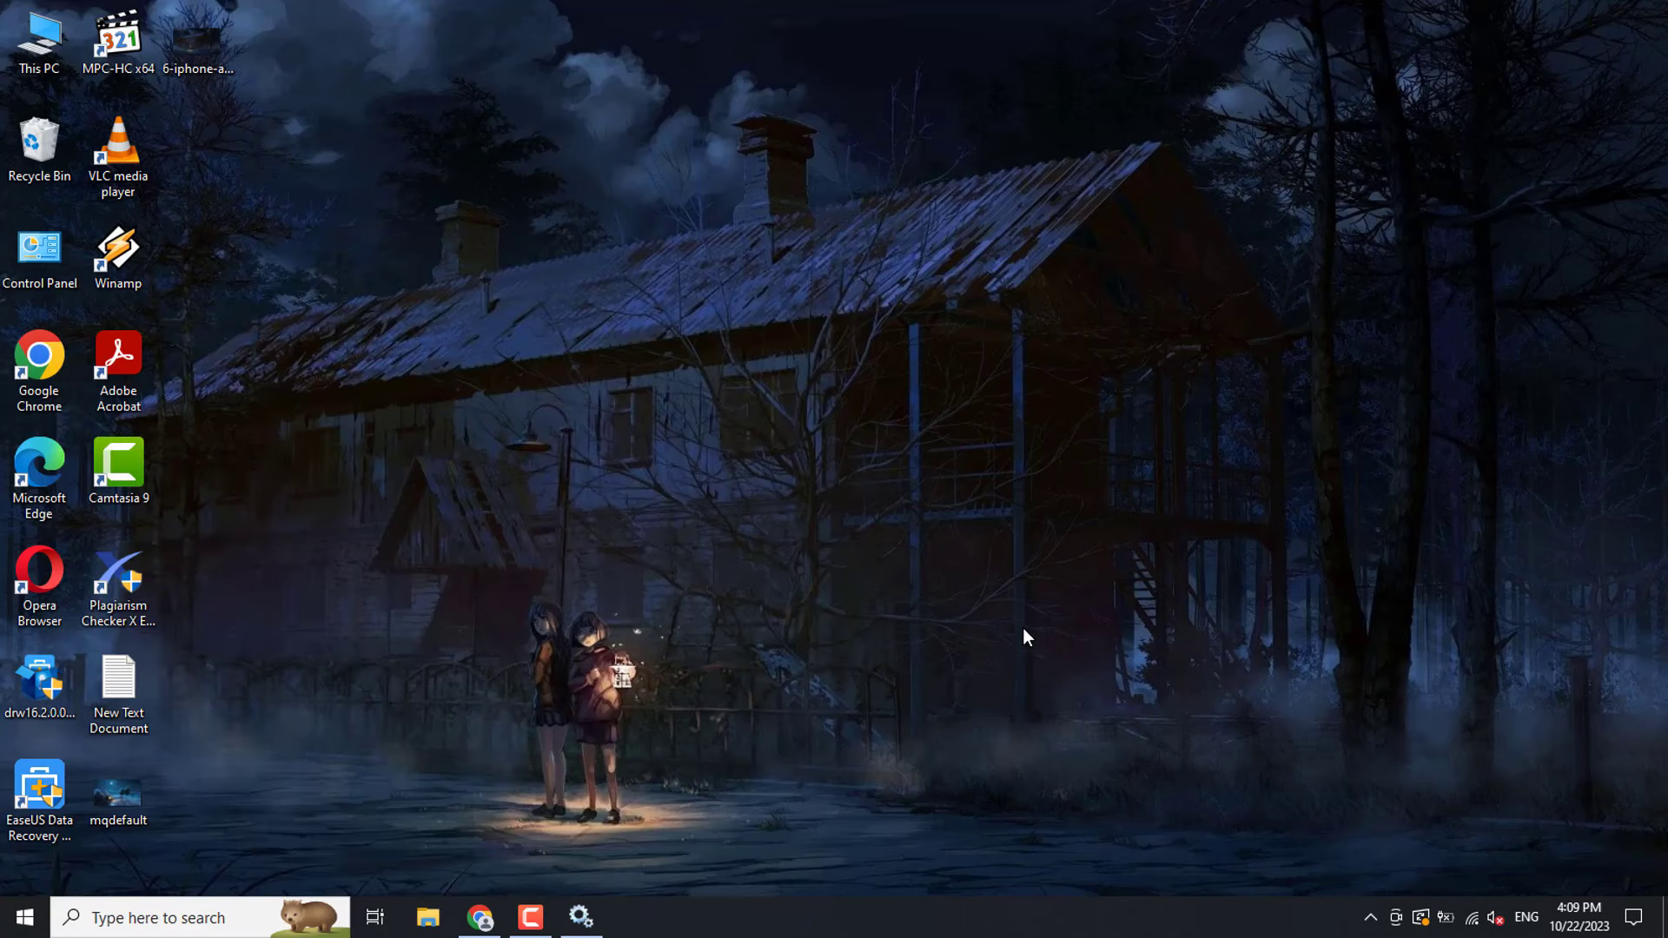
- Open Control Panel from the desktop, maximize it and show its items as large icons
{"action": "double_click", "coordinate": [31, 263]}
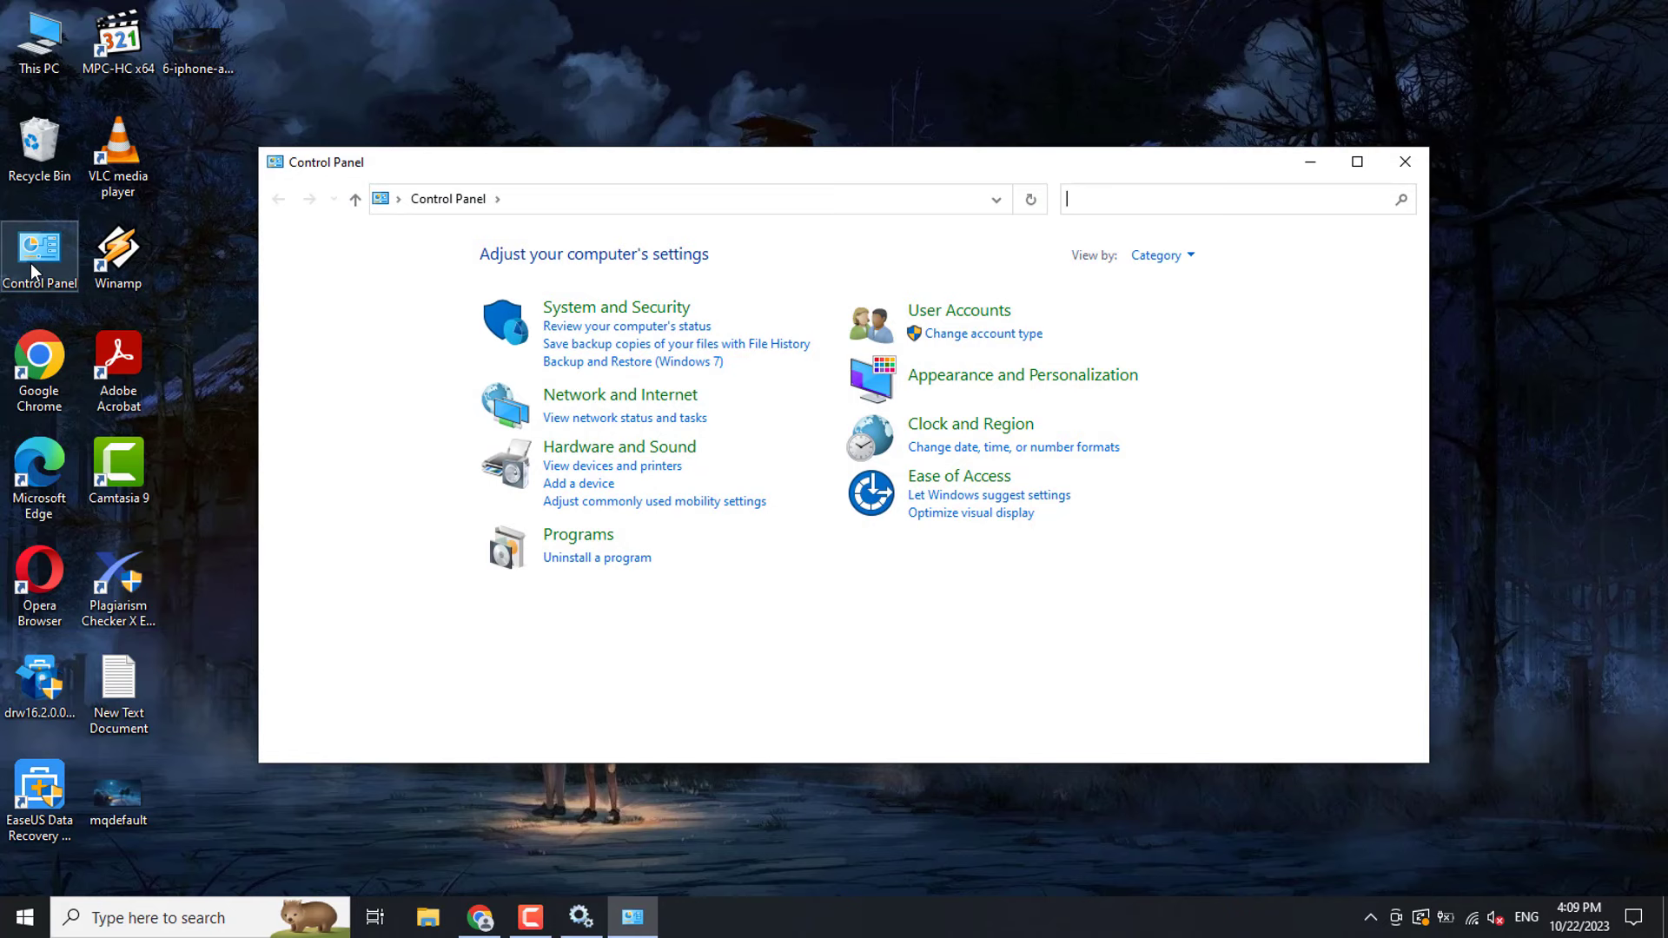
{"action": "left_click", "coordinate": [1357, 161]}
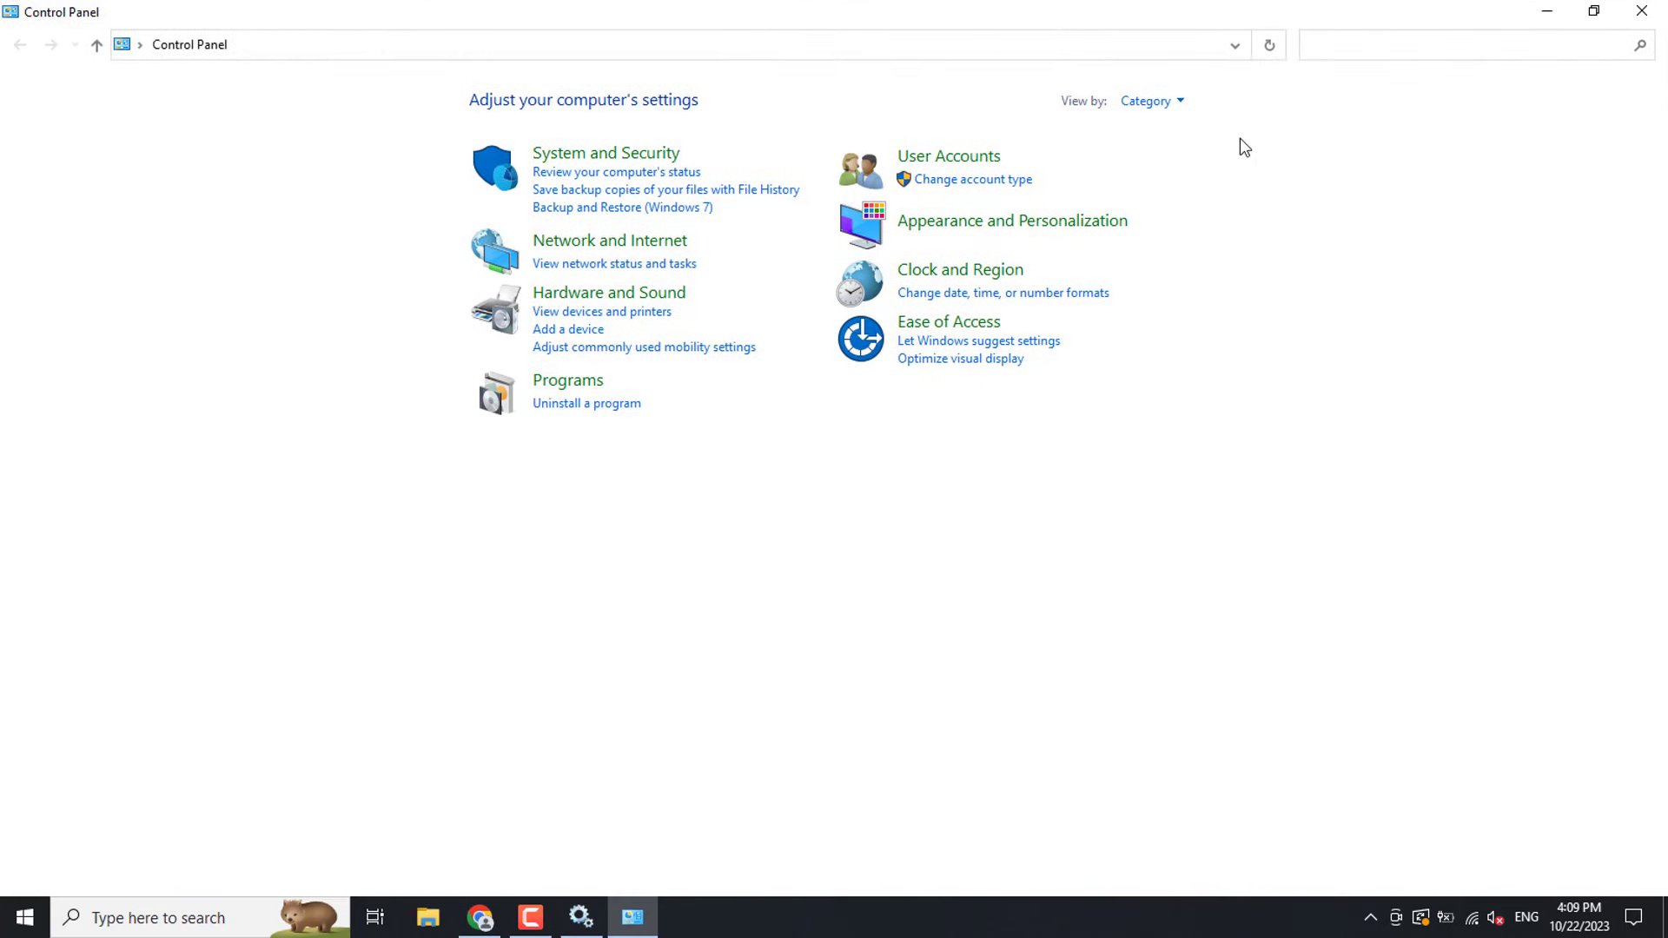
{"action": "left_click", "coordinate": [1170, 110]}
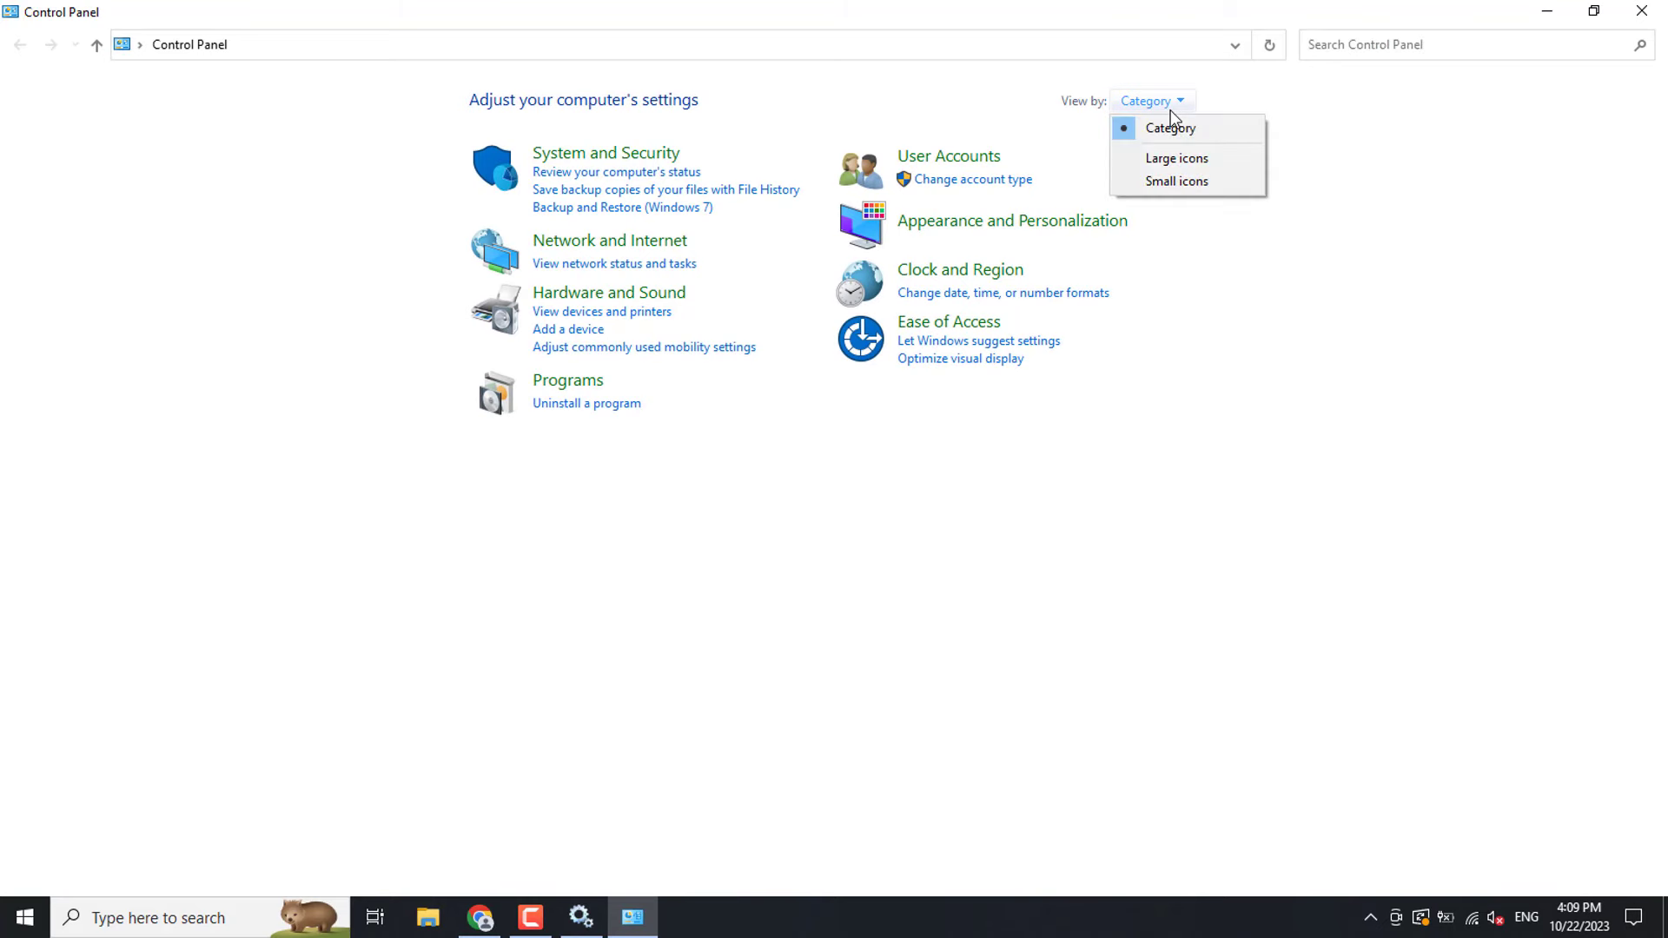
{"action": "left_click", "coordinate": [1176, 160]}
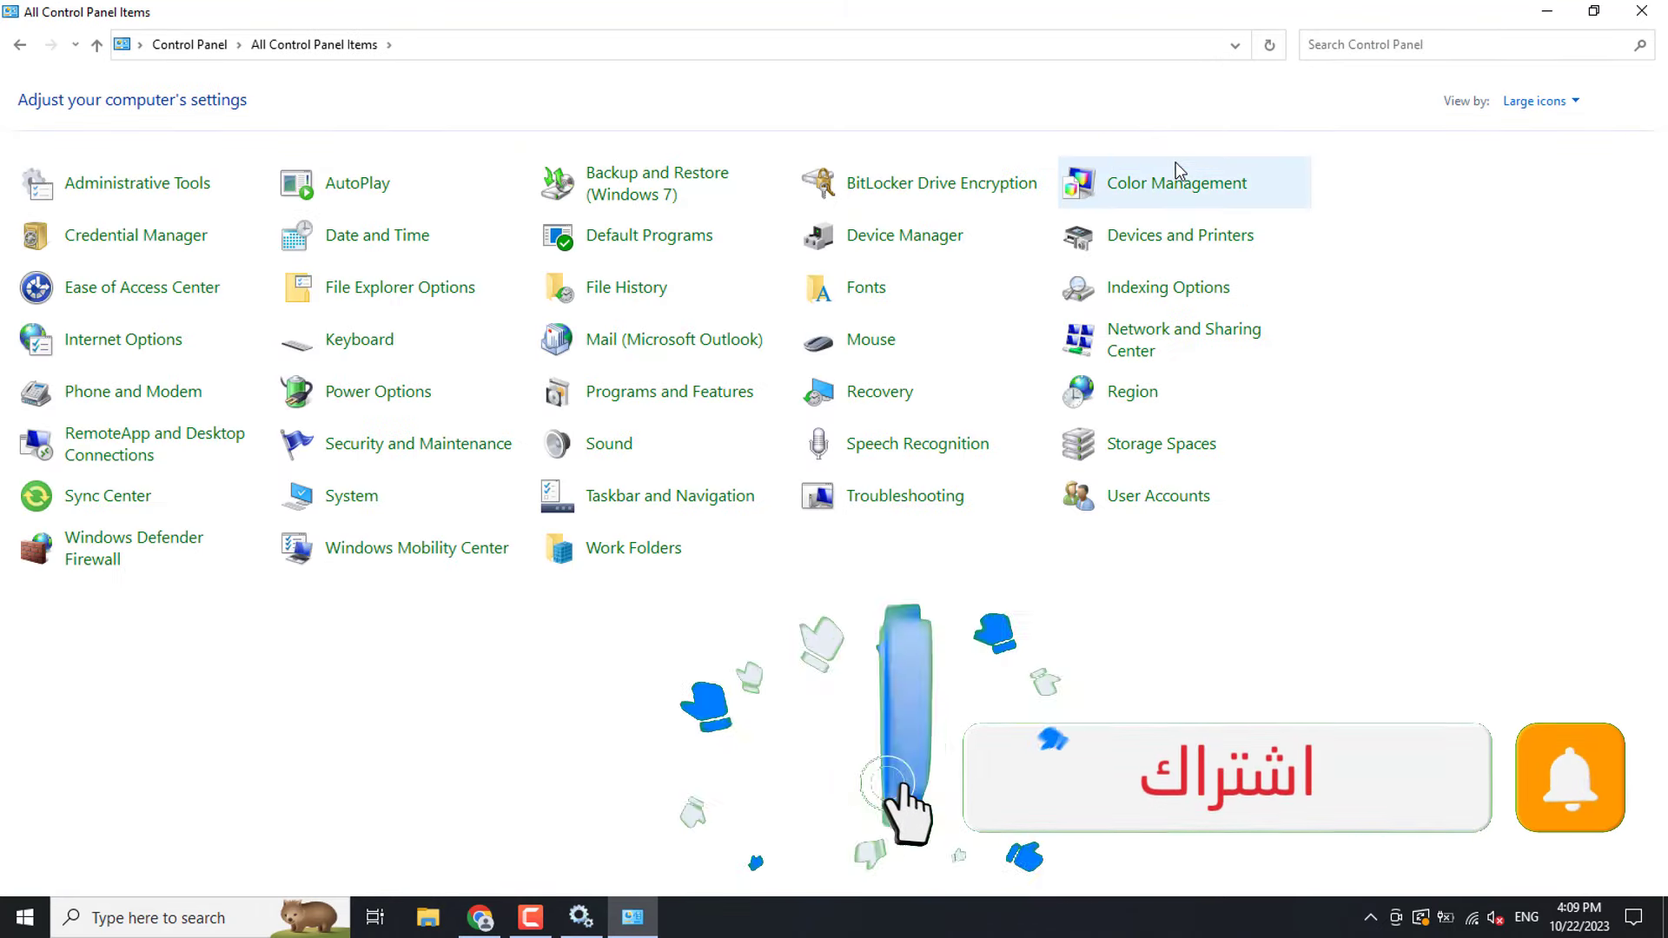
- Open the Sound settings, agree to enable the Windows Audio Service, and move the Sound window to the middle of the screen
{"action": "left_click", "coordinate": [606, 445]}
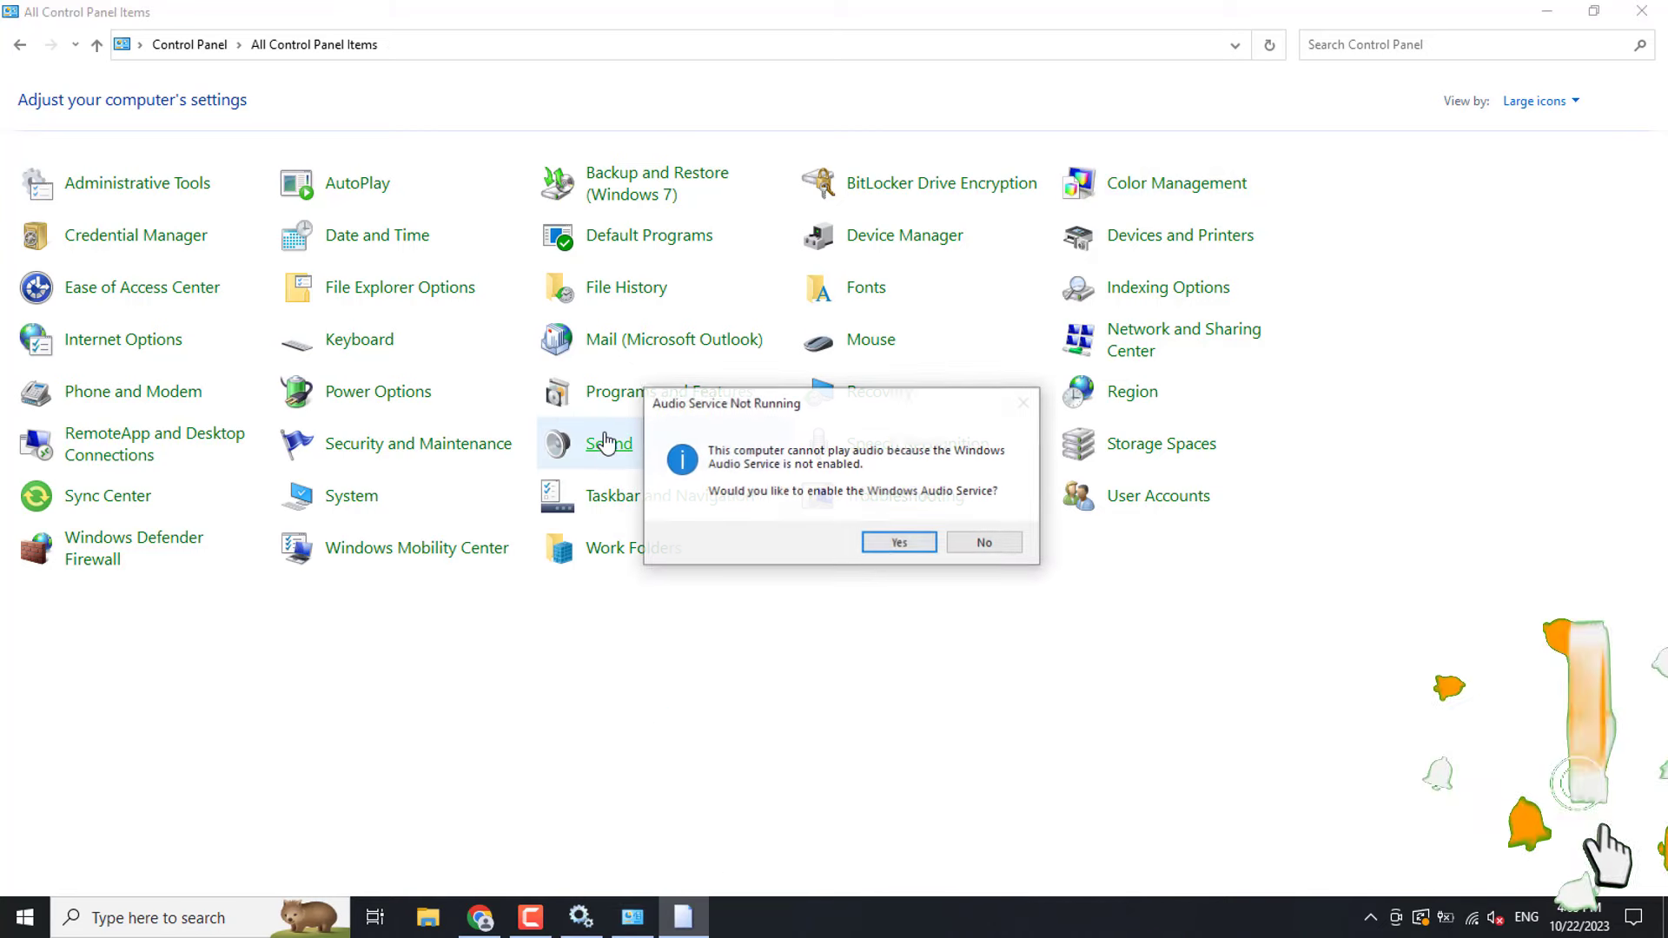
{"action": "left_click", "coordinate": [900, 544]}
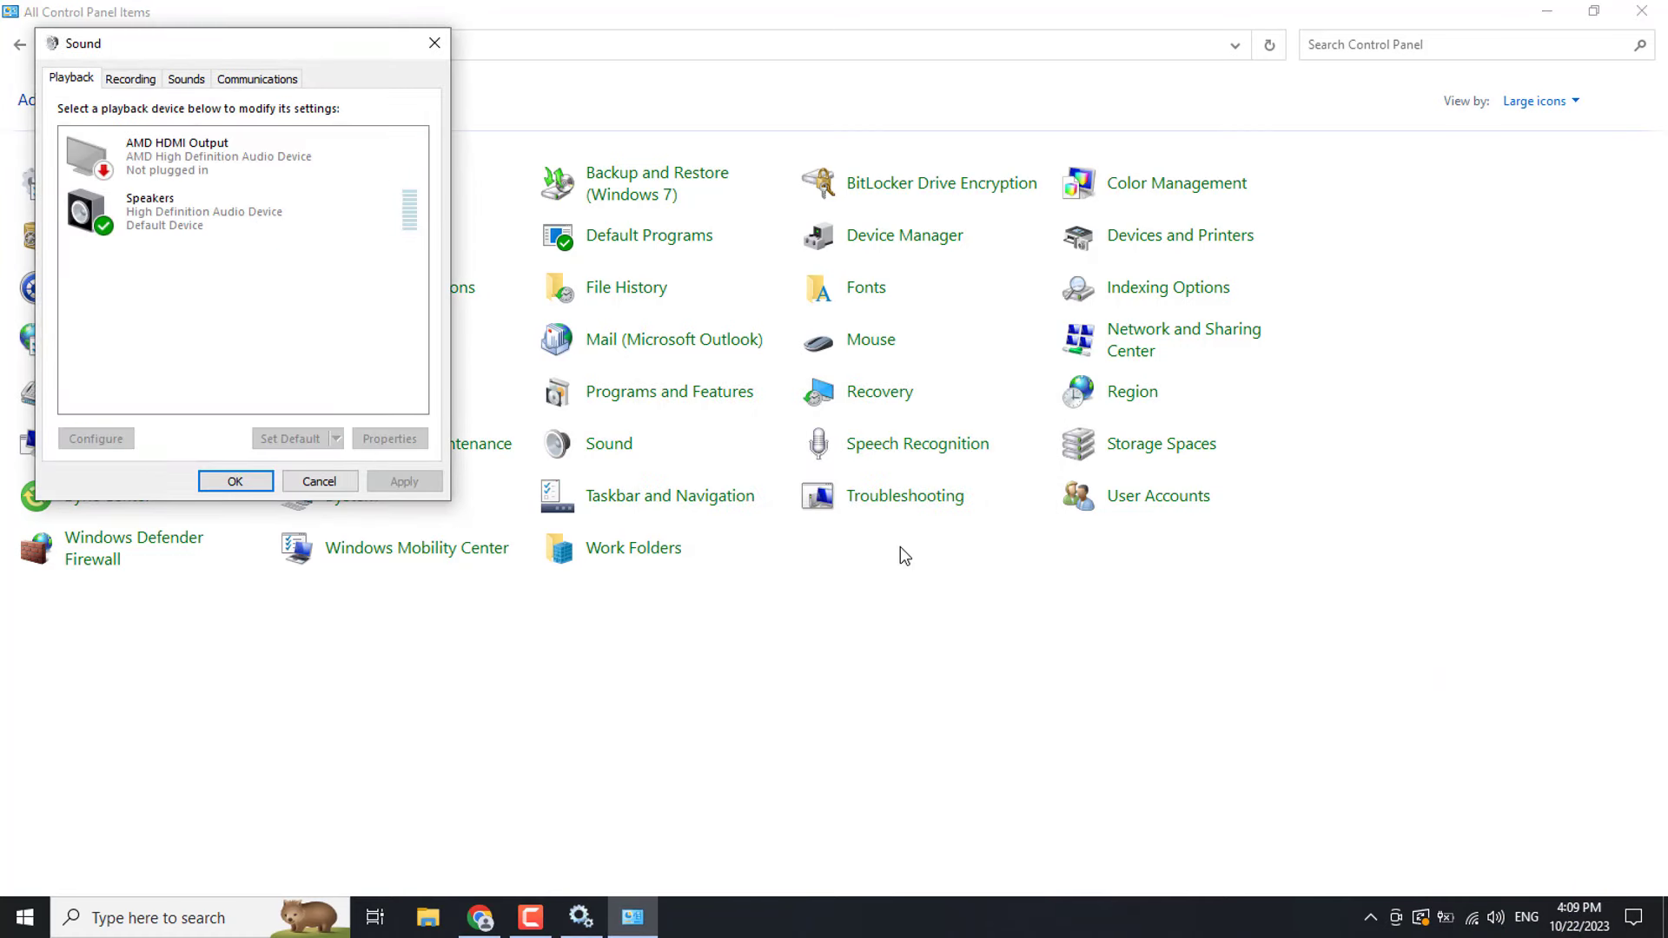
{"action": "left_click_drag", "start_coordinate": [319, 54], "coordinate": [943, 282]}
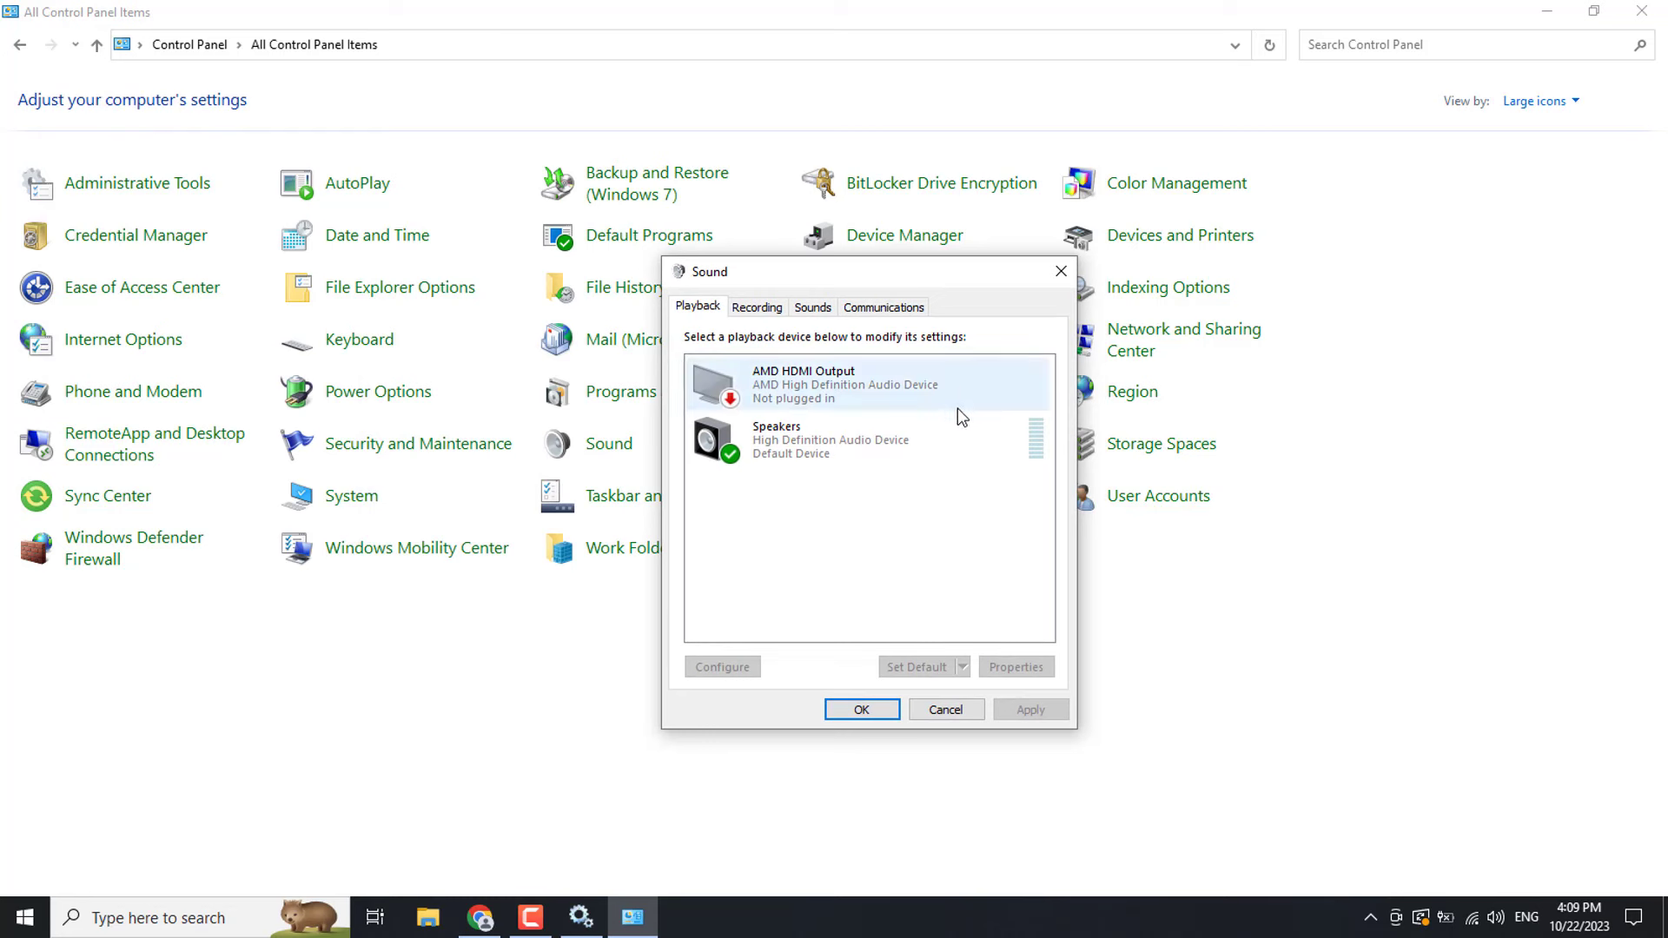
- Disable the Speakers playback device and enable it again
{"action": "right_click", "coordinate": [781, 434]}
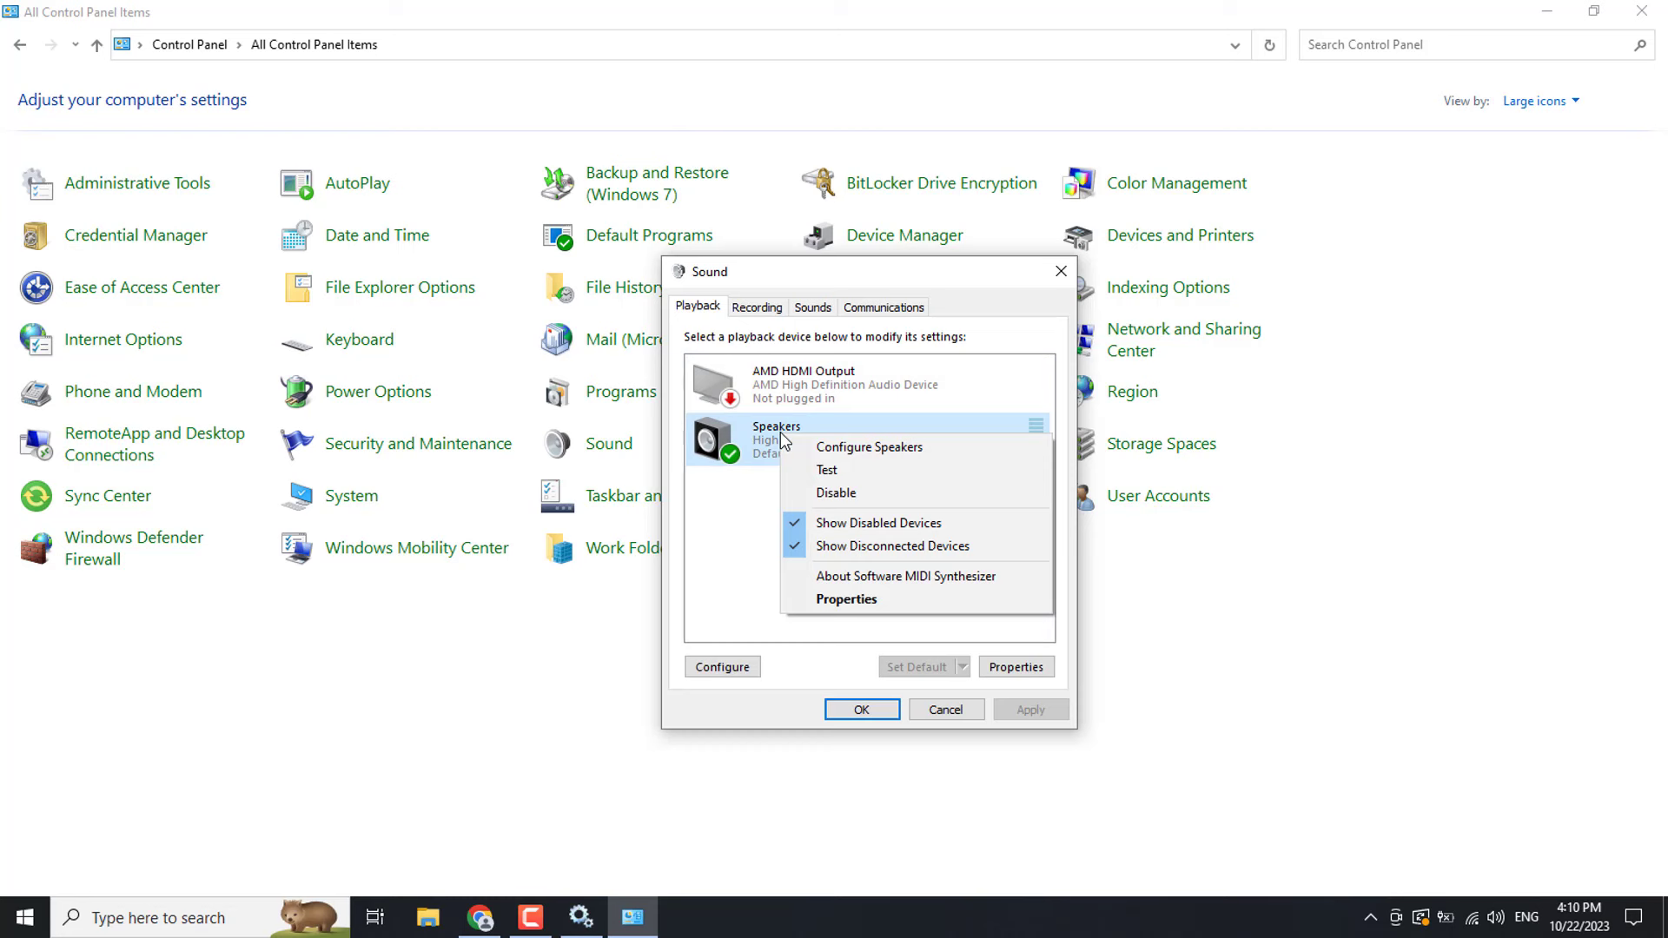
{"action": "left_click", "coordinate": [836, 492]}
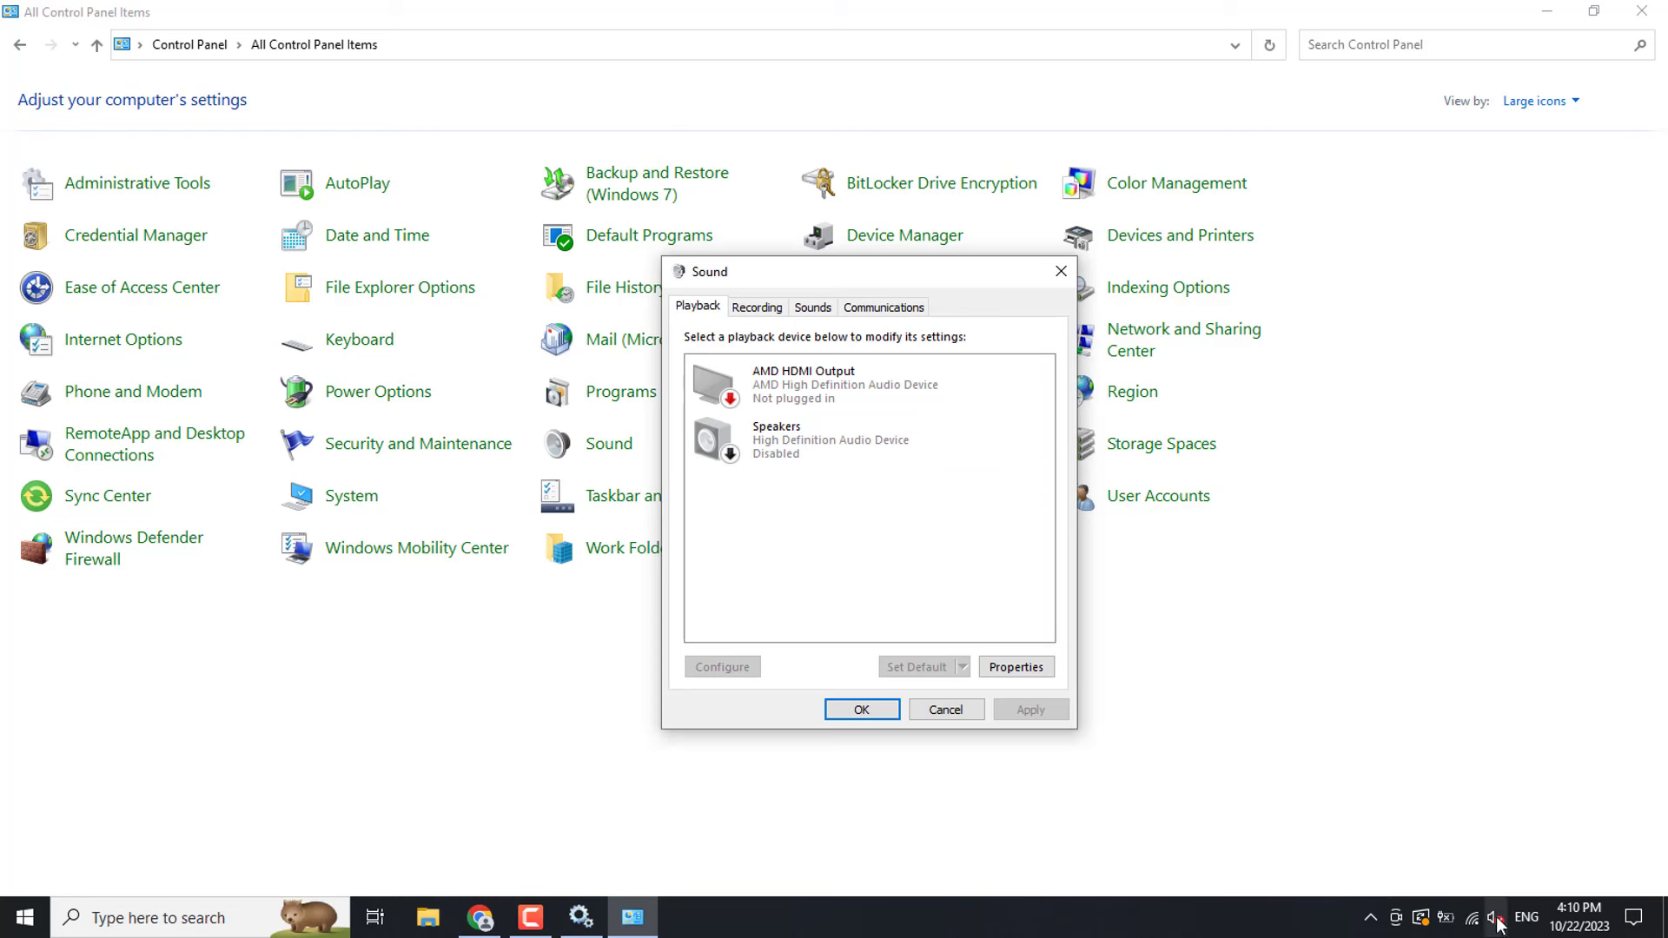
{"action": "right_click", "coordinate": [805, 441]}
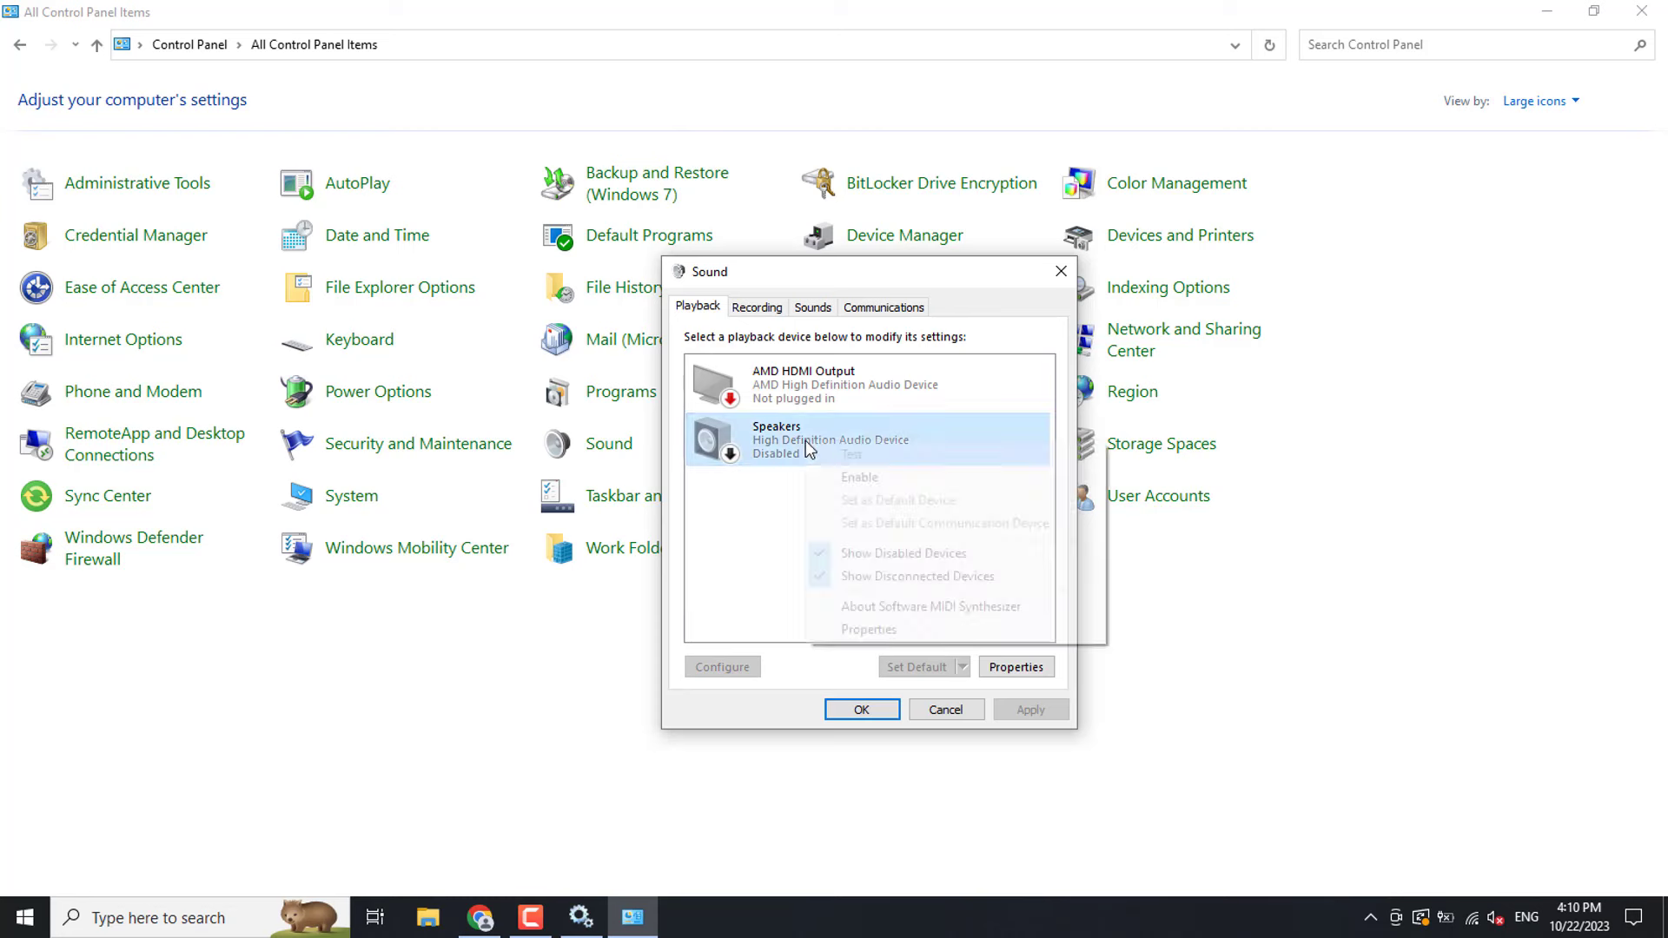
{"action": "left_click", "coordinate": [832, 474]}
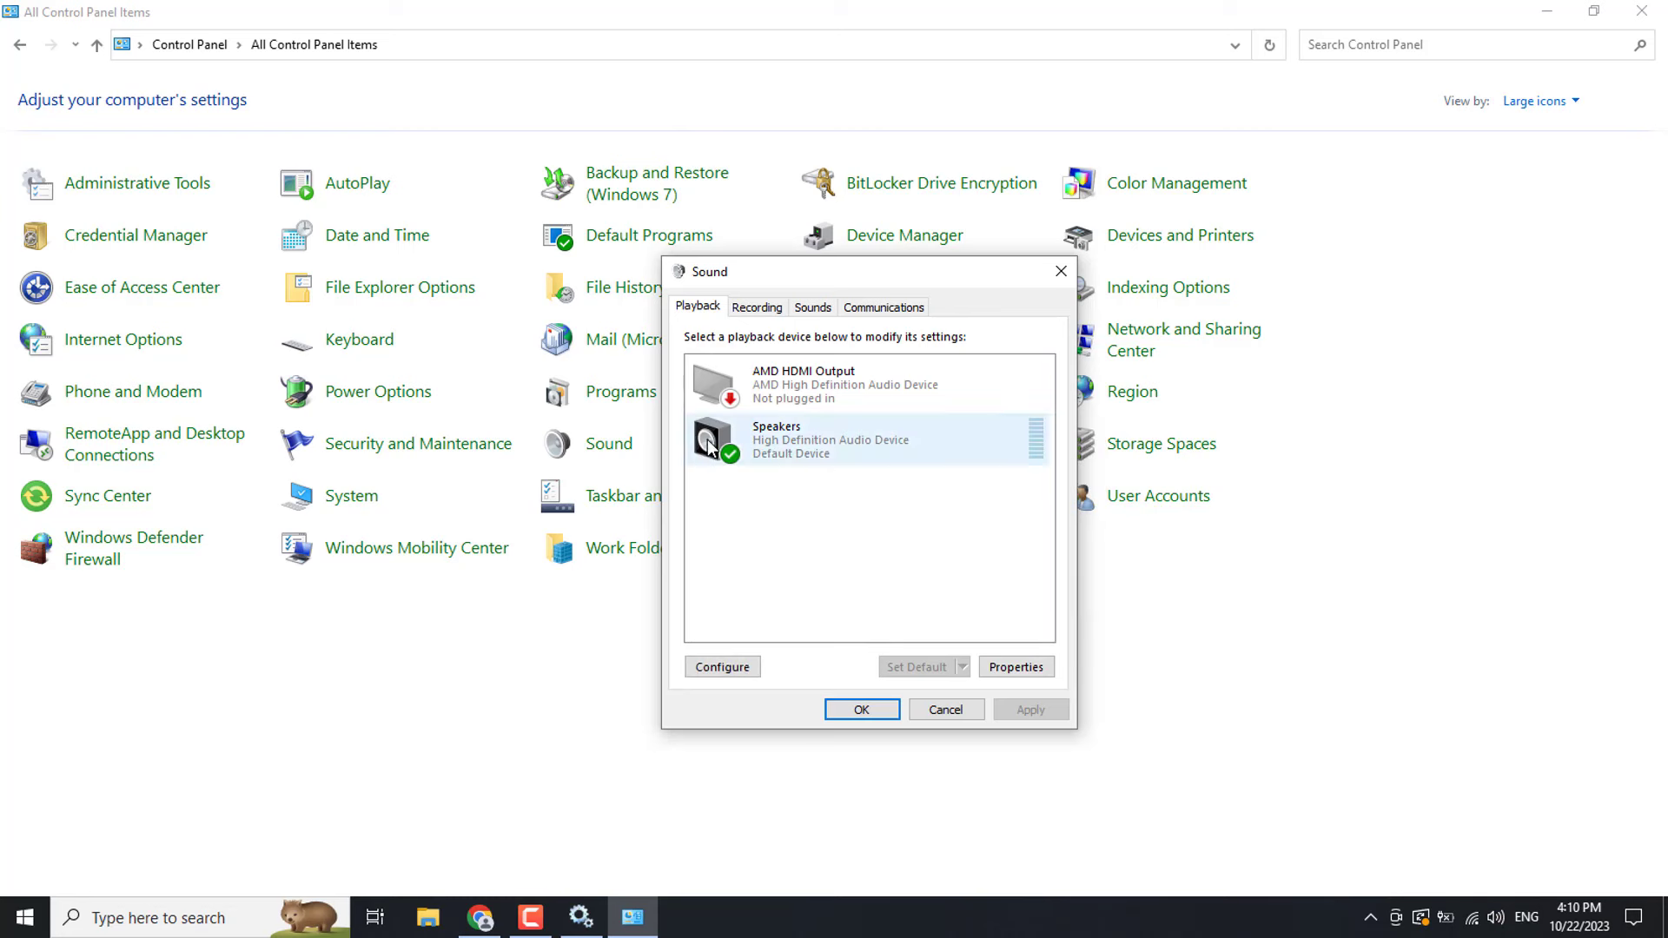
- Set the Speakers/Headphone level to 100 in the Speakers properties and accept the sound settings
{"action": "right_click", "coordinate": [806, 448]}
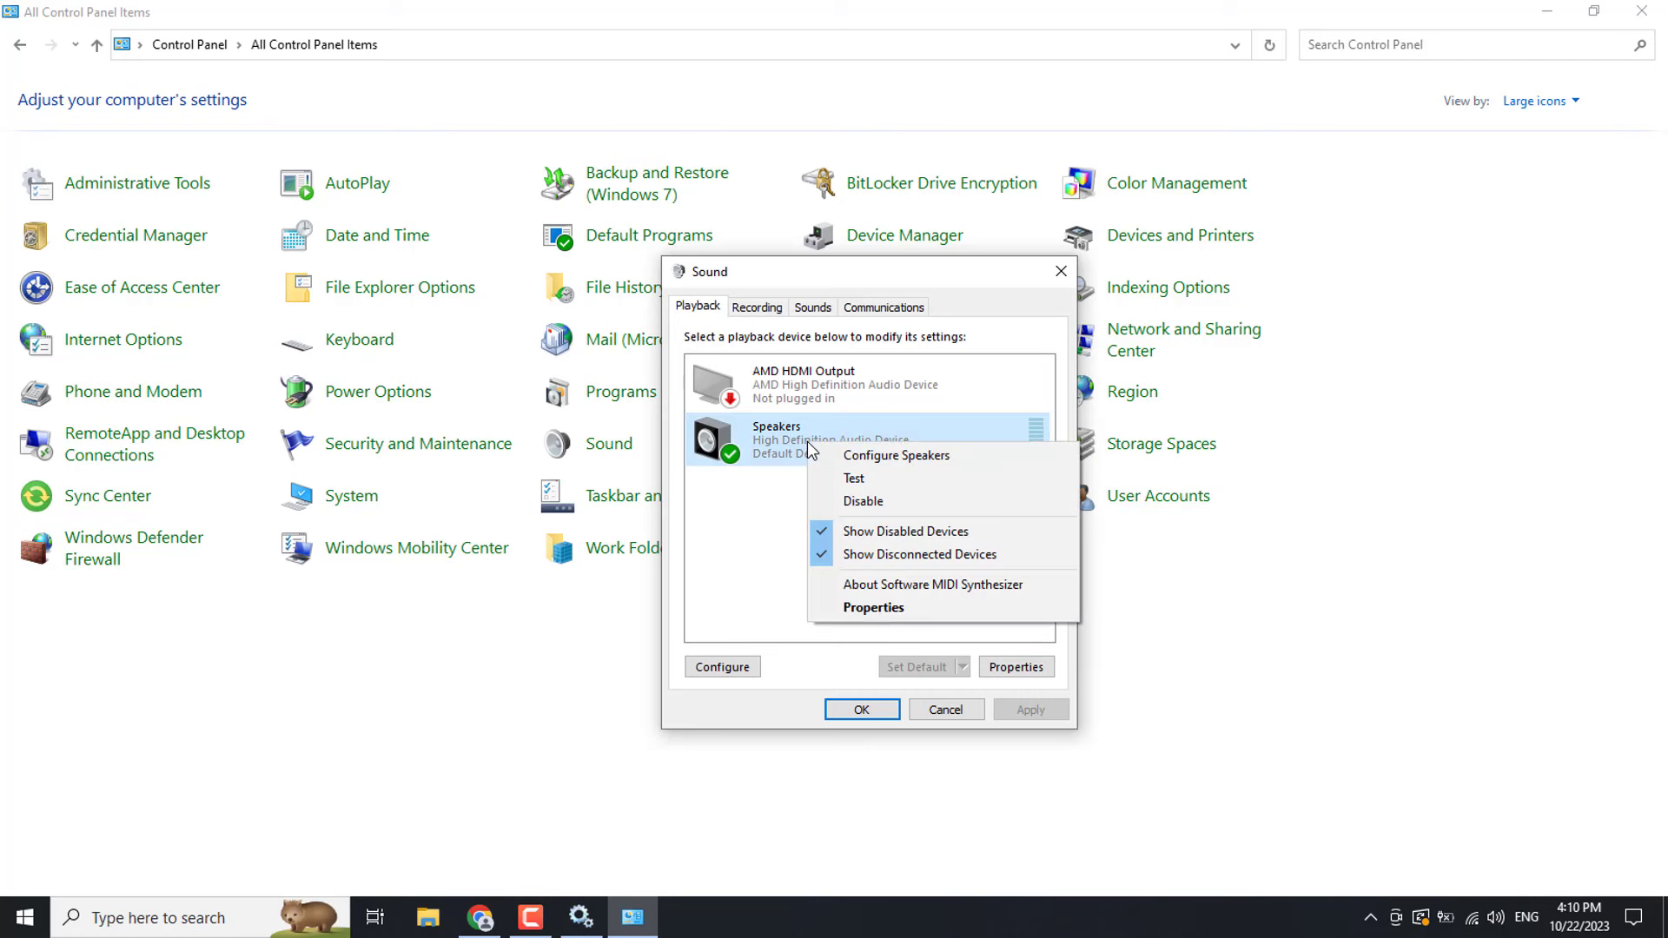
{"action": "left_click", "coordinate": [873, 607]}
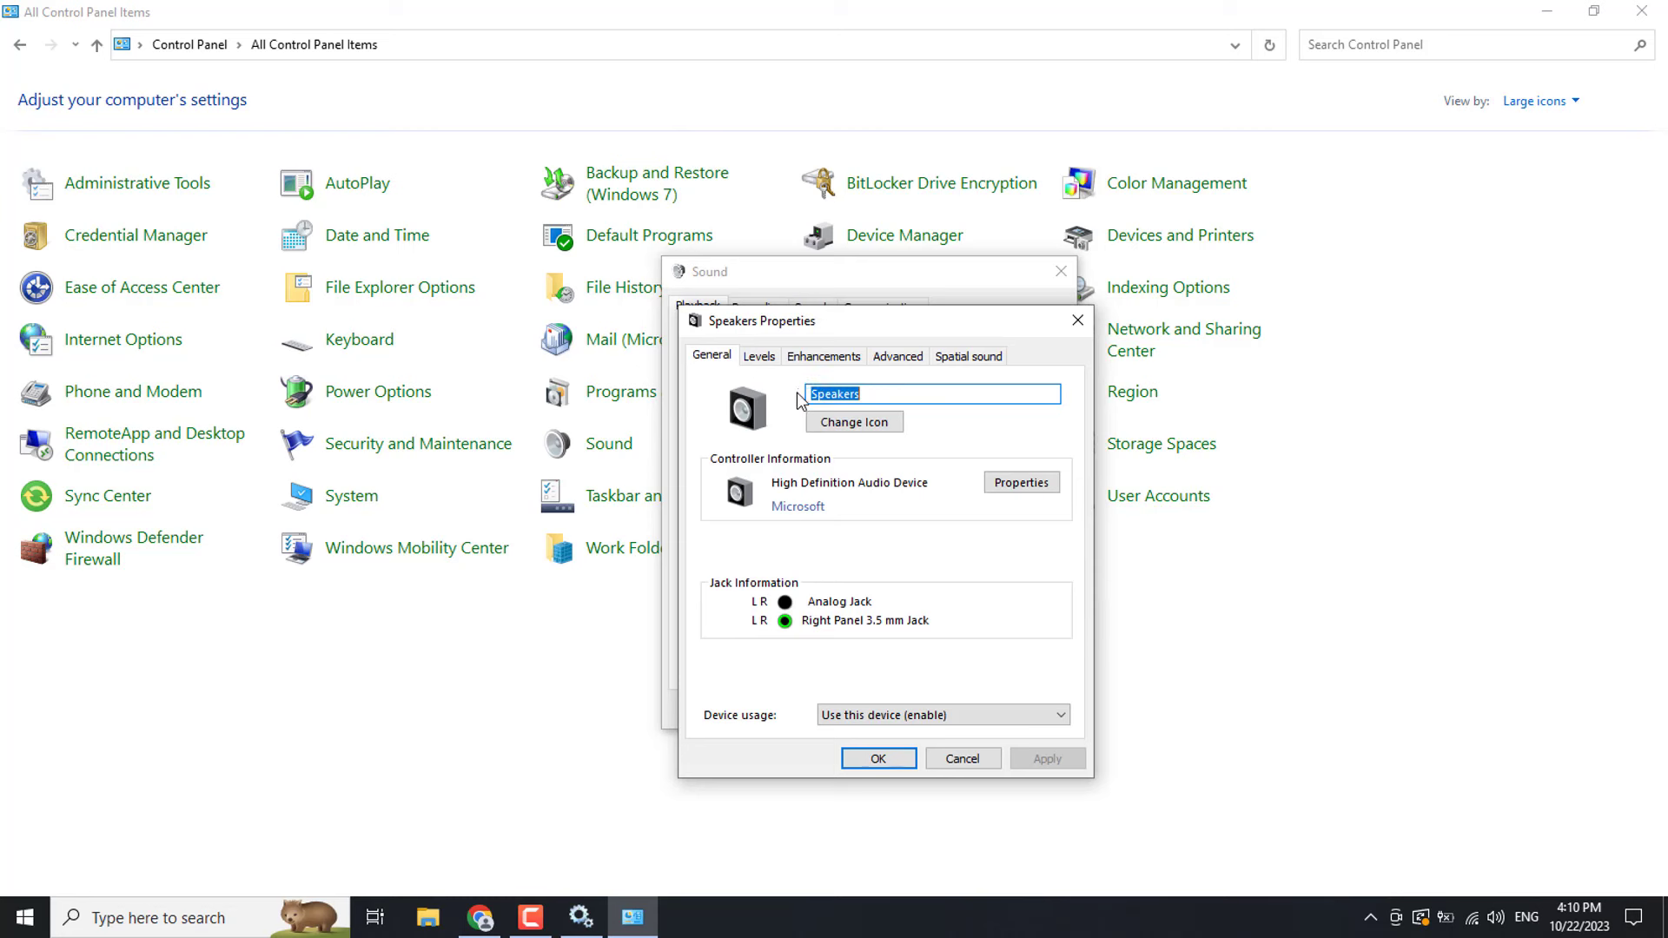
{"action": "left_click", "coordinate": [766, 358]}
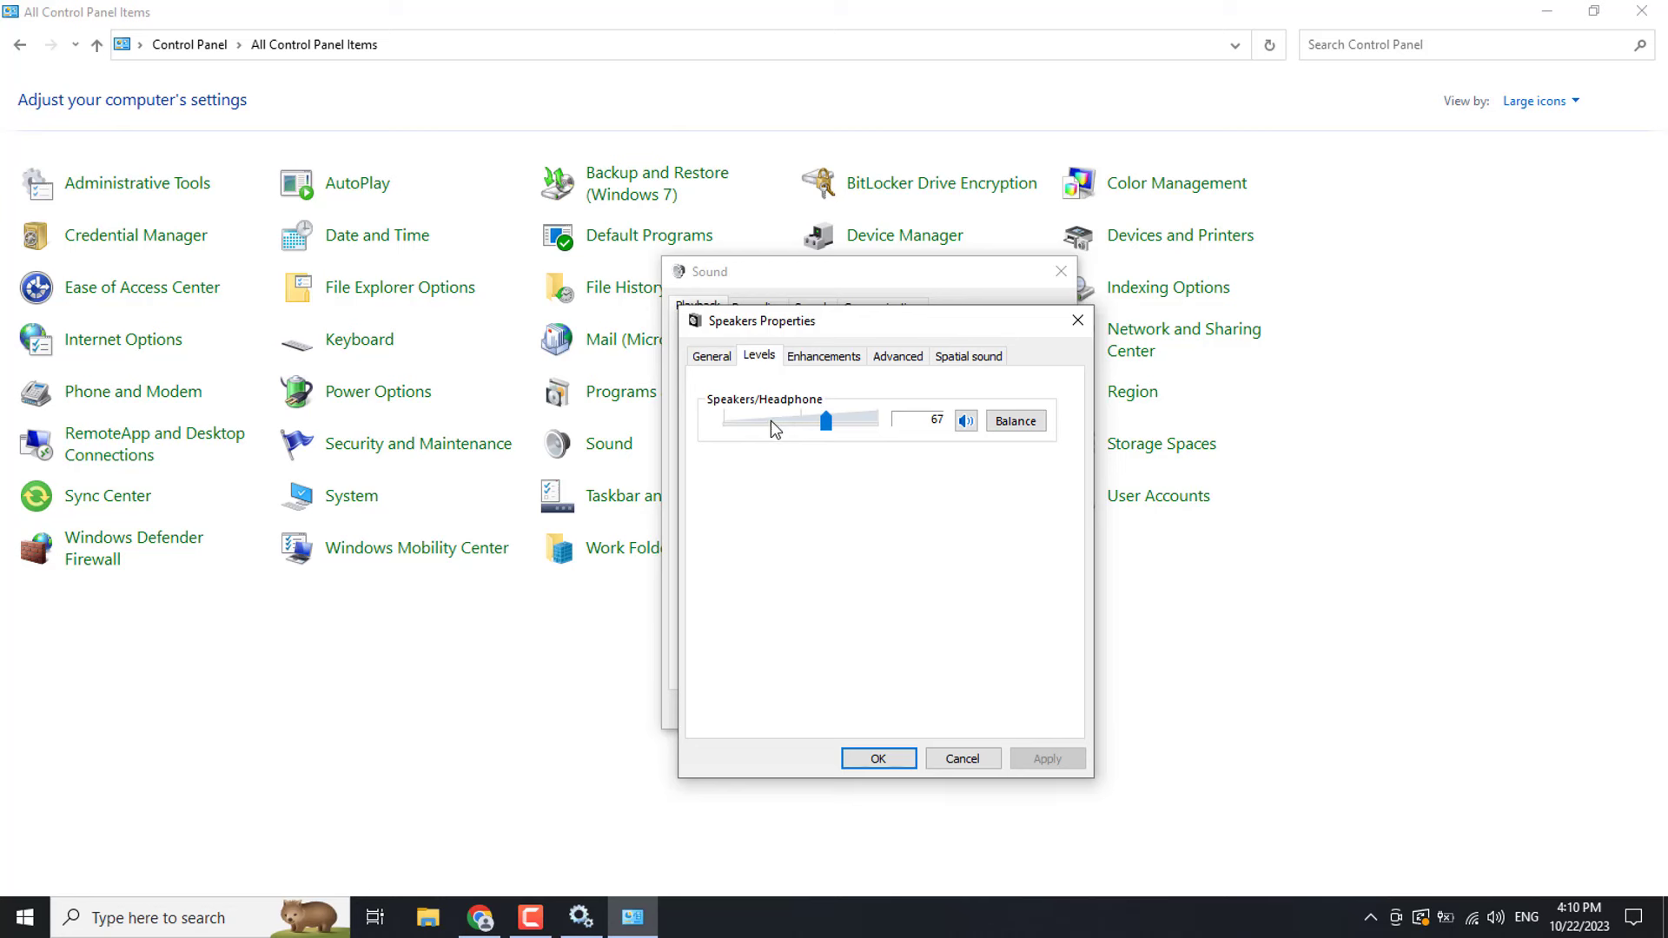
{"action": "left_click_drag", "start_coordinate": [826, 421], "coordinate": [886, 432]}
{"action": "left_click", "coordinate": [879, 759]}
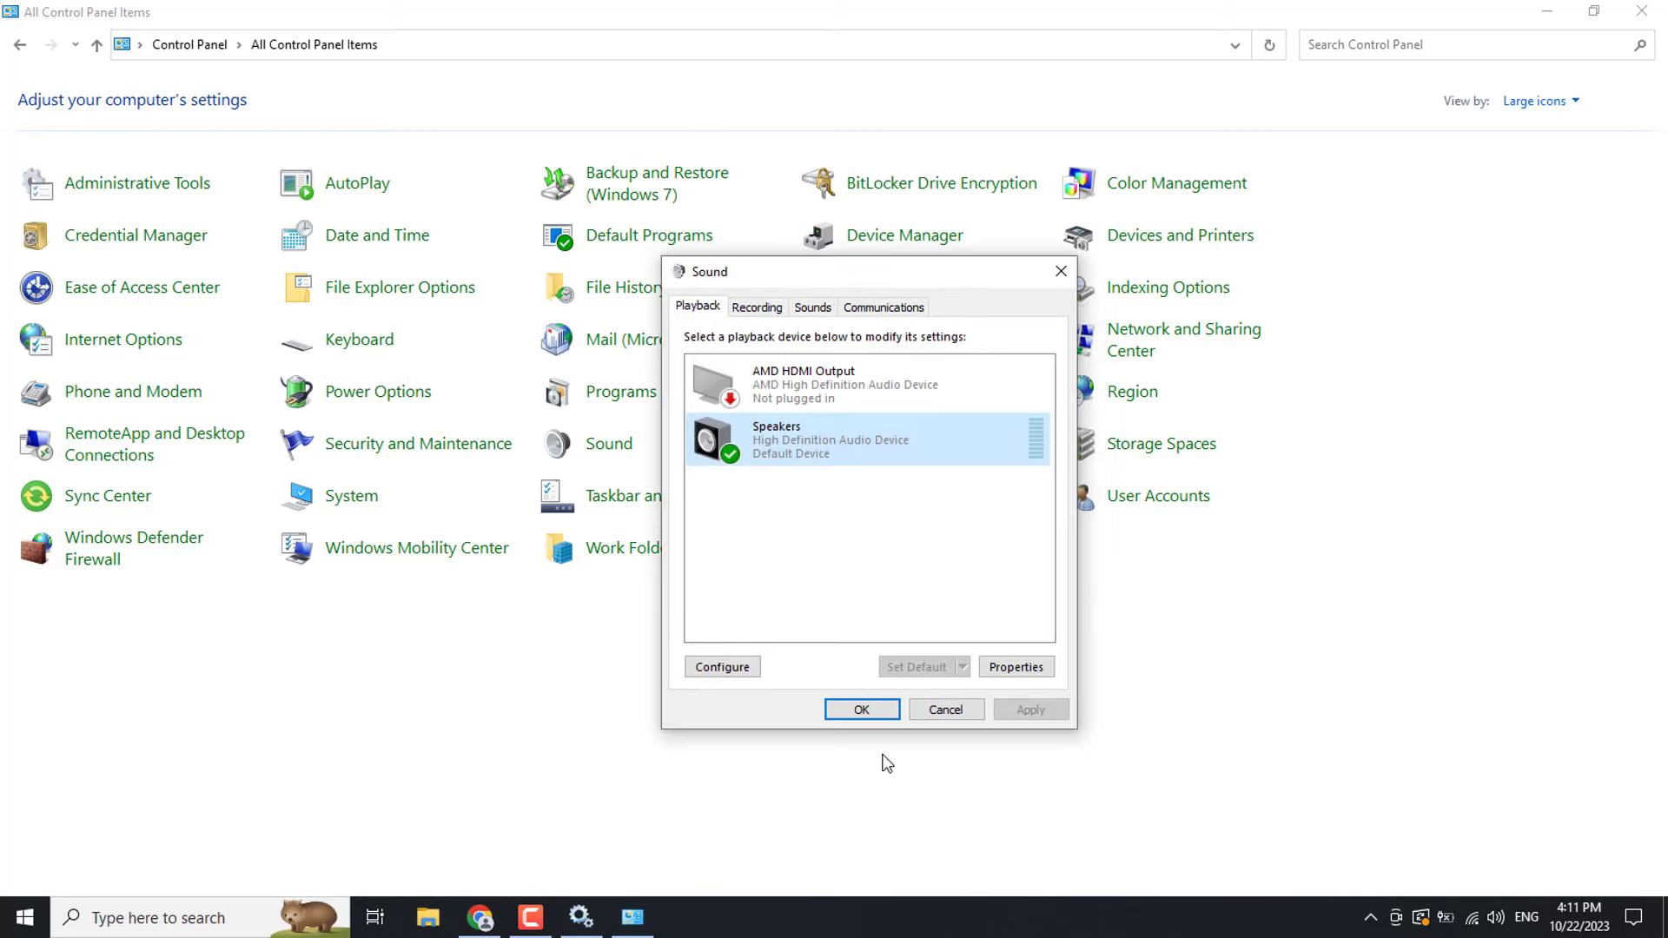
{"action": "left_click", "coordinate": [880, 710]}
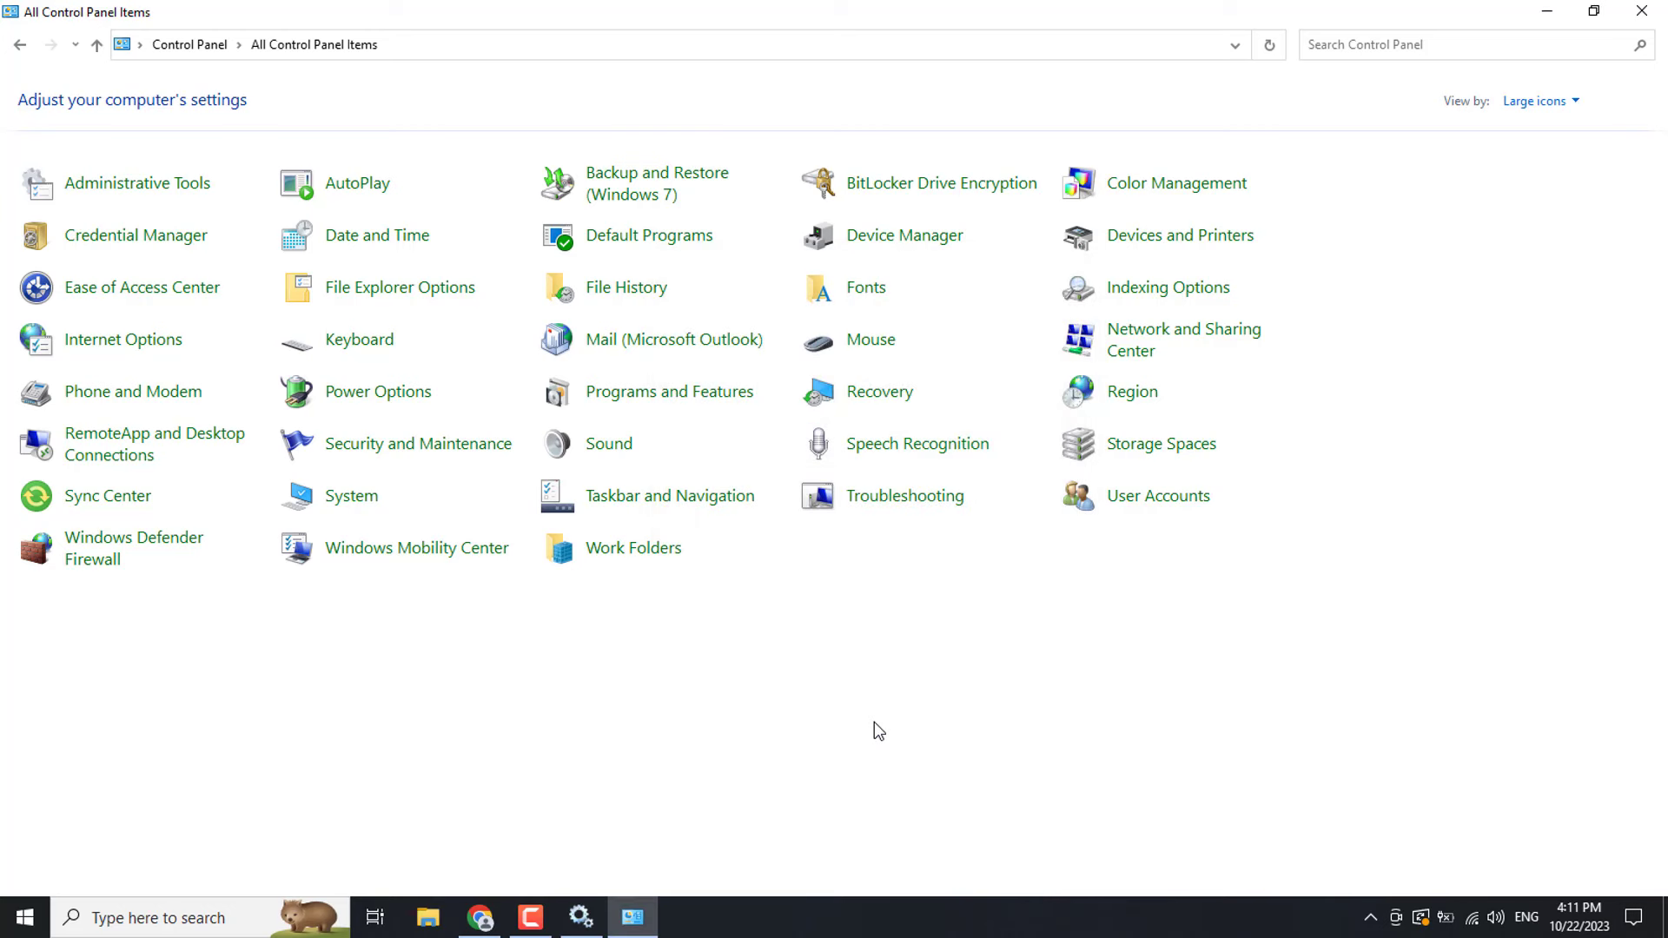
- Check the system volume level of the speakers and minimize Control Panel
{"action": "left_click", "coordinate": [1495, 919]}
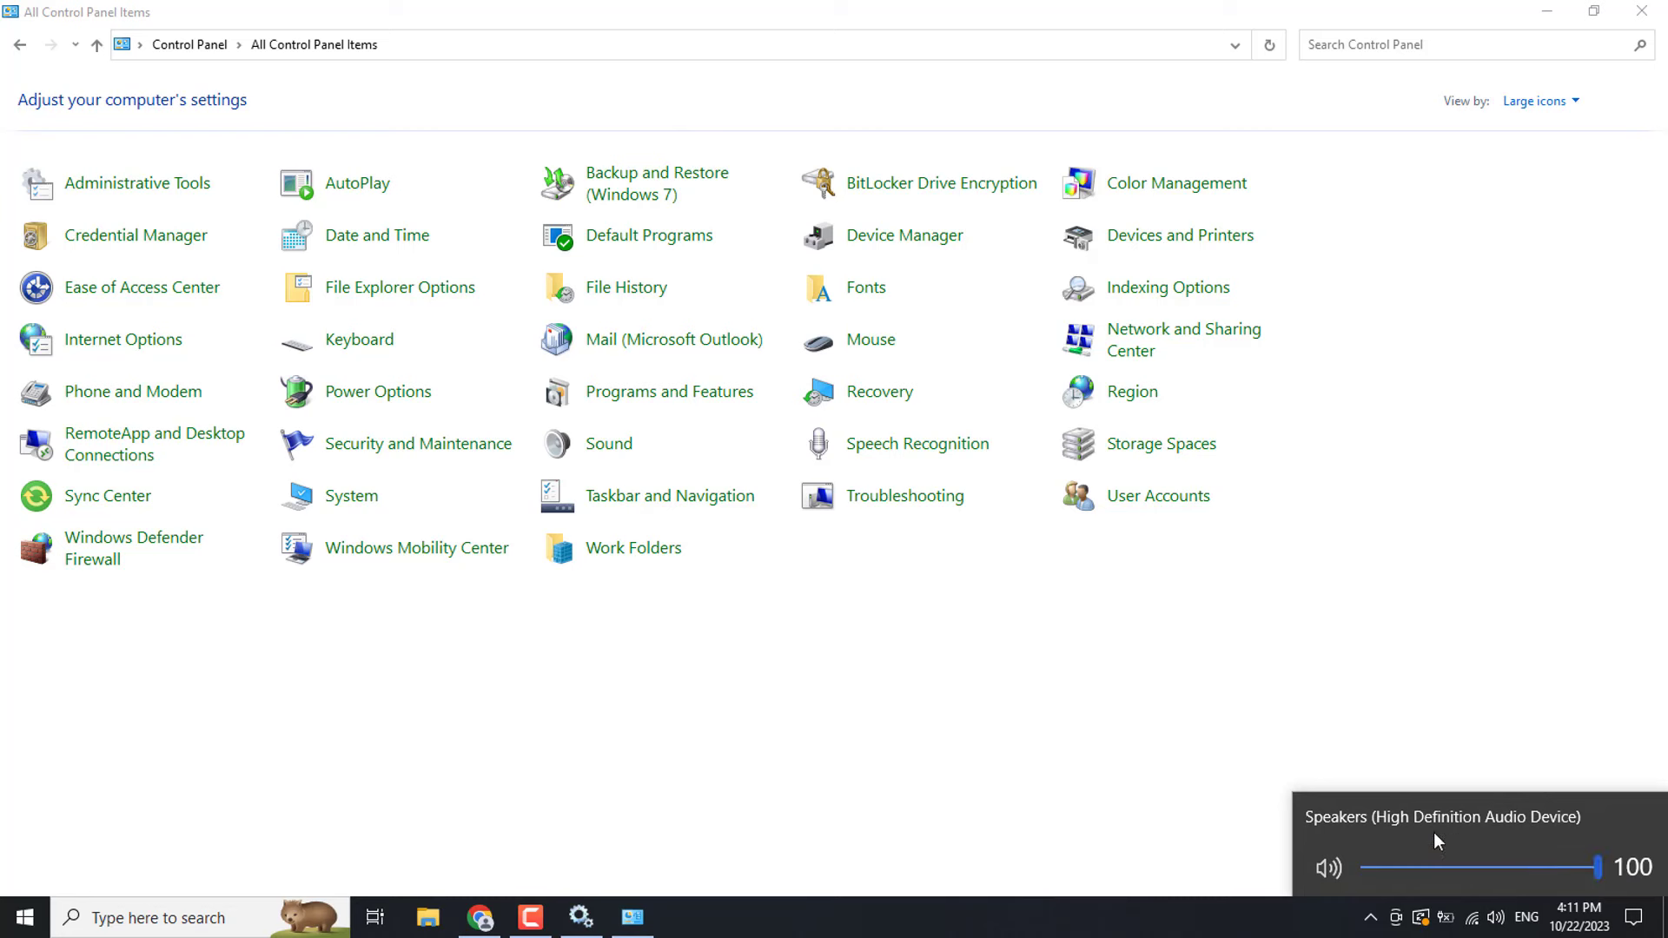
{"action": "left_click", "coordinate": [1360, 707]}
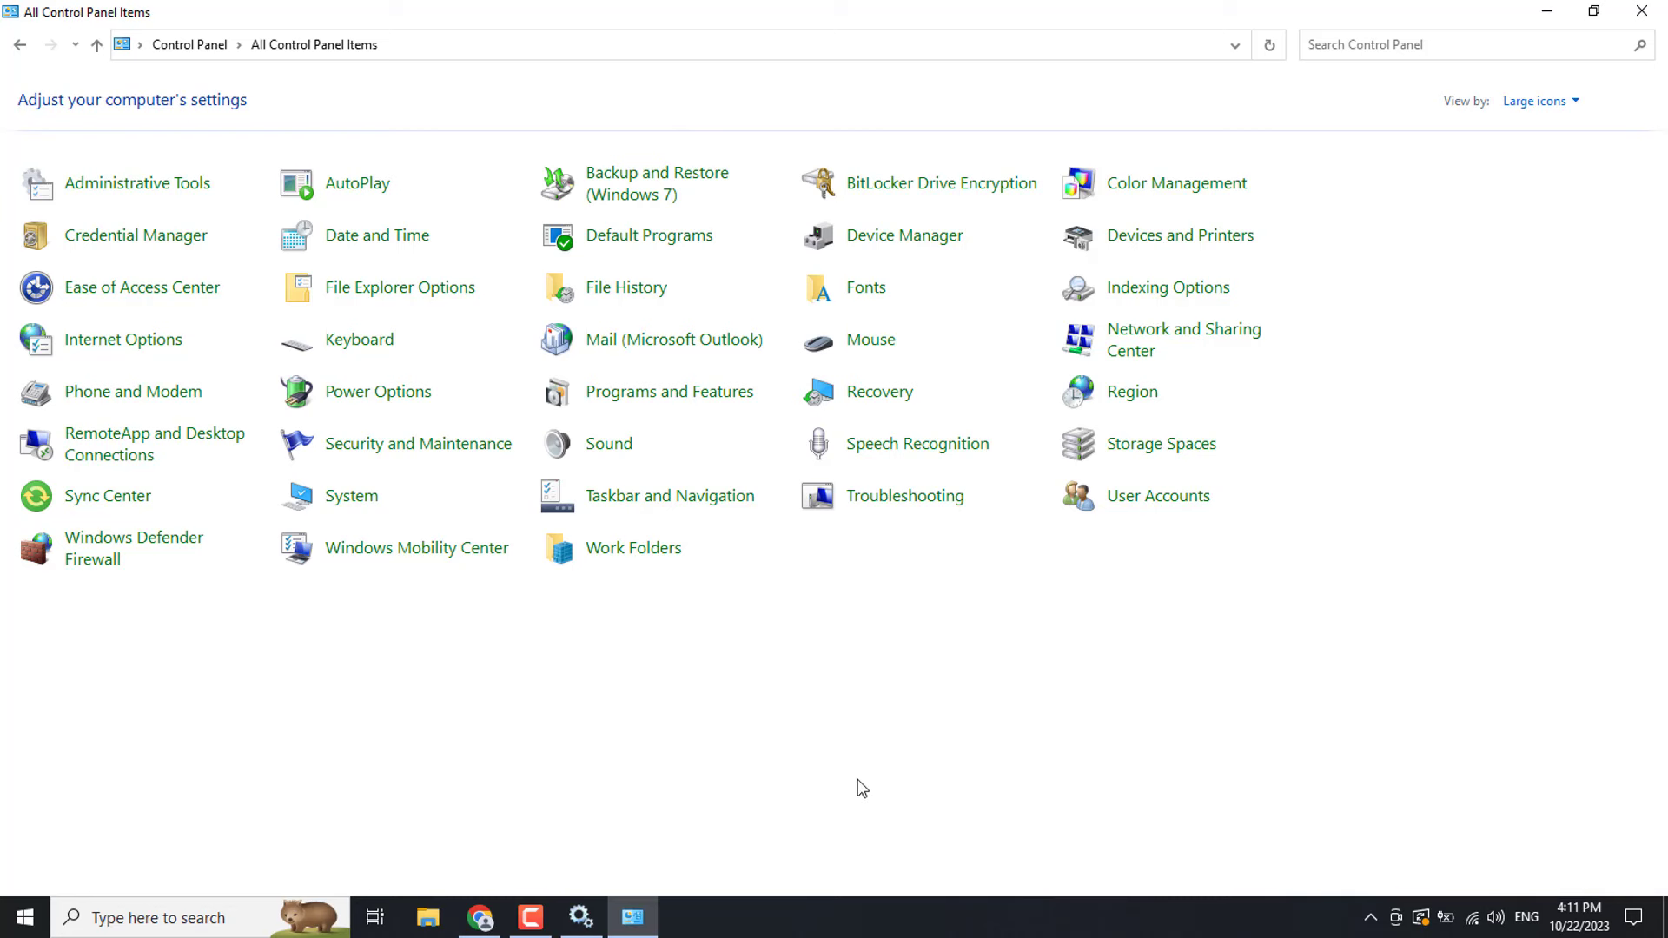
{"action": "left_click", "coordinate": [1551, 12]}
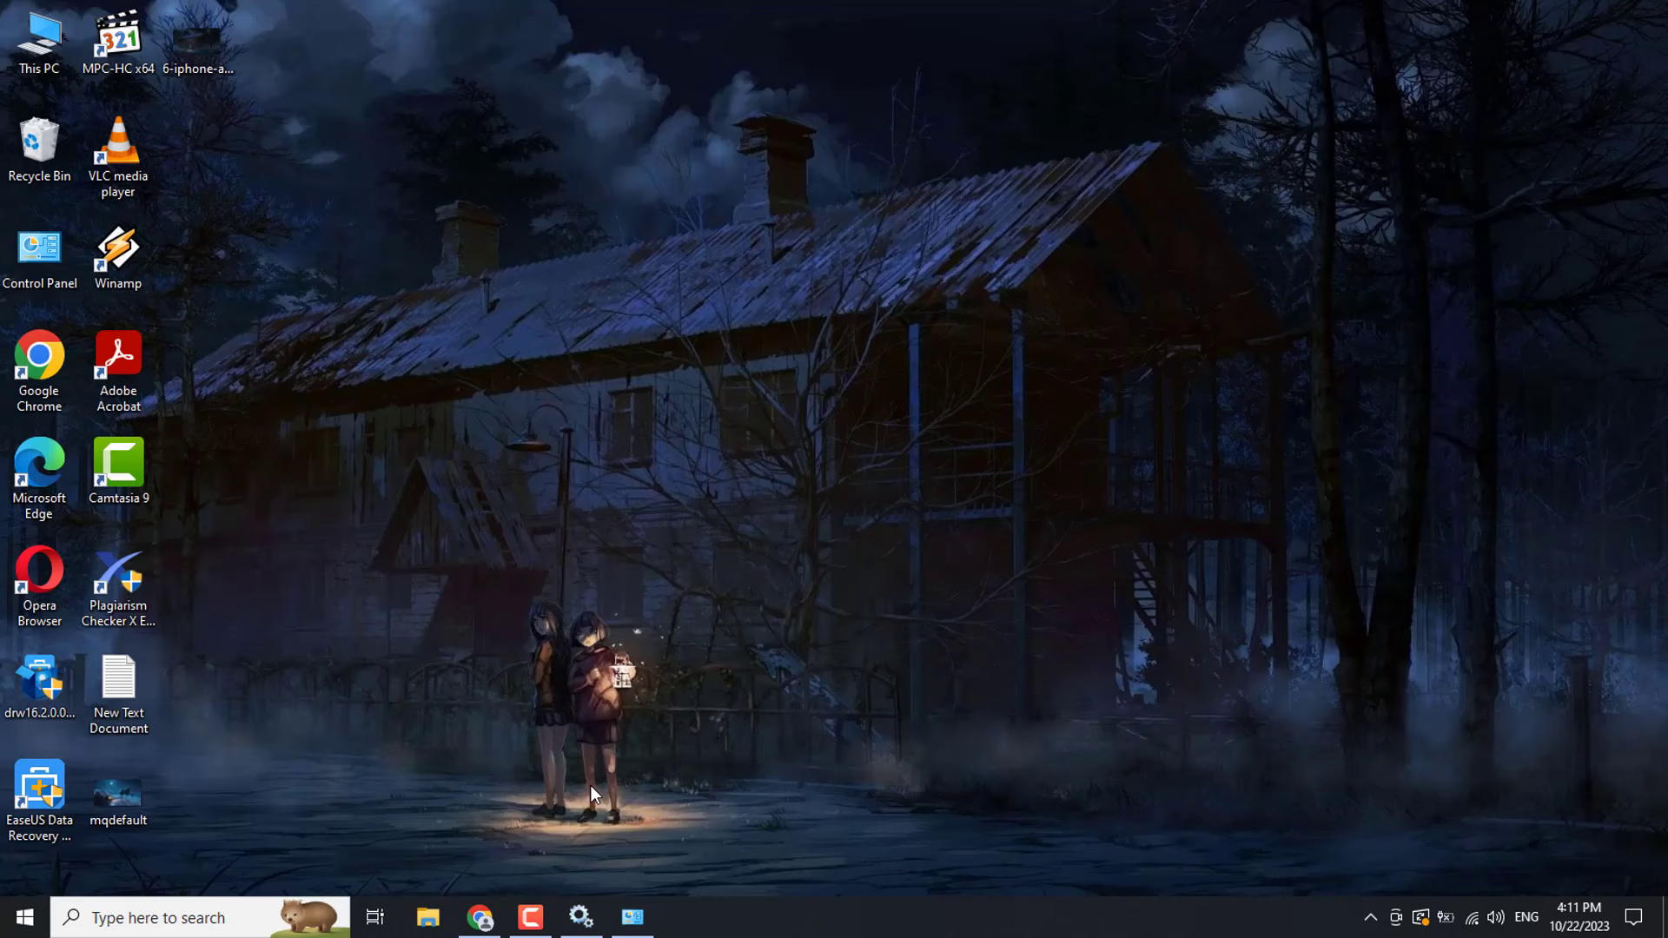
- Switch to Services, stop the Windows Audio service and start it again, and close the Services and Control Panel windows
{"action": "left_click", "coordinate": [581, 916]}
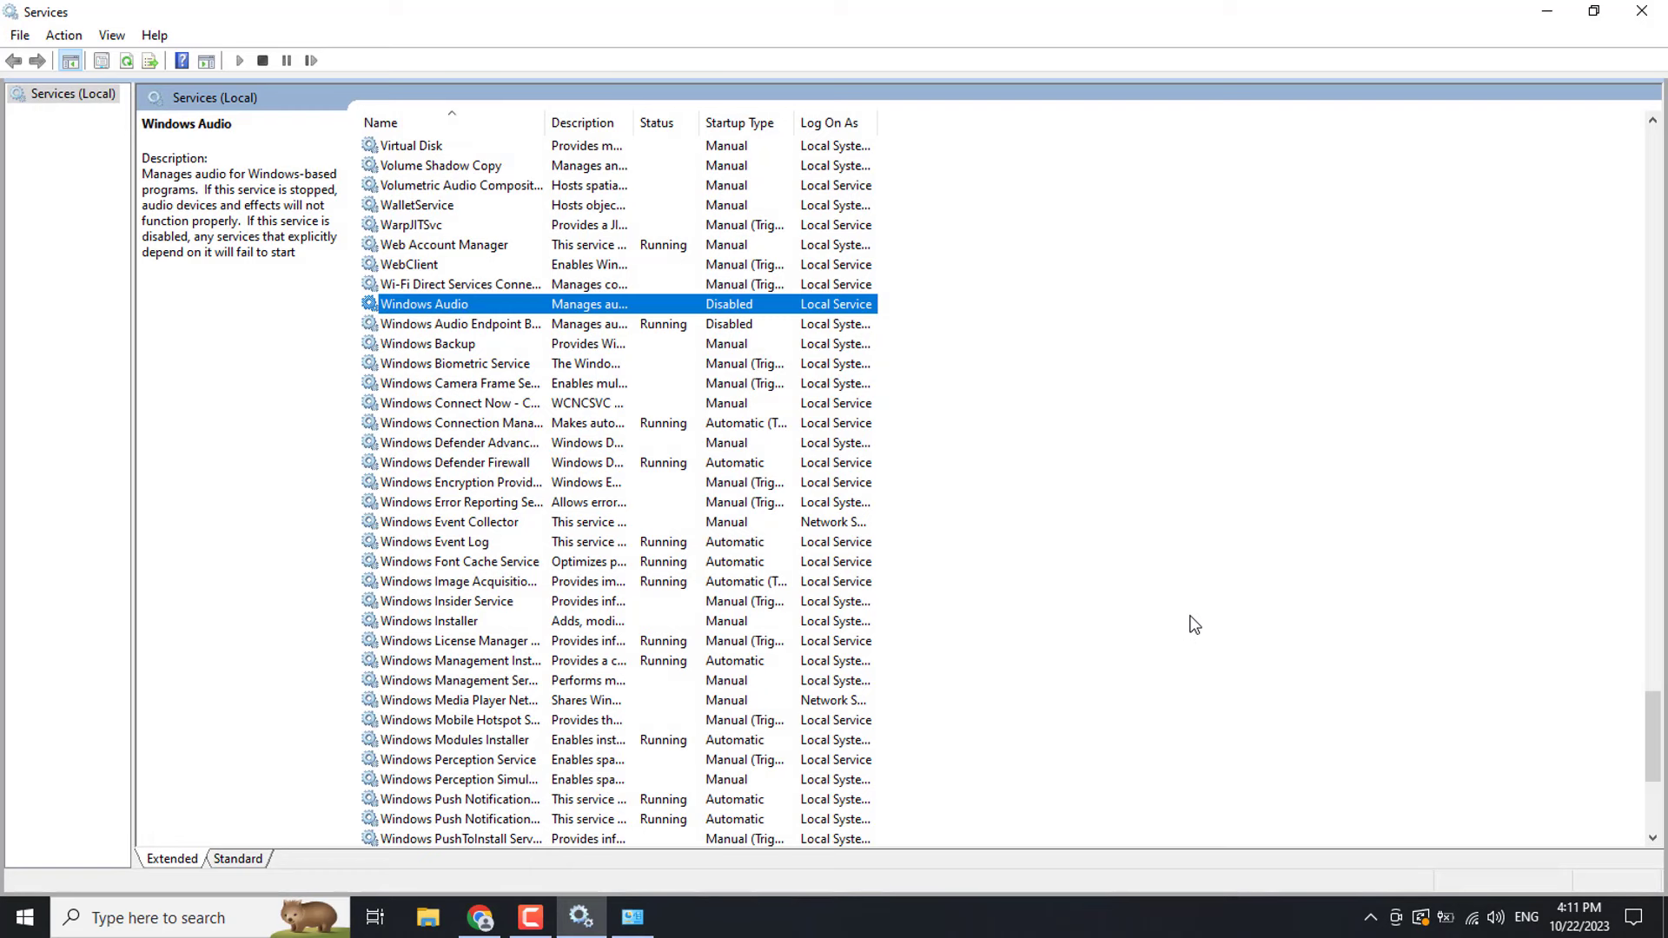
{"action": "right_click", "coordinate": [521, 309]}
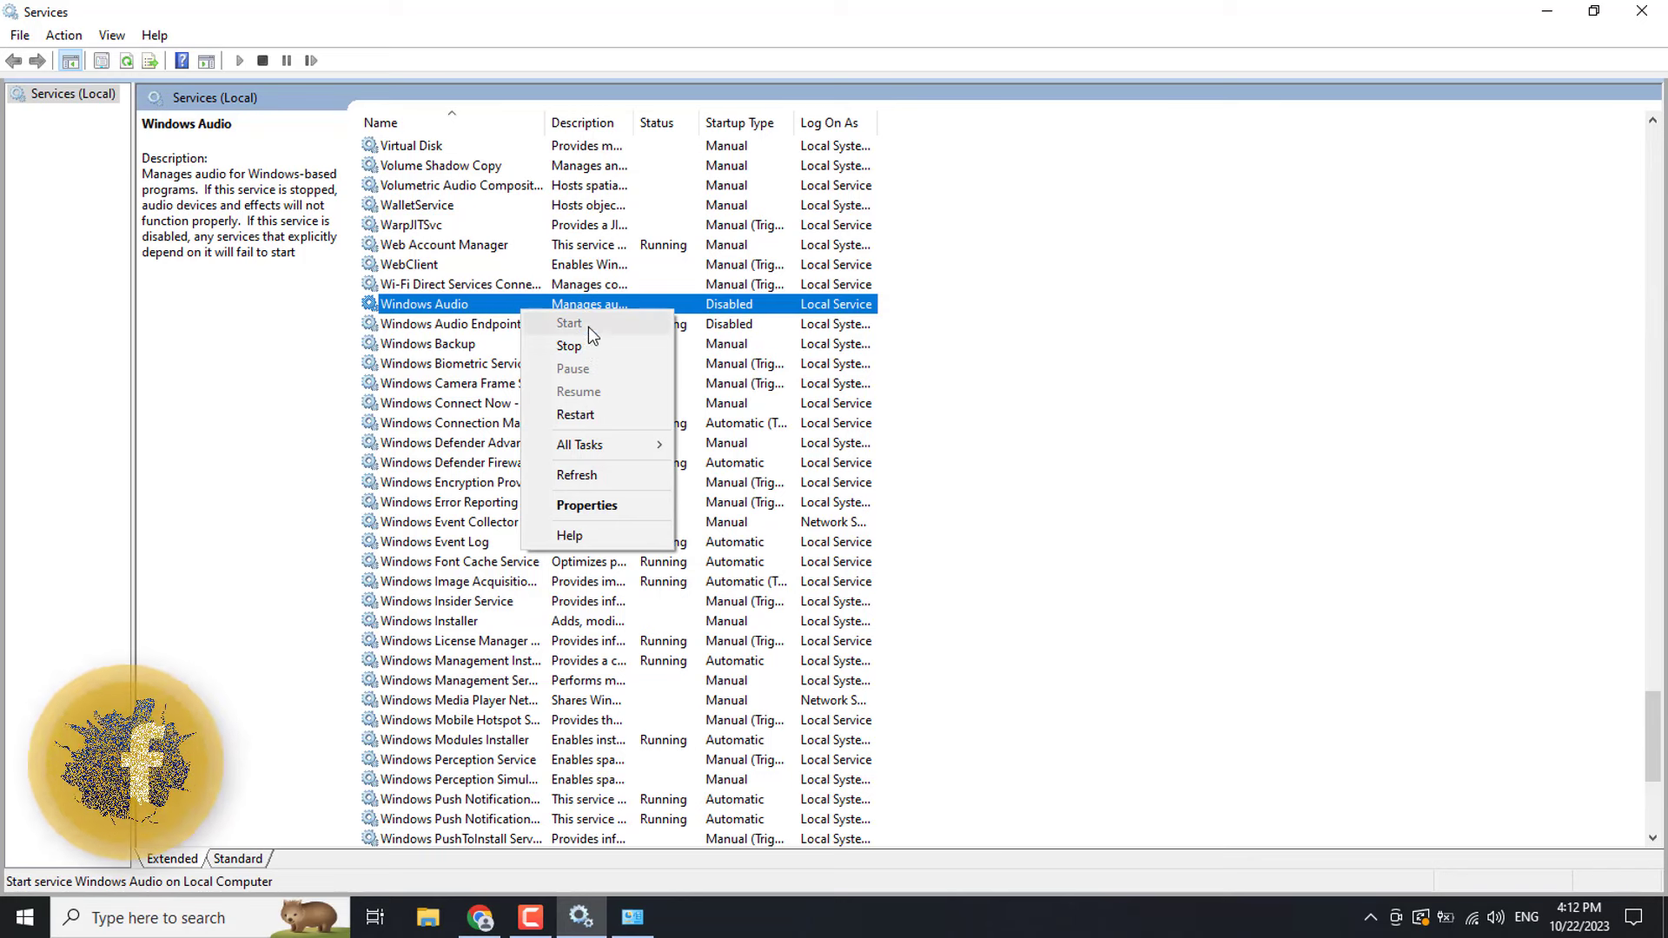
{"action": "left_click", "coordinate": [580, 351]}
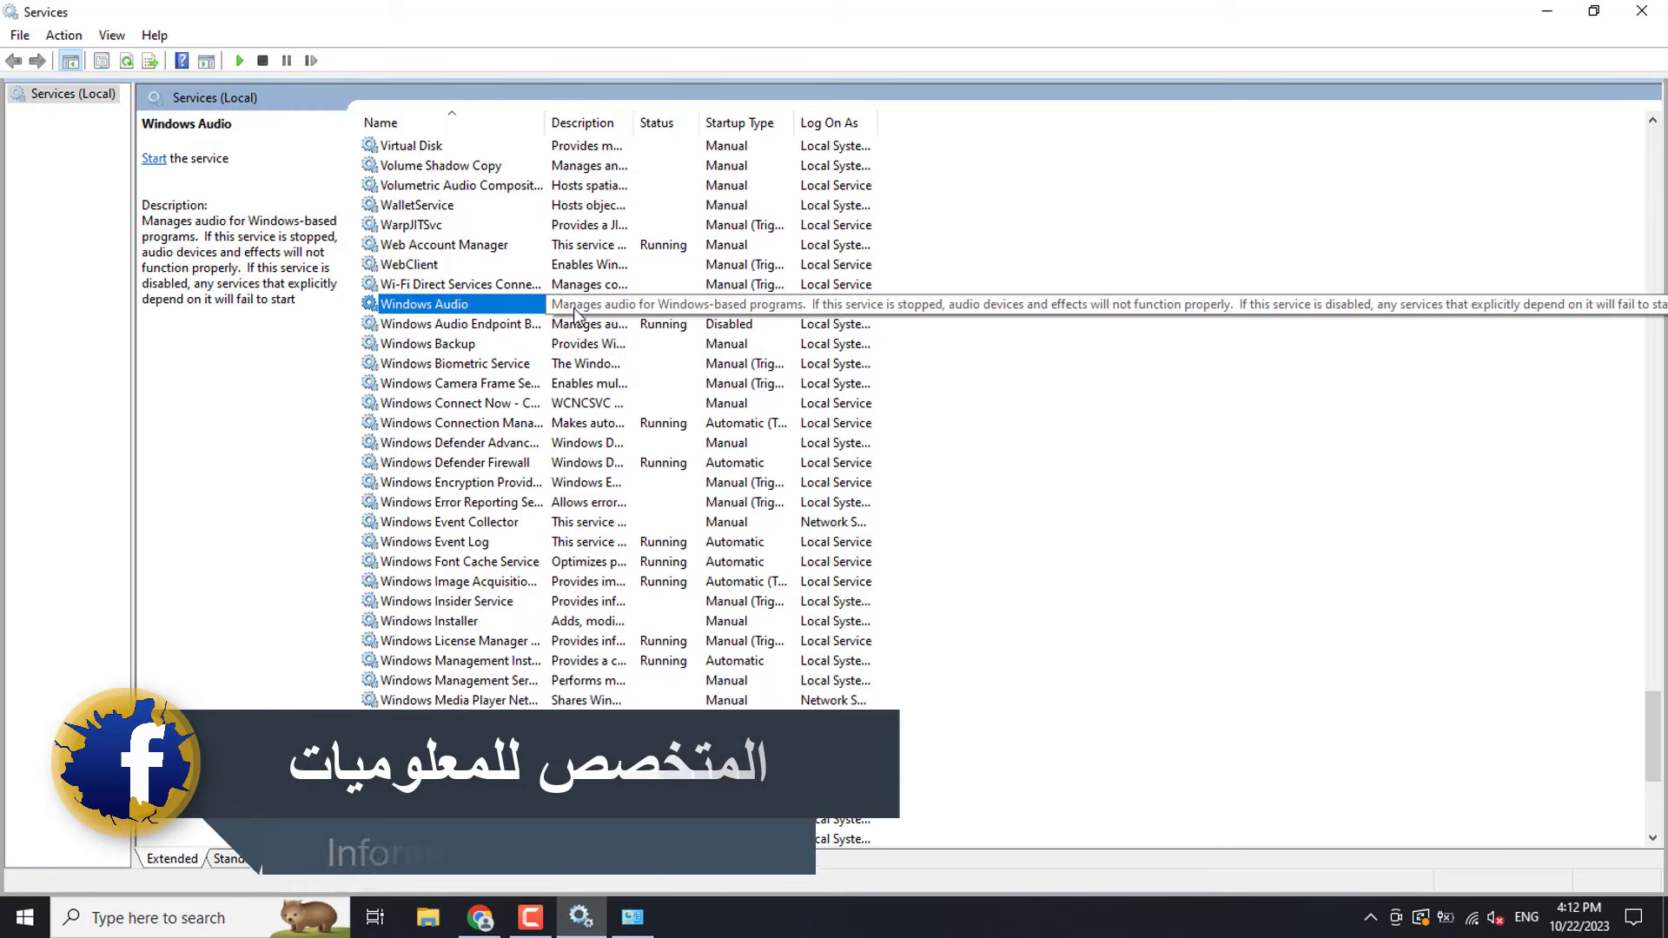
{"action": "right_click", "coordinate": [574, 307]}
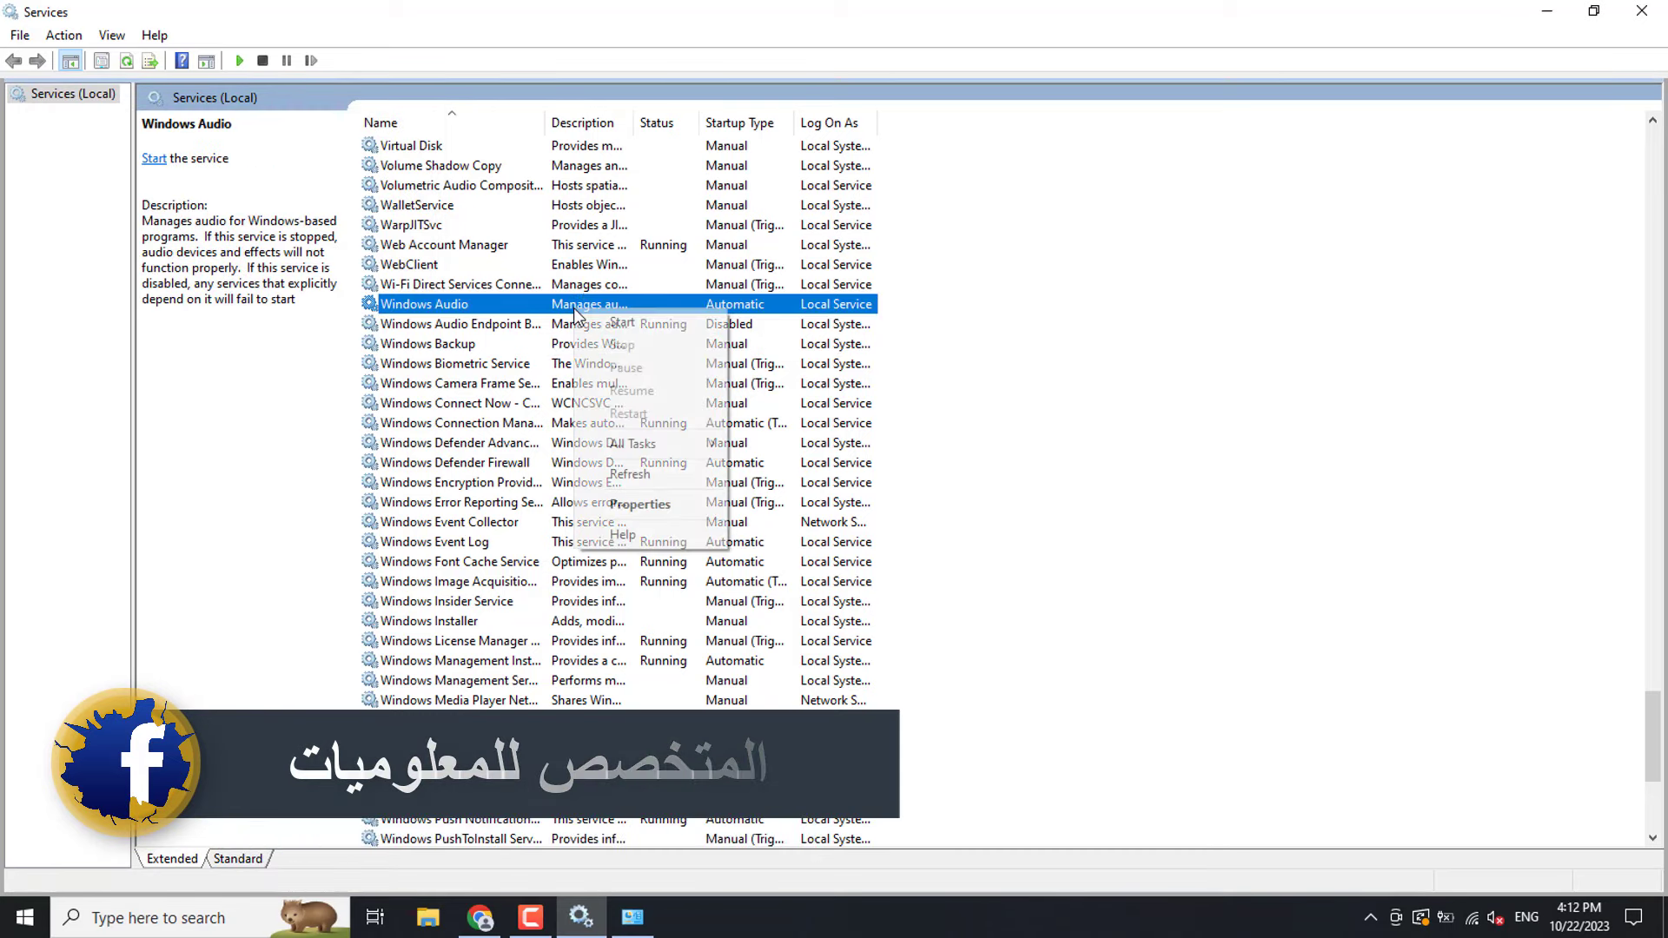
{"action": "left_click", "coordinate": [622, 322]}
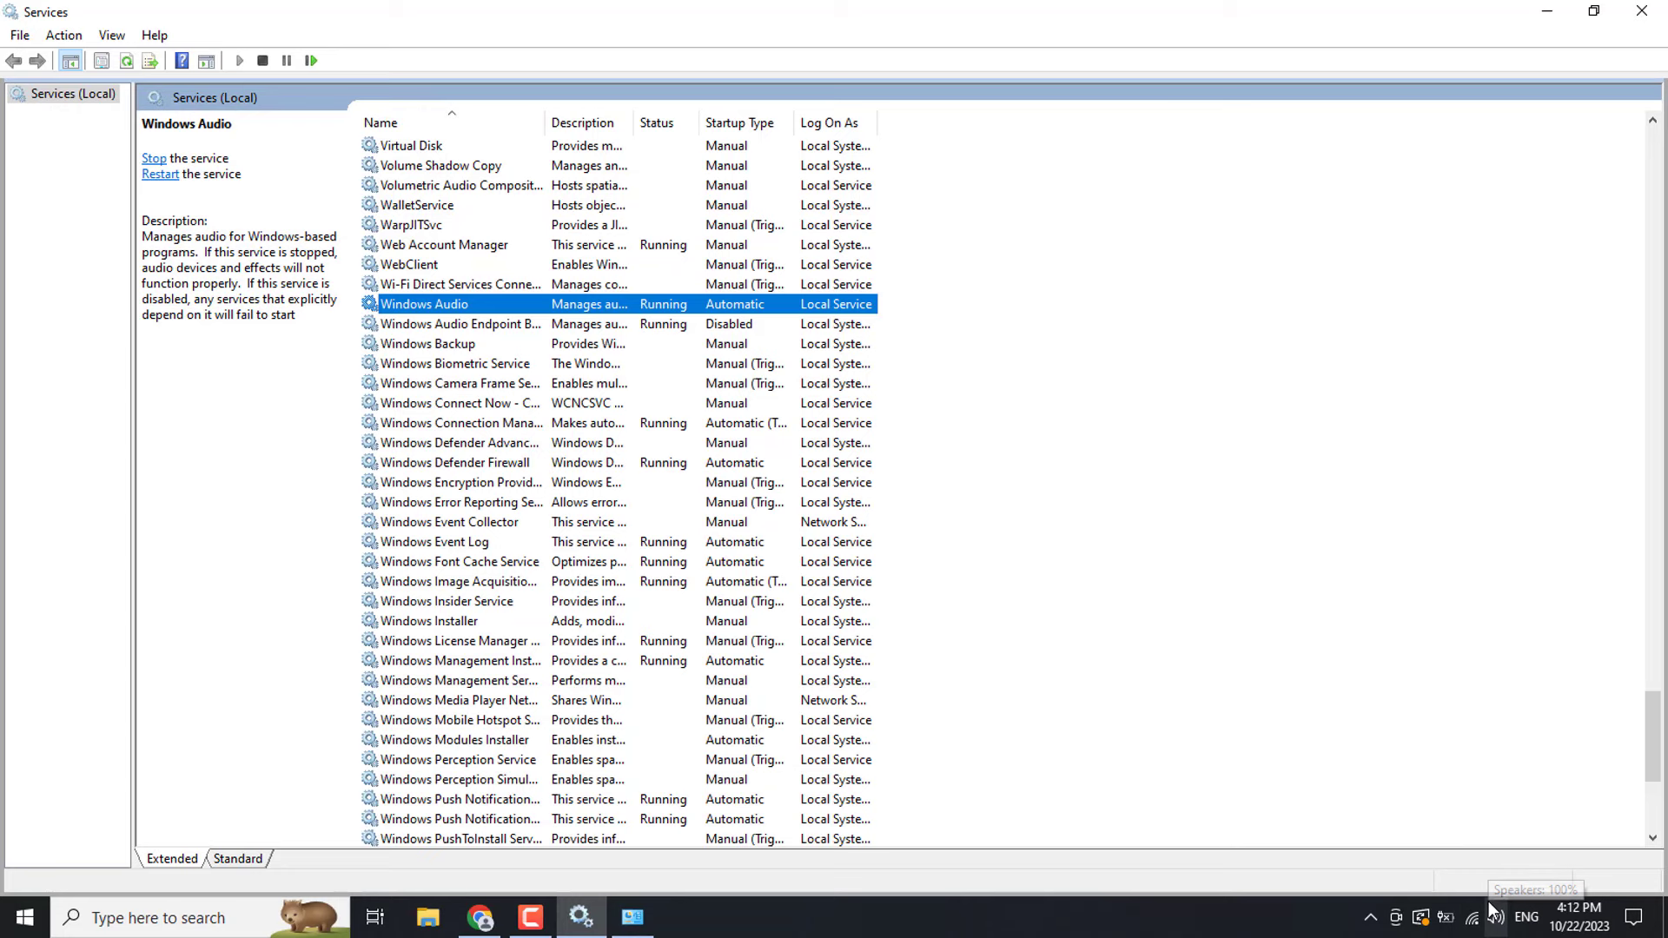
{"action": "key", "text": "alt+F4"}
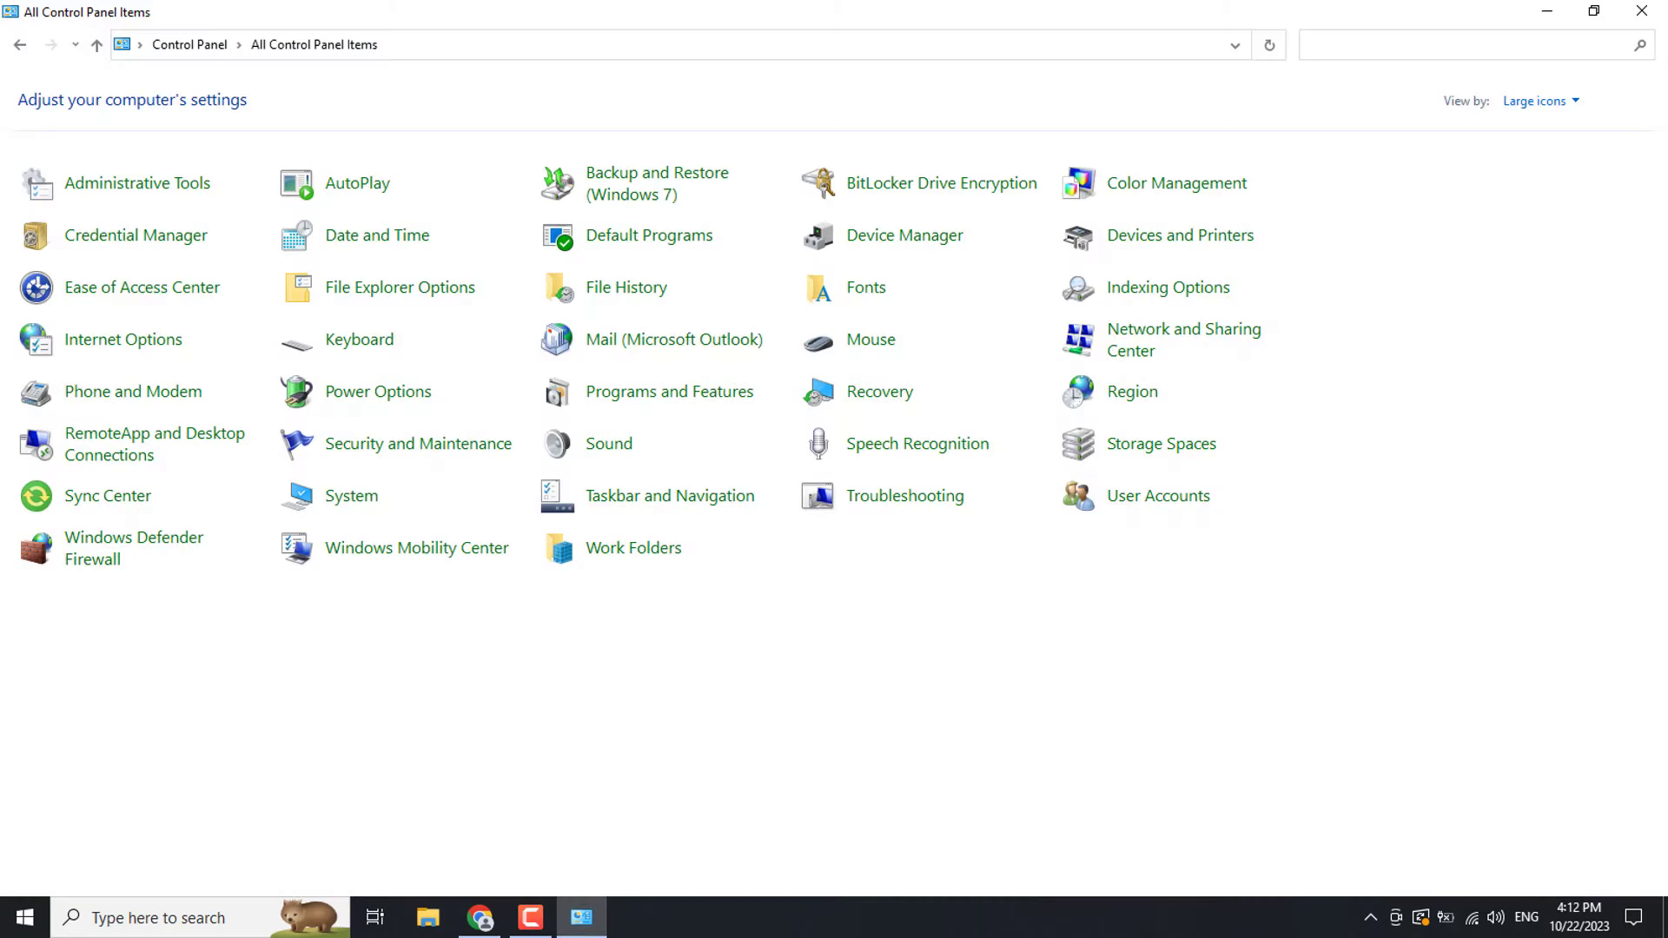
{"action": "left_click", "coordinate": [1663, 11]}
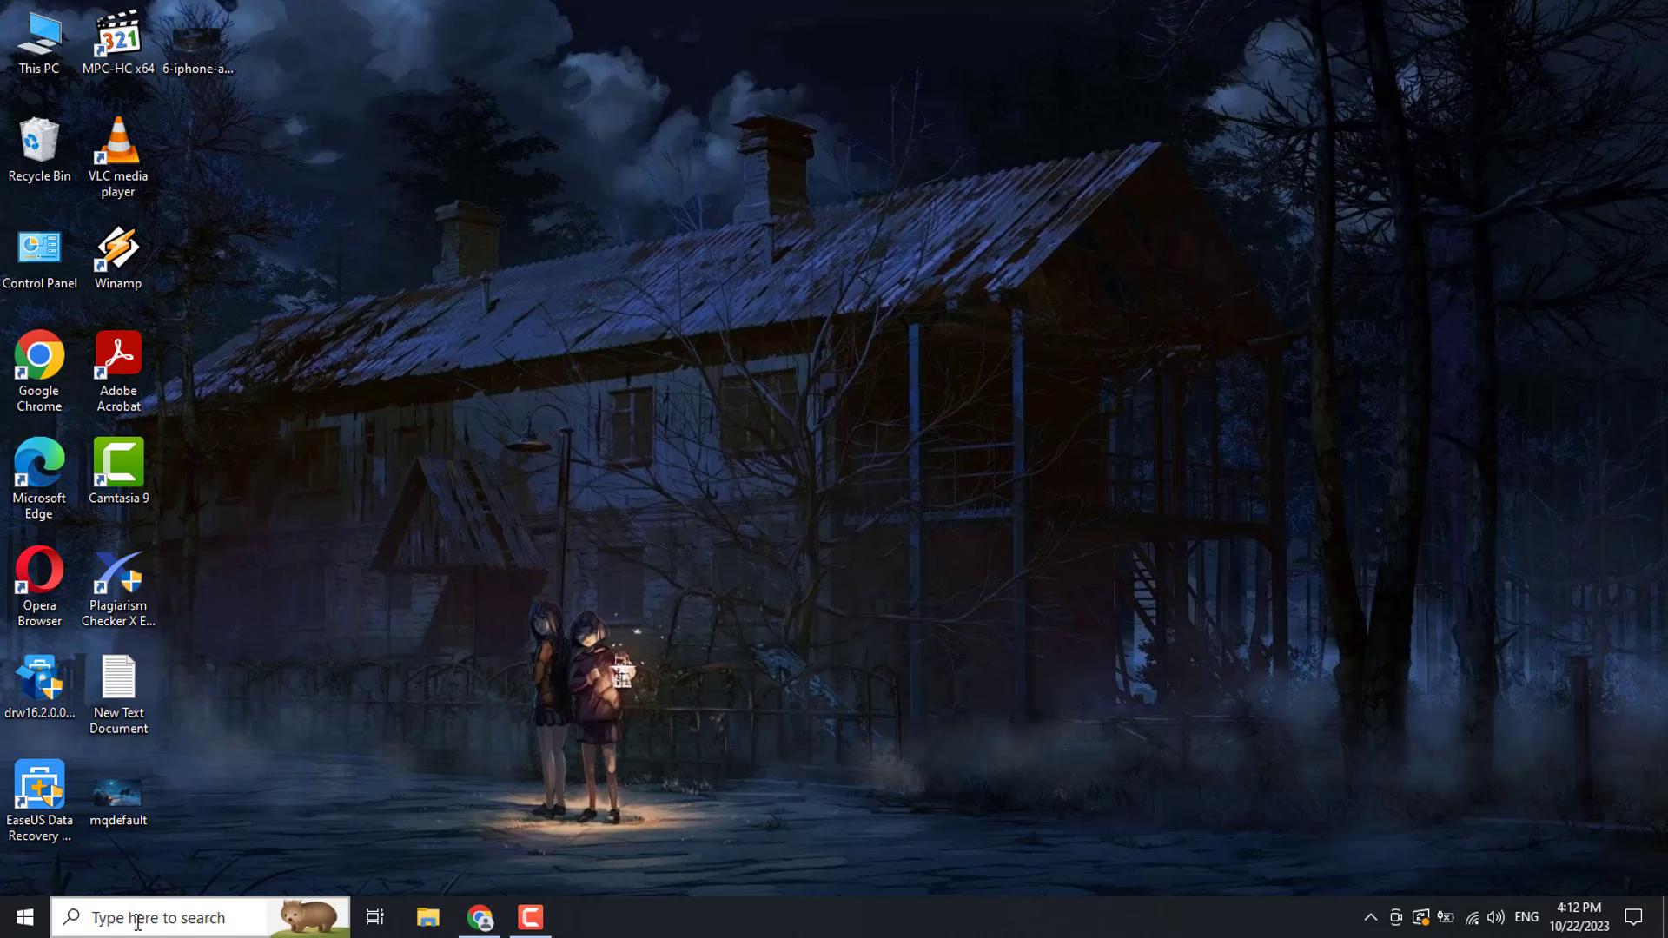
- Launch msconfig through the Run dialog to open System Configuration
{"action": "key", "text": "super+r"}
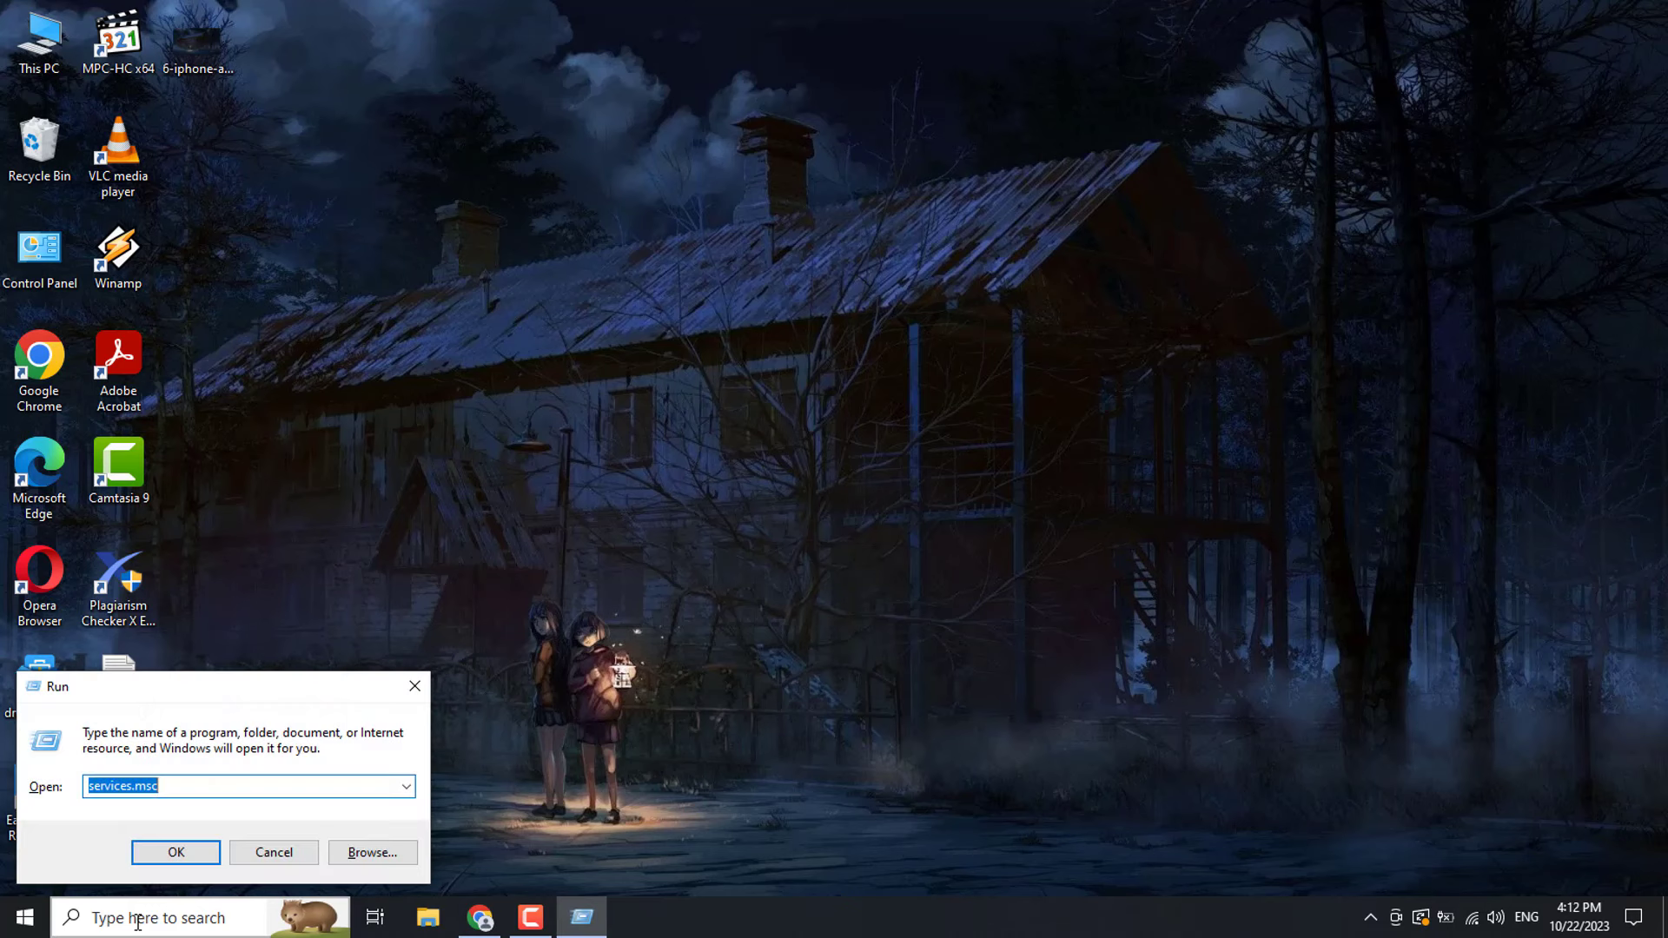
{"action": "type", "text": "m"}
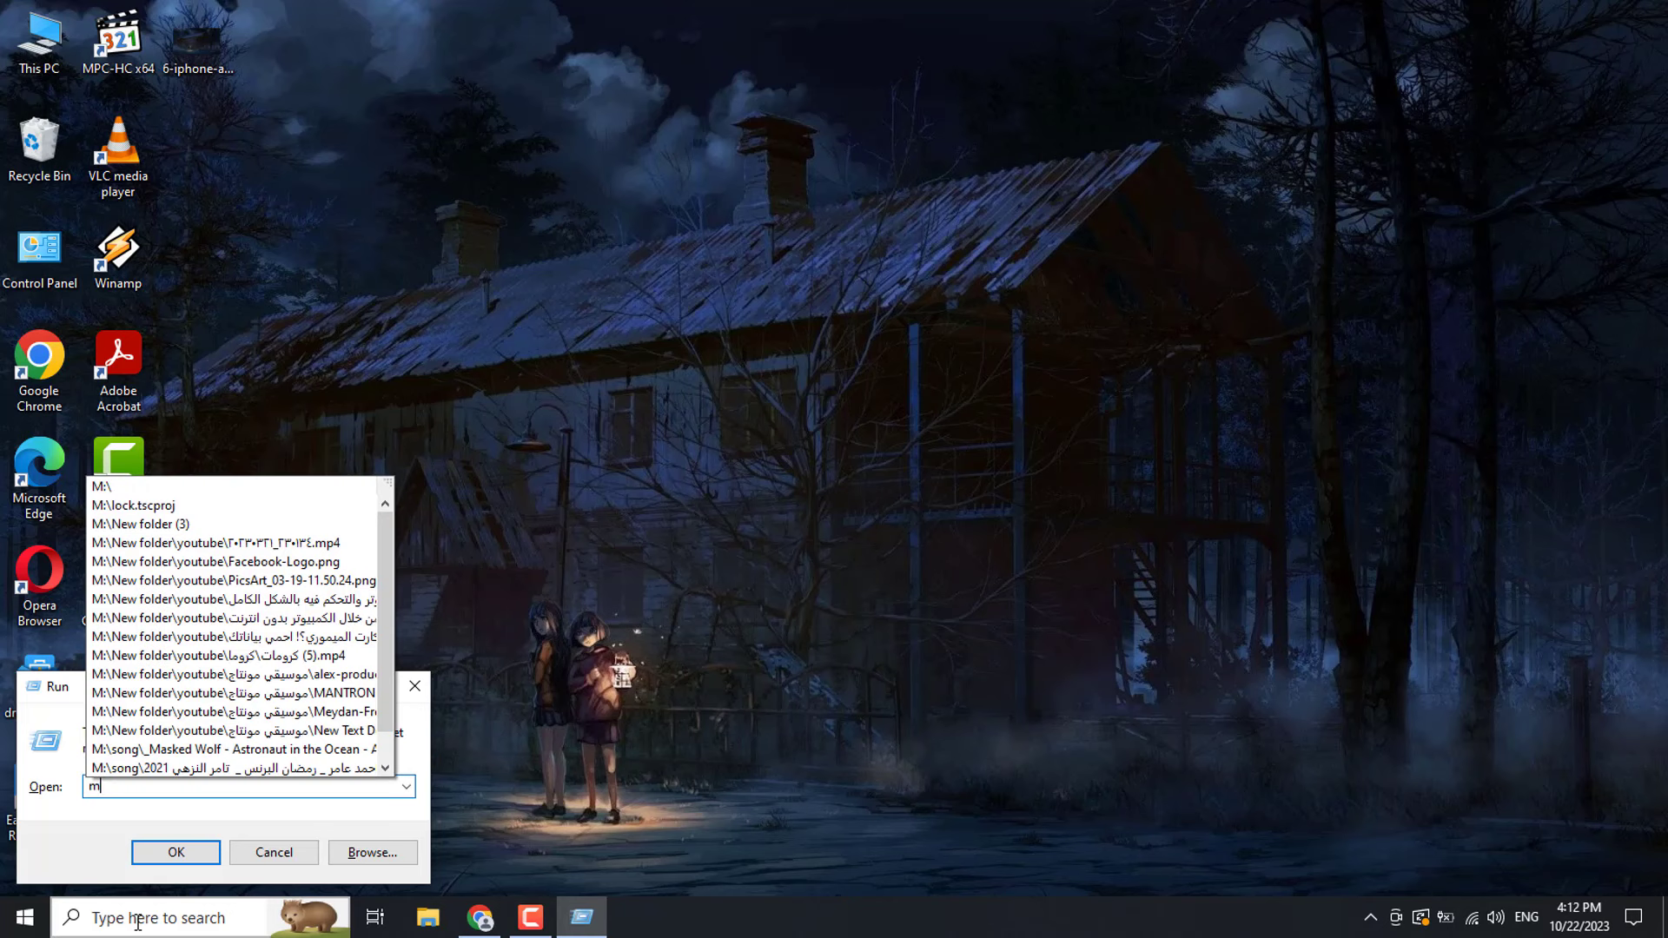
{"action": "type", "text": "s"}
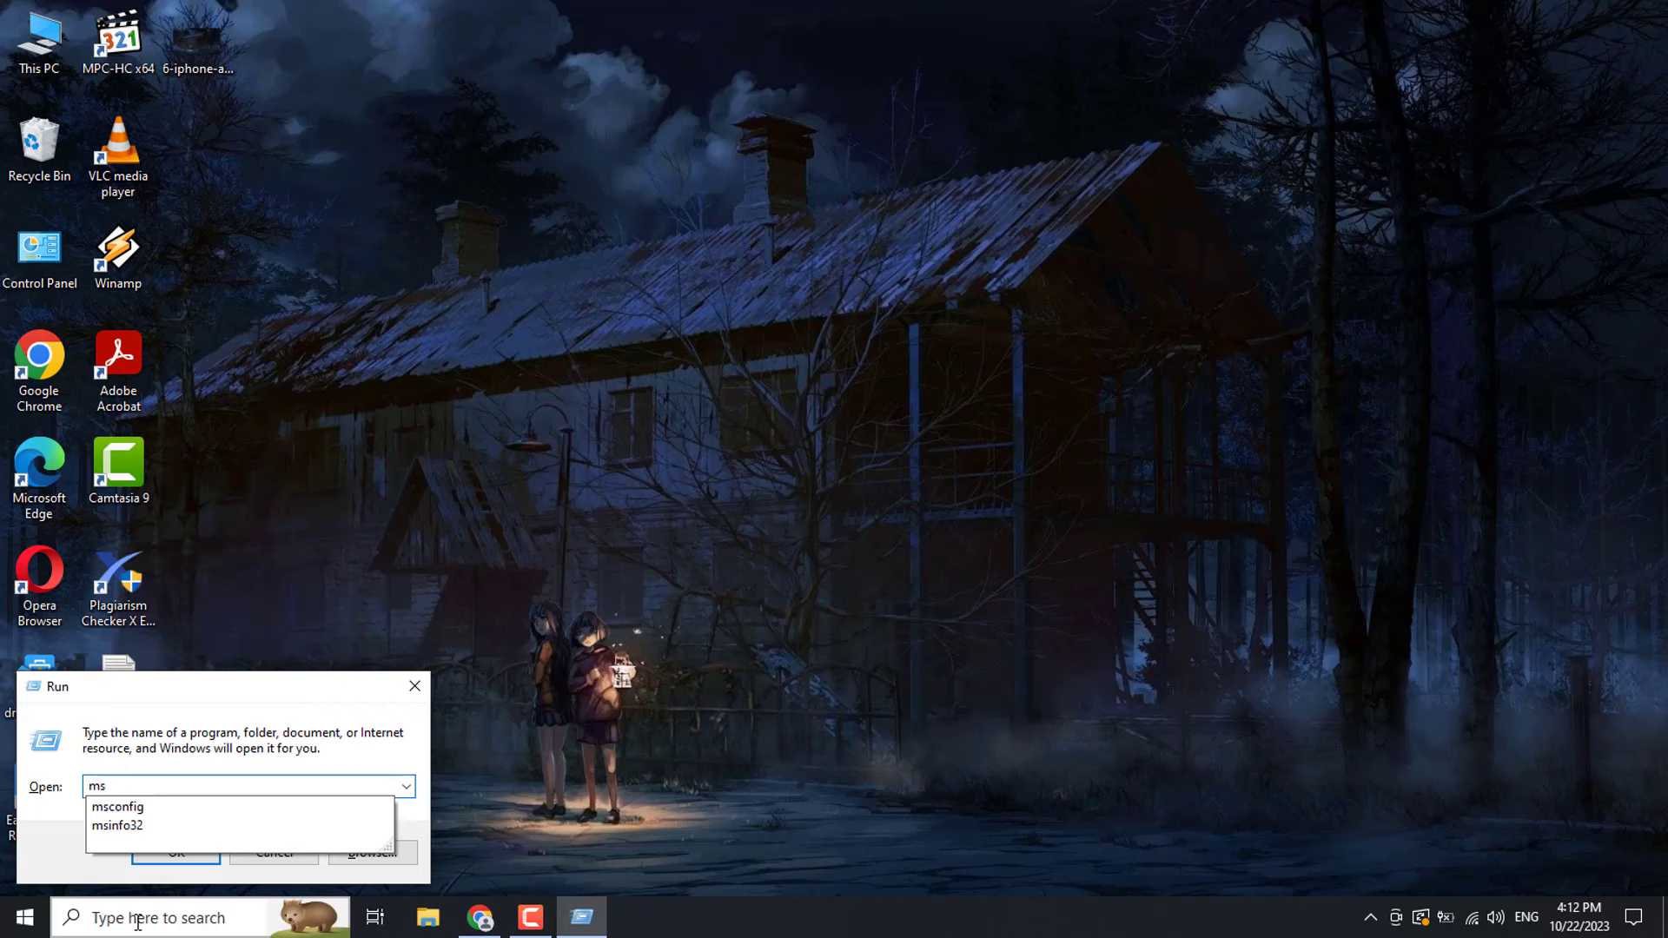
{"action": "left_click", "coordinate": [106, 810]}
{"action": "left_click", "coordinate": [165, 853]}
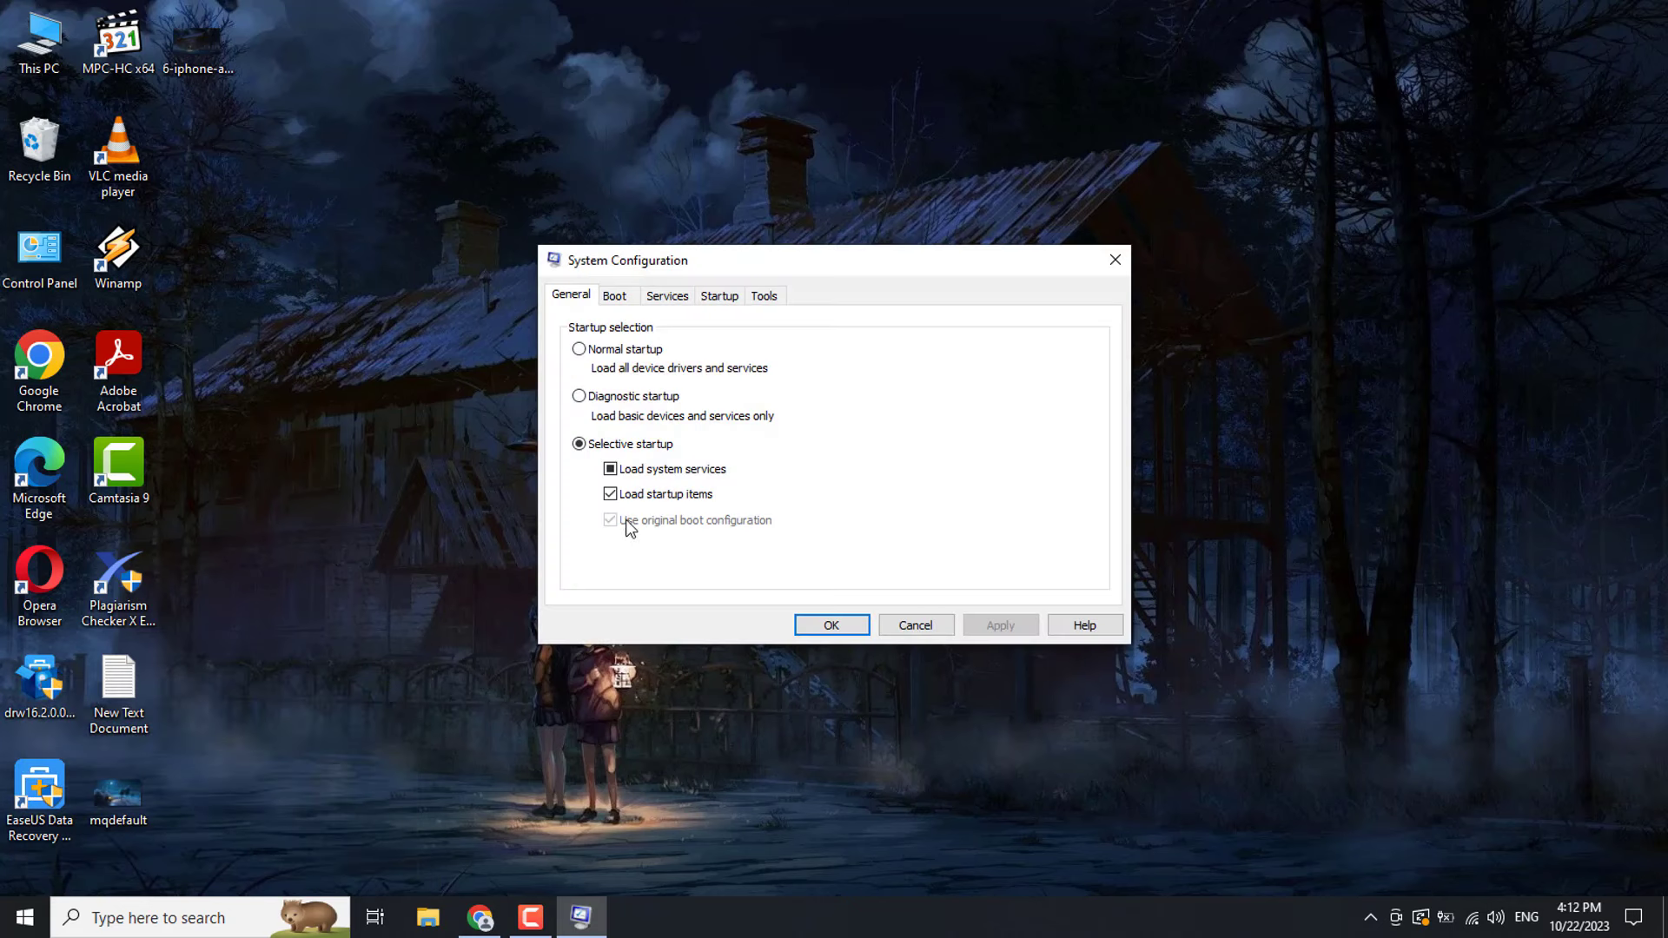
- Enable the Windows Audio Endpoint Builder and Windows Audio services in System Configuration, apply the change and exit without restarting
{"action": "left_click", "coordinate": [671, 299]}
{"action": "scroll", "coordinate": [712, 439], "scroll_direction": "down", "scroll_amount": 1}
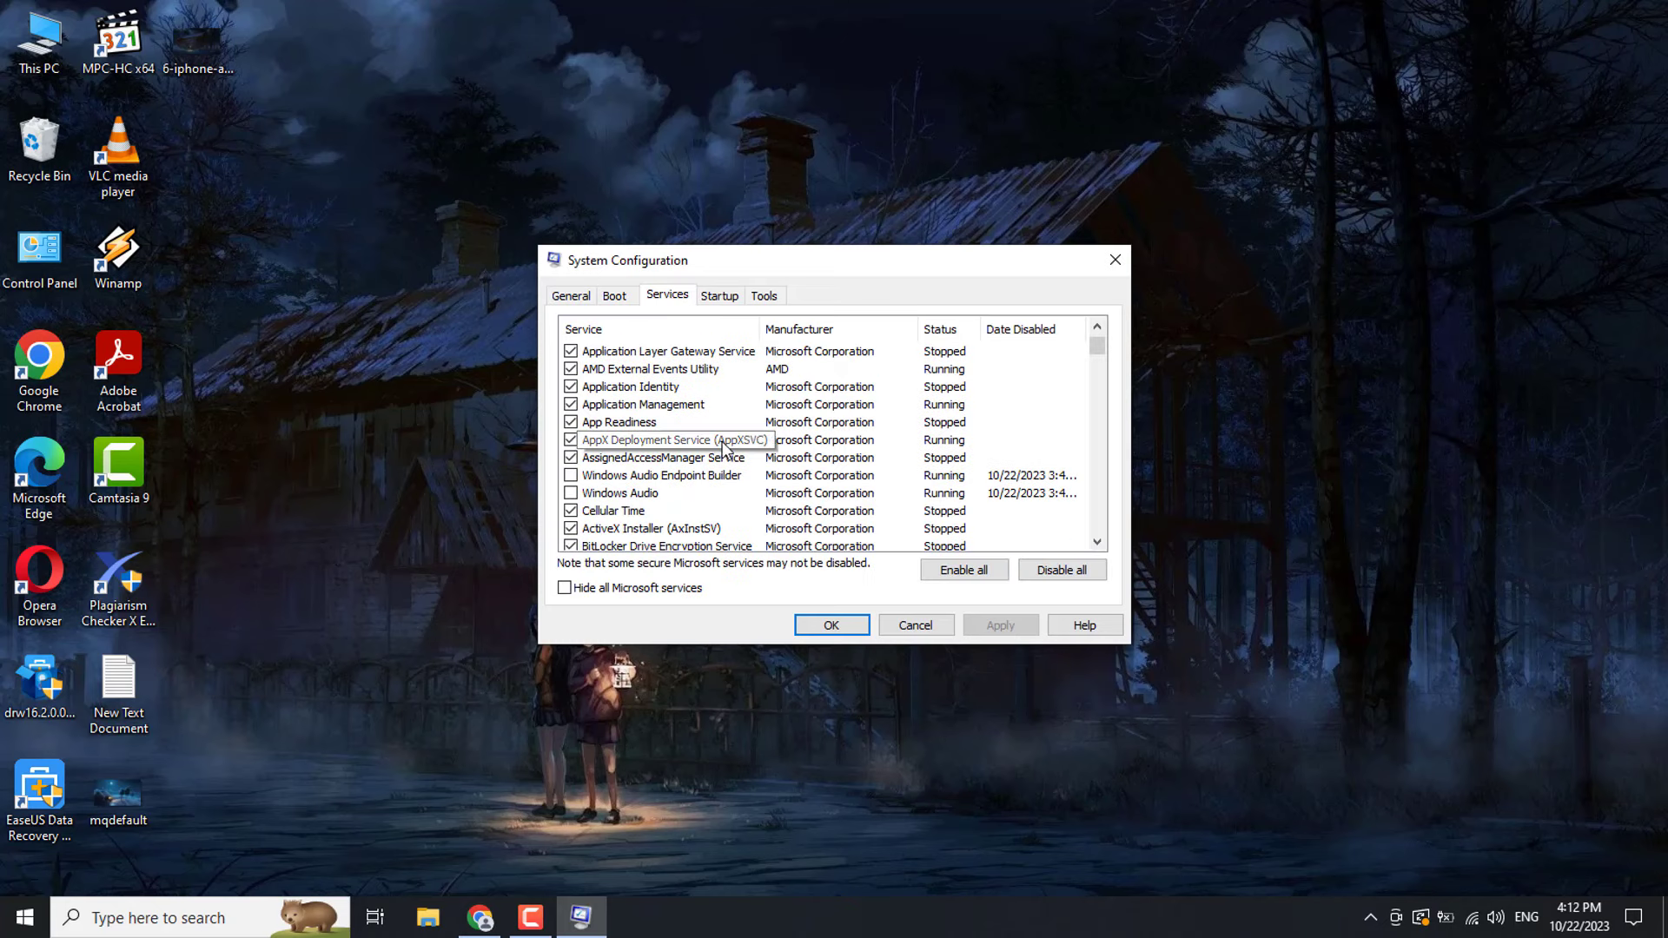
{"action": "left_click", "coordinate": [570, 477]}
{"action": "left_click", "coordinate": [571, 493]}
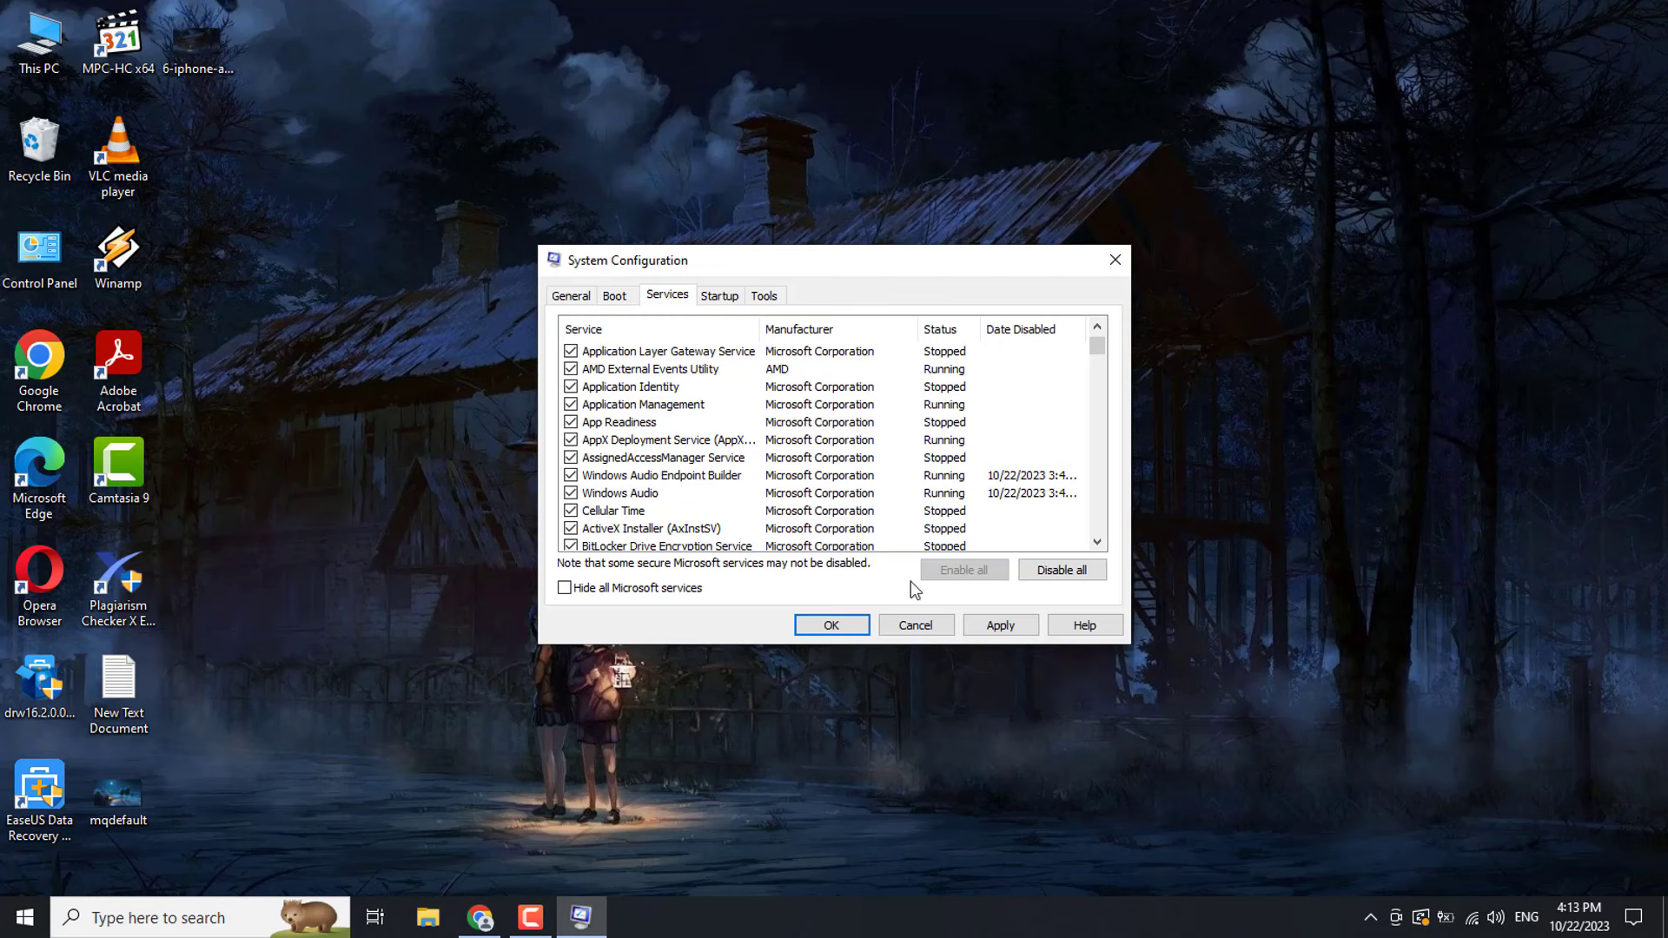
{"action": "left_click", "coordinate": [1000, 627]}
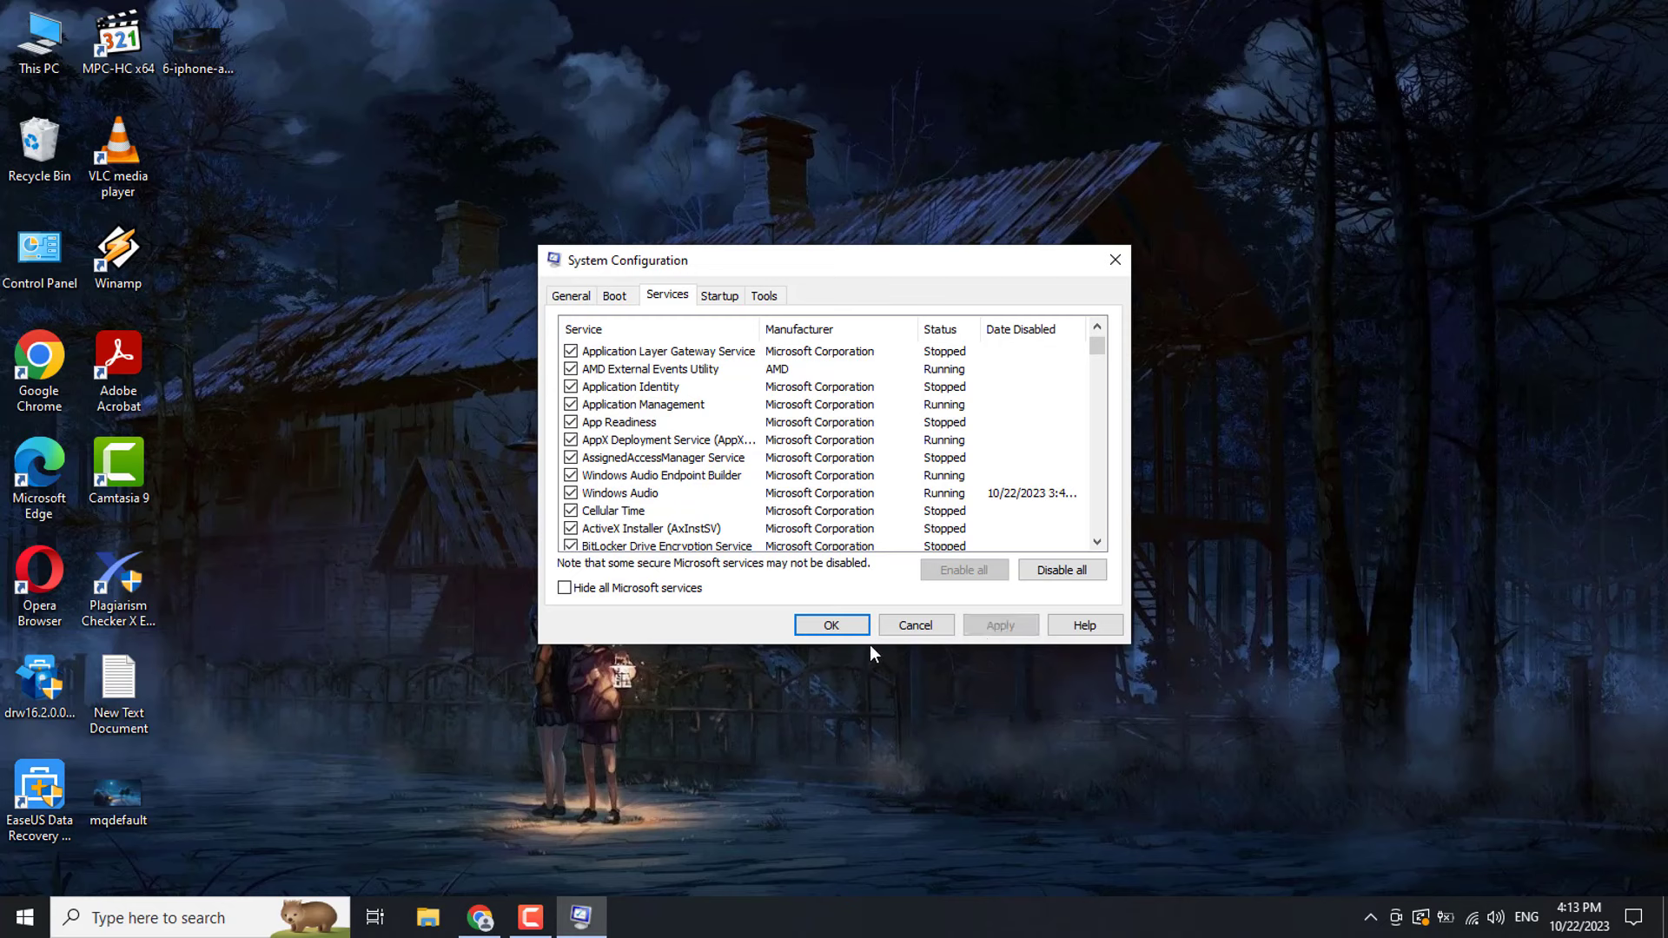
{"action": "left_click", "coordinate": [832, 625]}
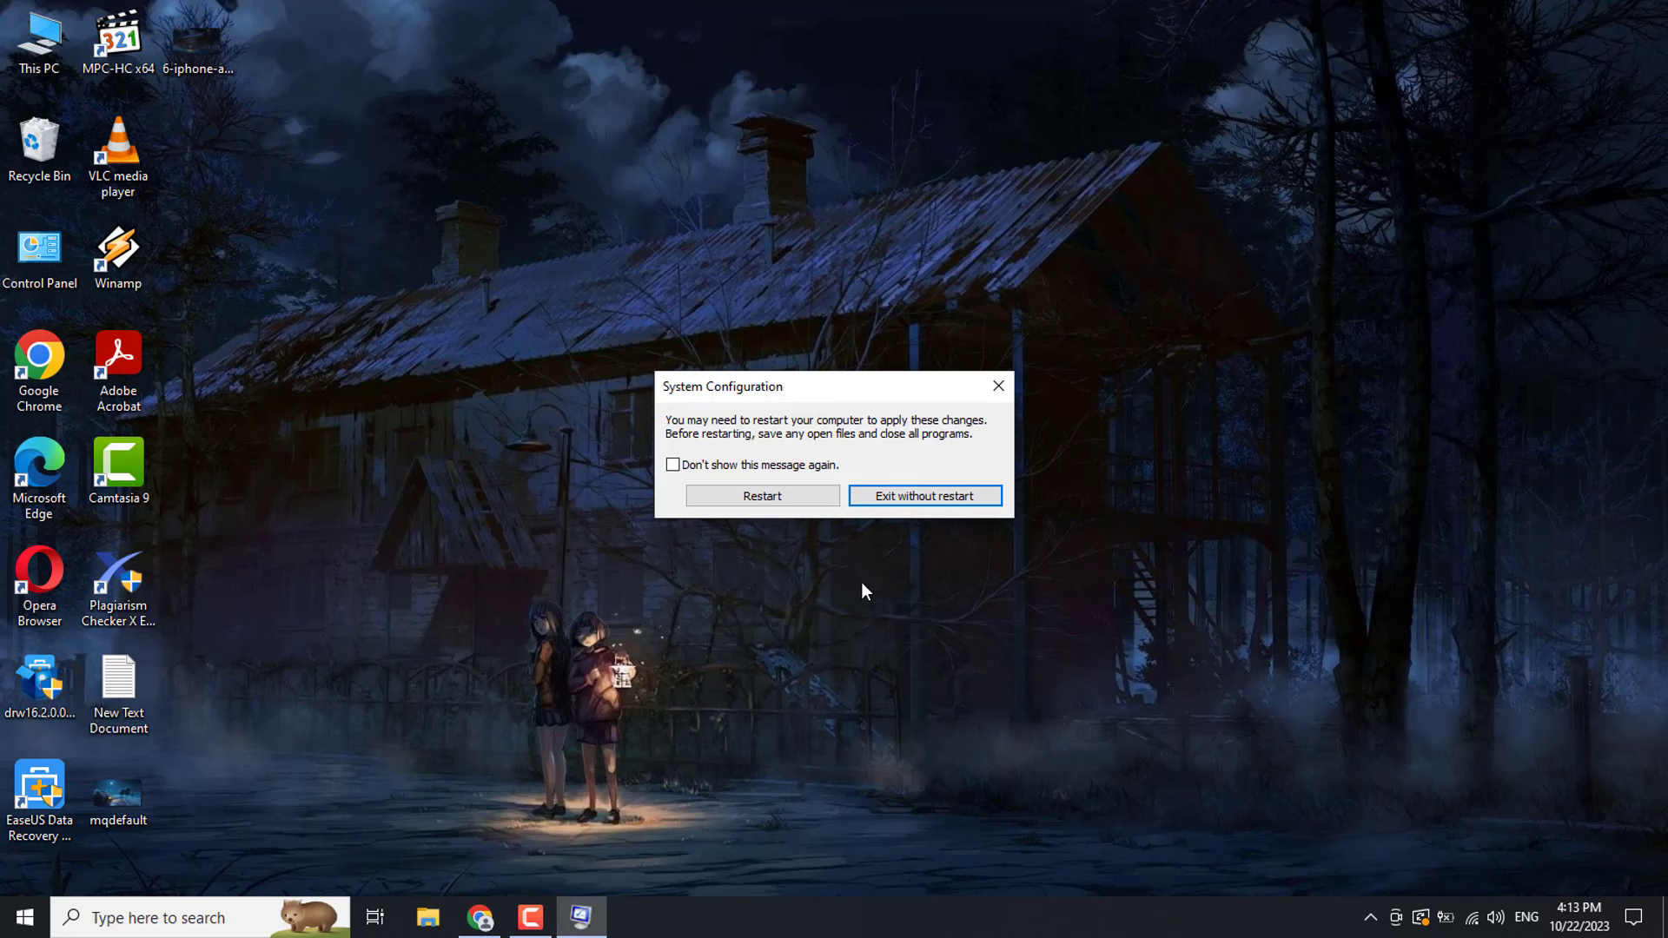
{"action": "left_click", "coordinate": [916, 498]}
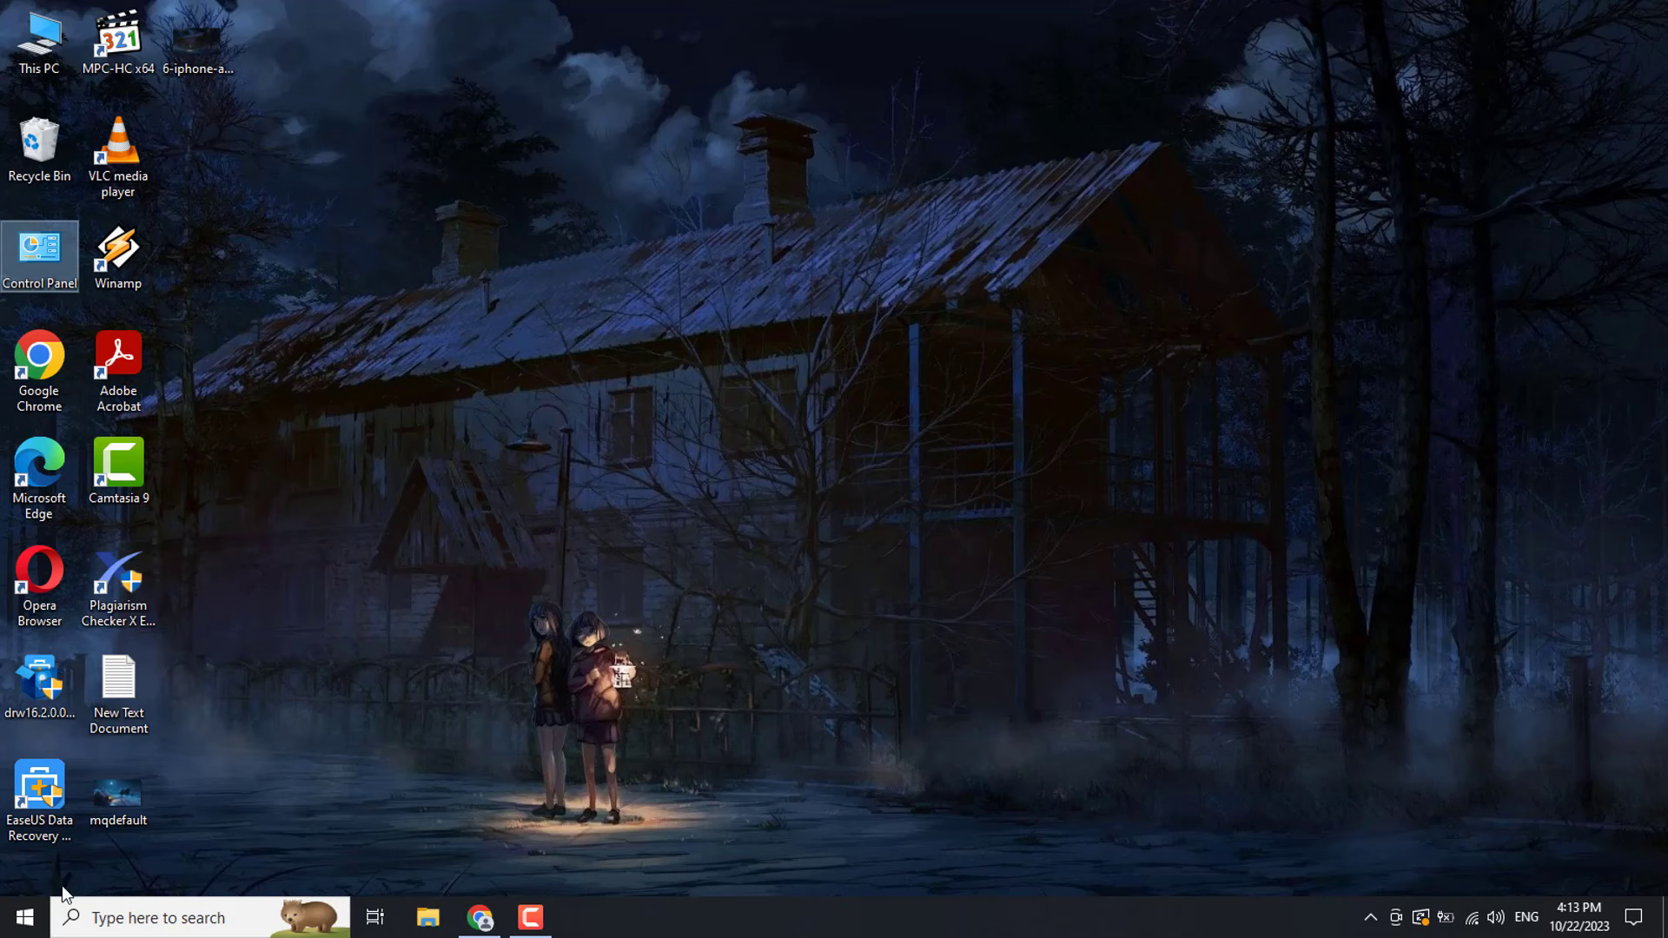
- Set the master volume to 100 in the Sound page of Windows system settings and close Settings
{"action": "left_click", "coordinate": [26, 926]}
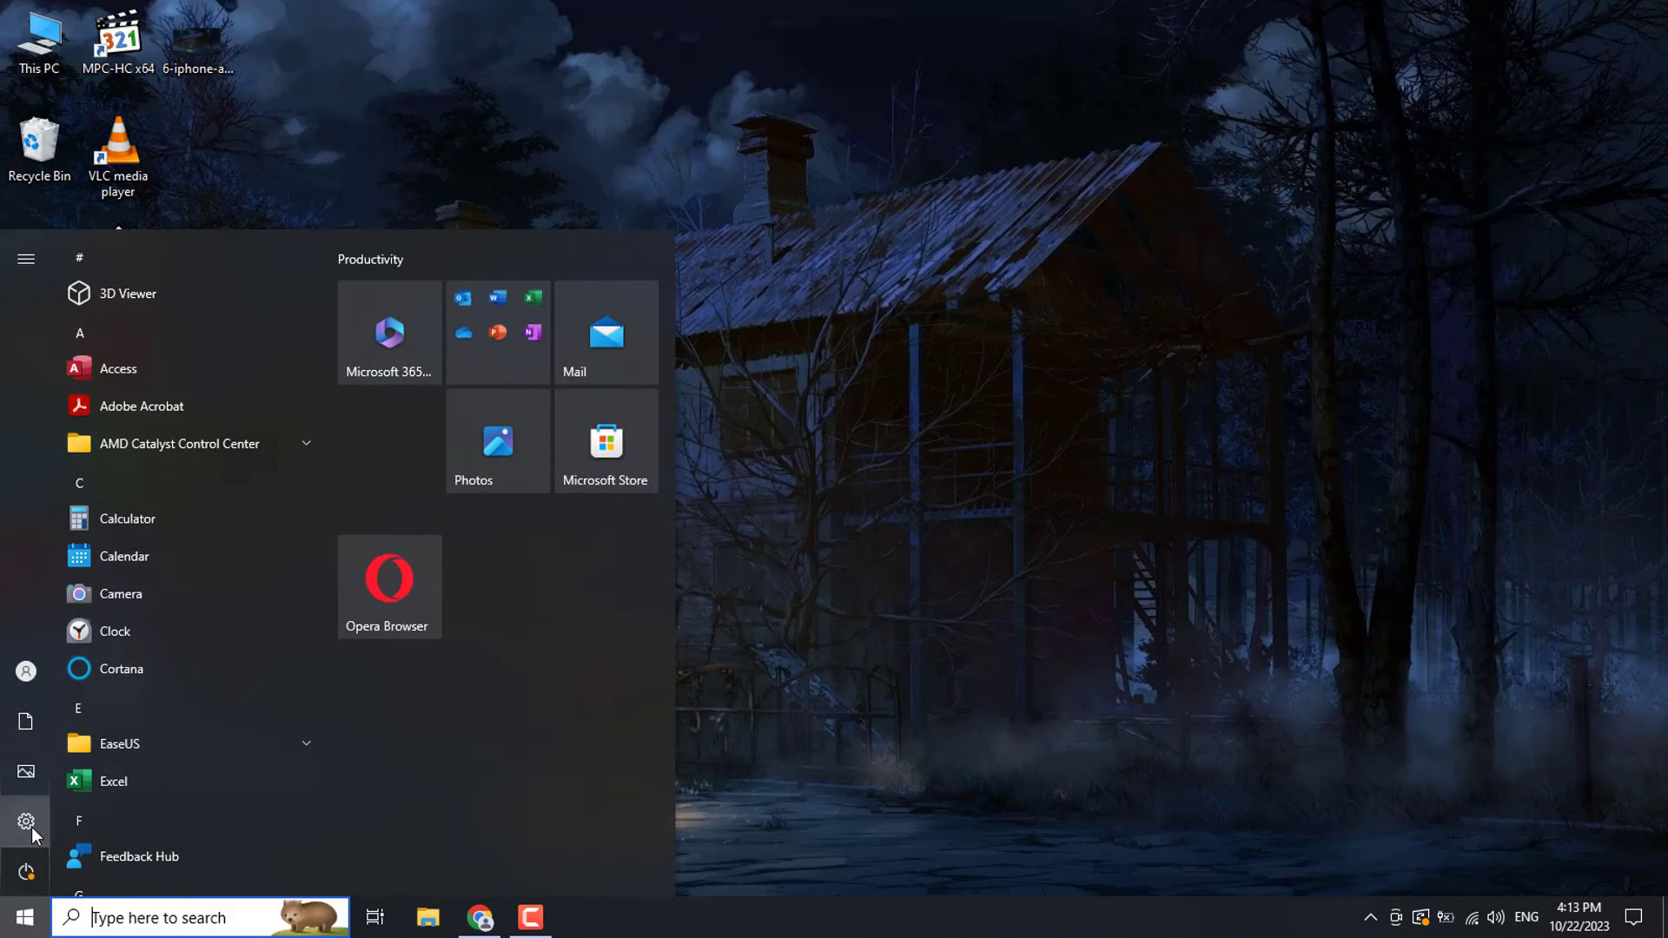
{"action": "left_click", "coordinate": [28, 825]}
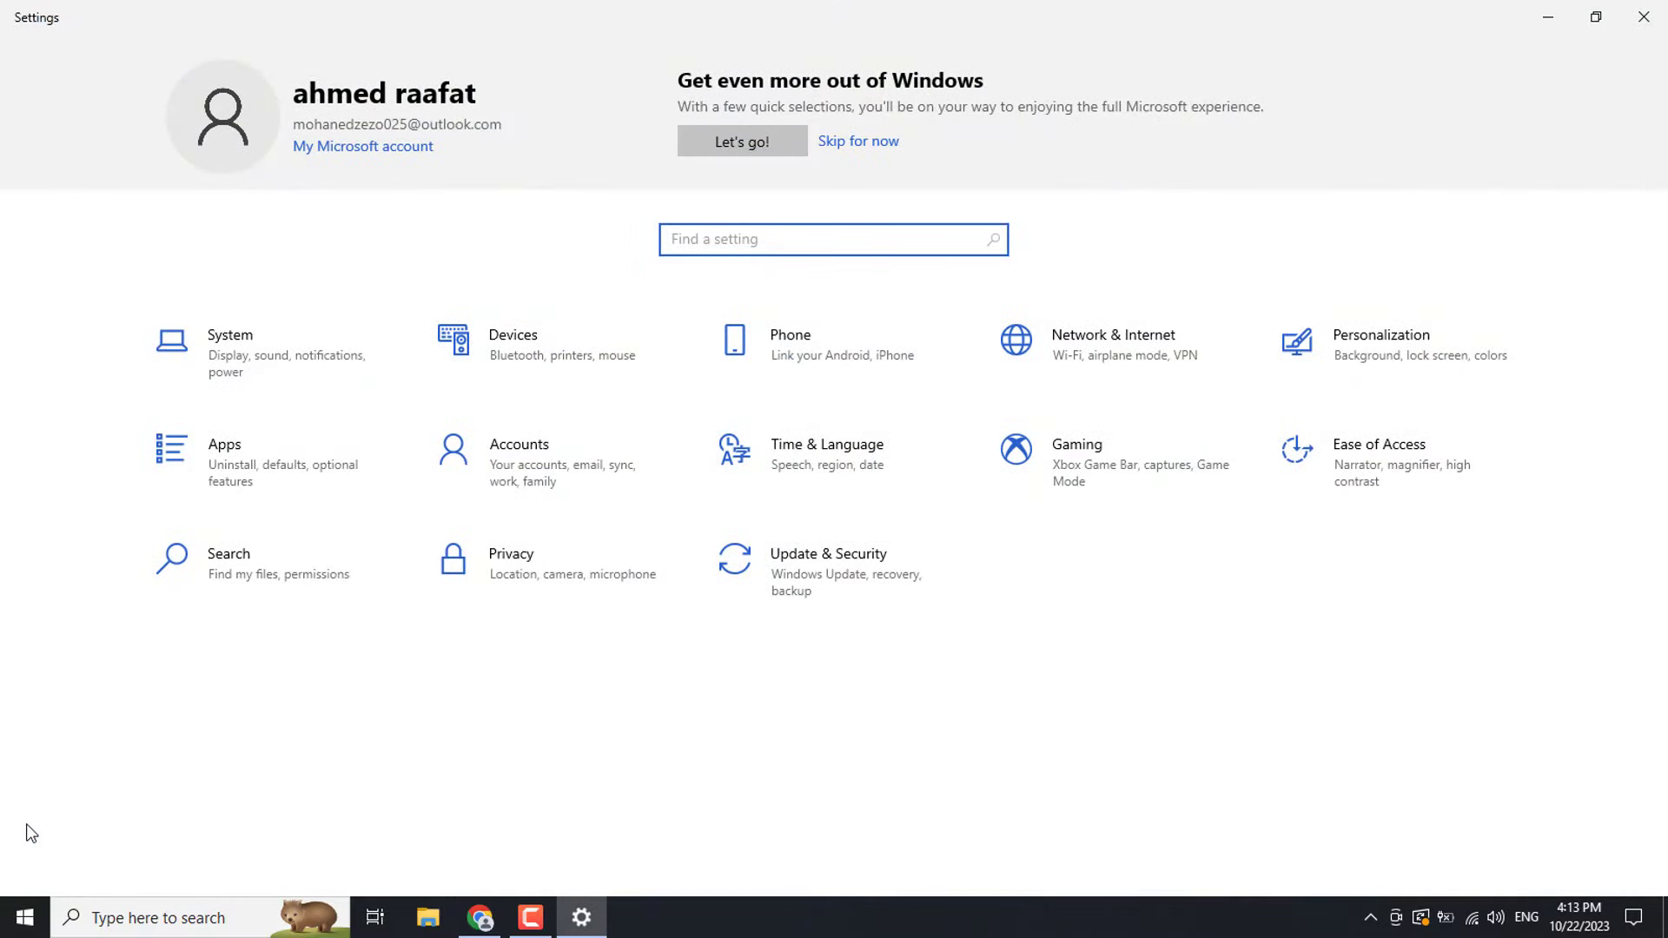
{"action": "left_click", "coordinate": [230, 356]}
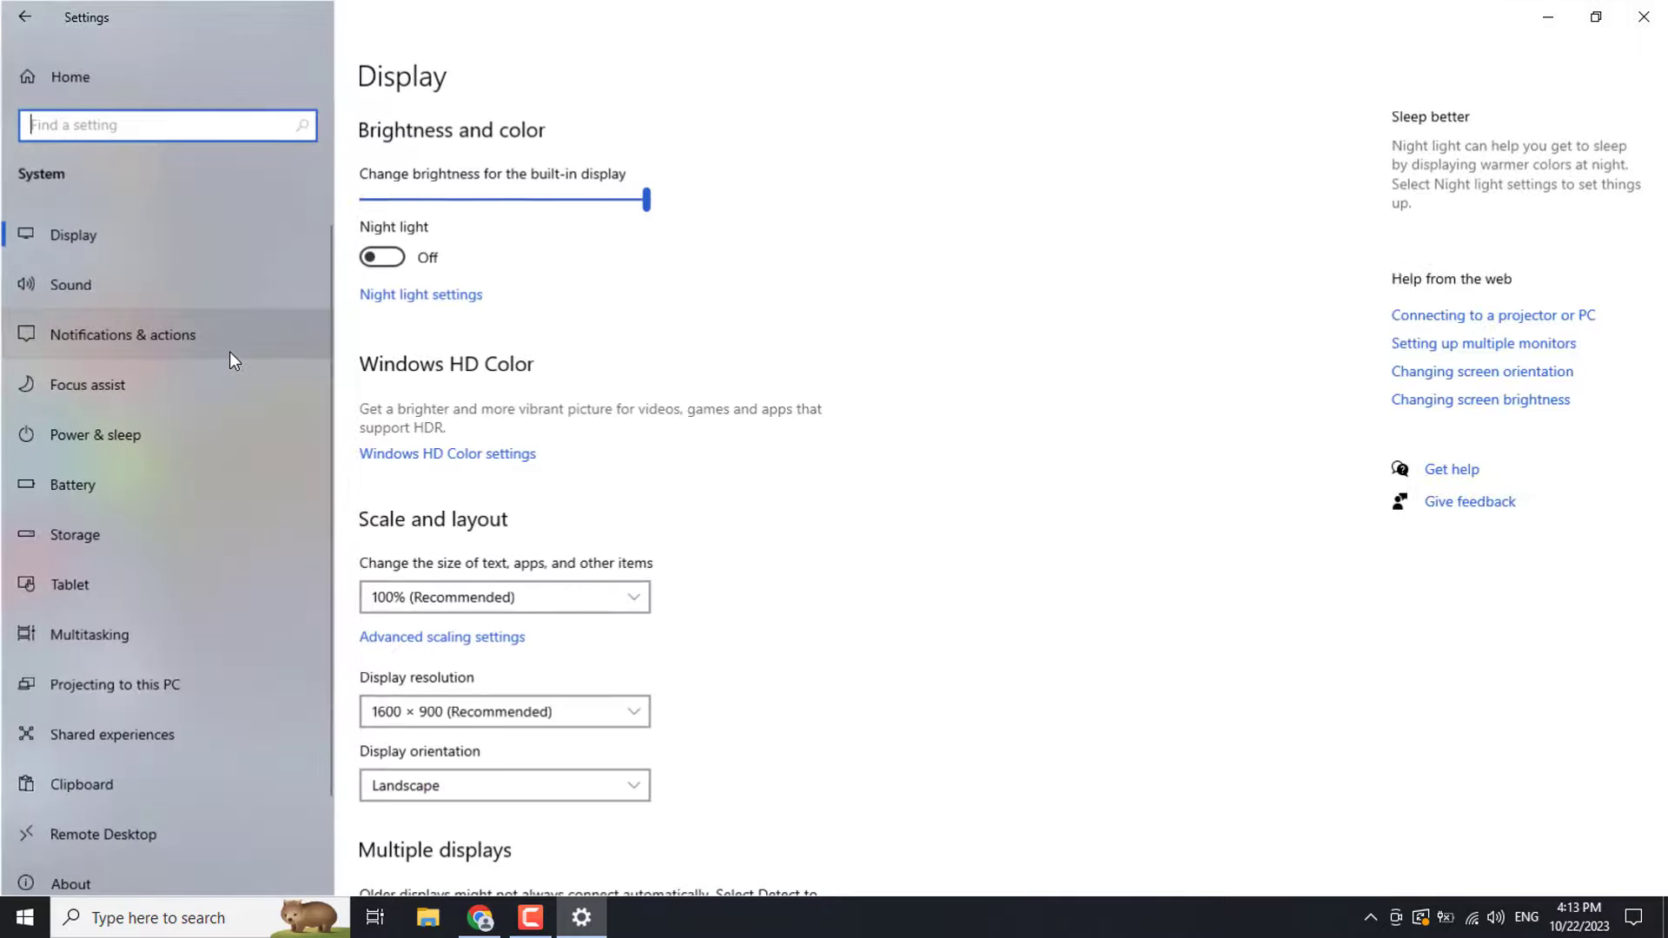
{"action": "left_click", "coordinate": [65, 287]}
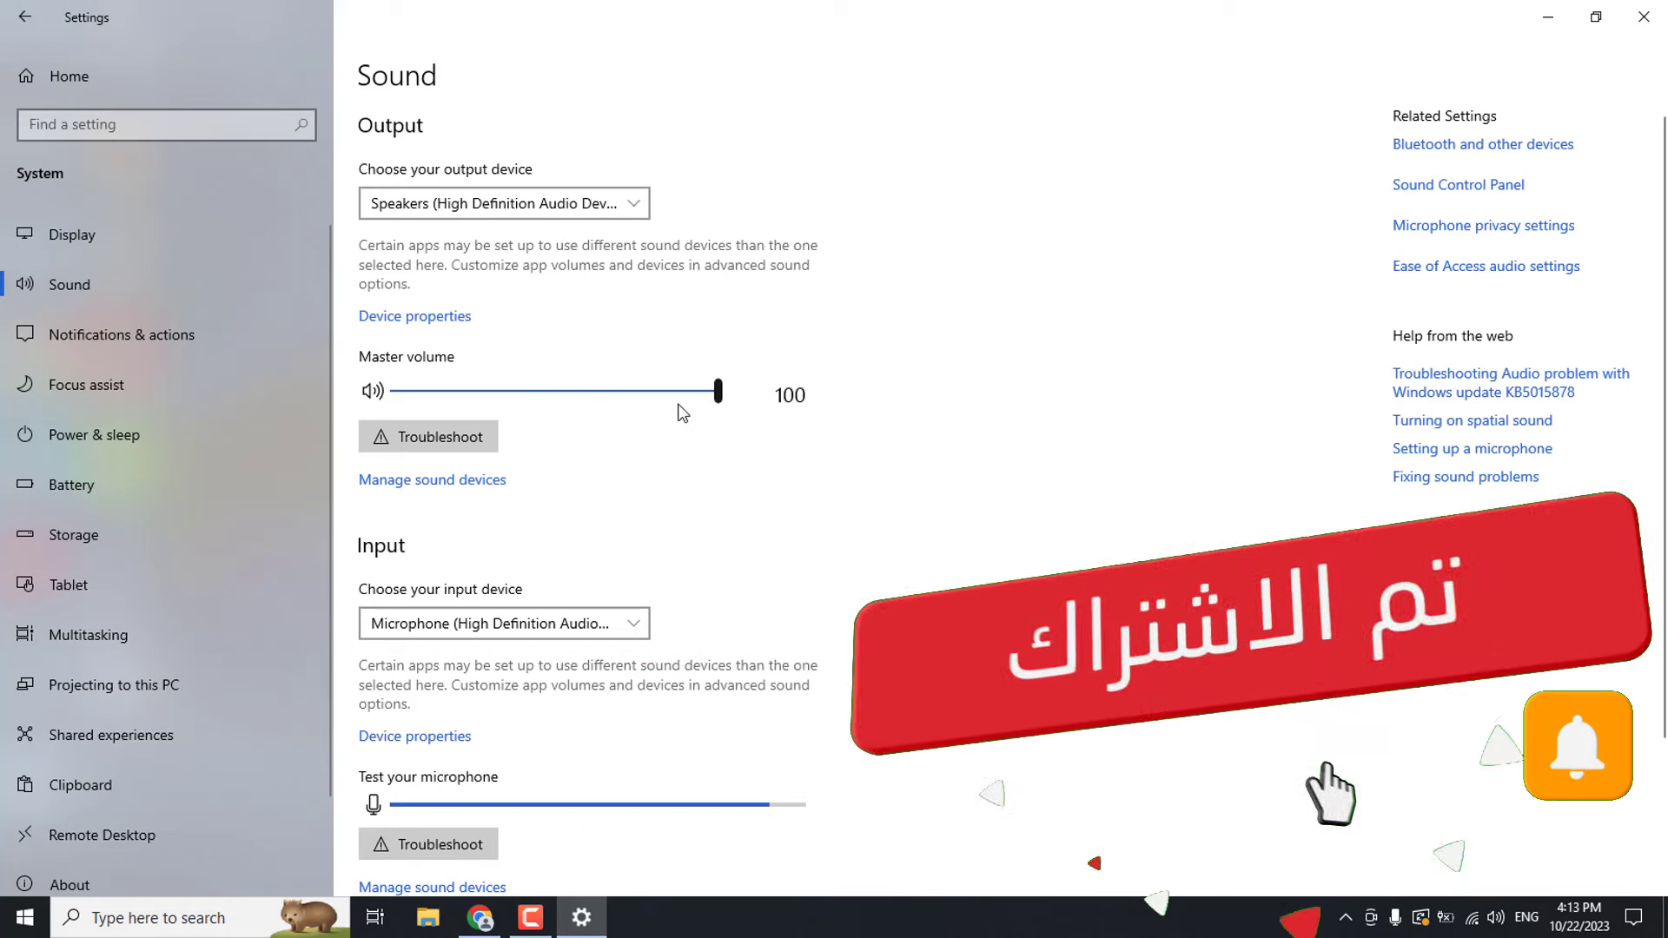
{"action": "left_click_drag", "start_coordinate": [717, 393], "coordinate": [790, 402]}
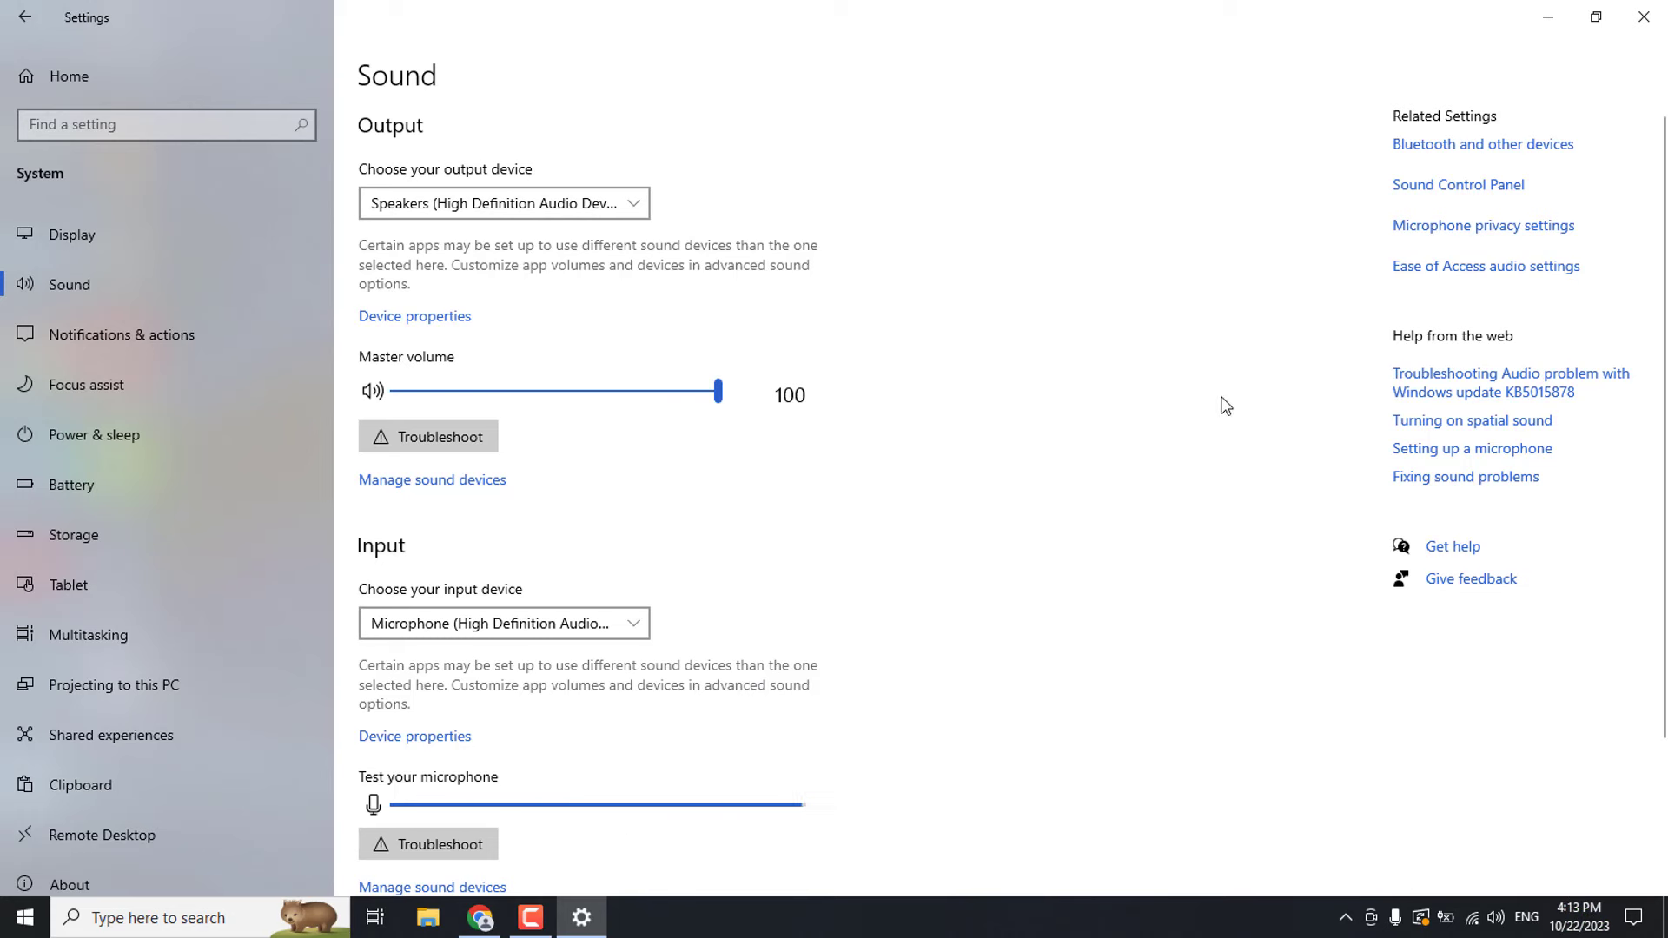
{"action": "left_click", "coordinate": [1643, 17]}
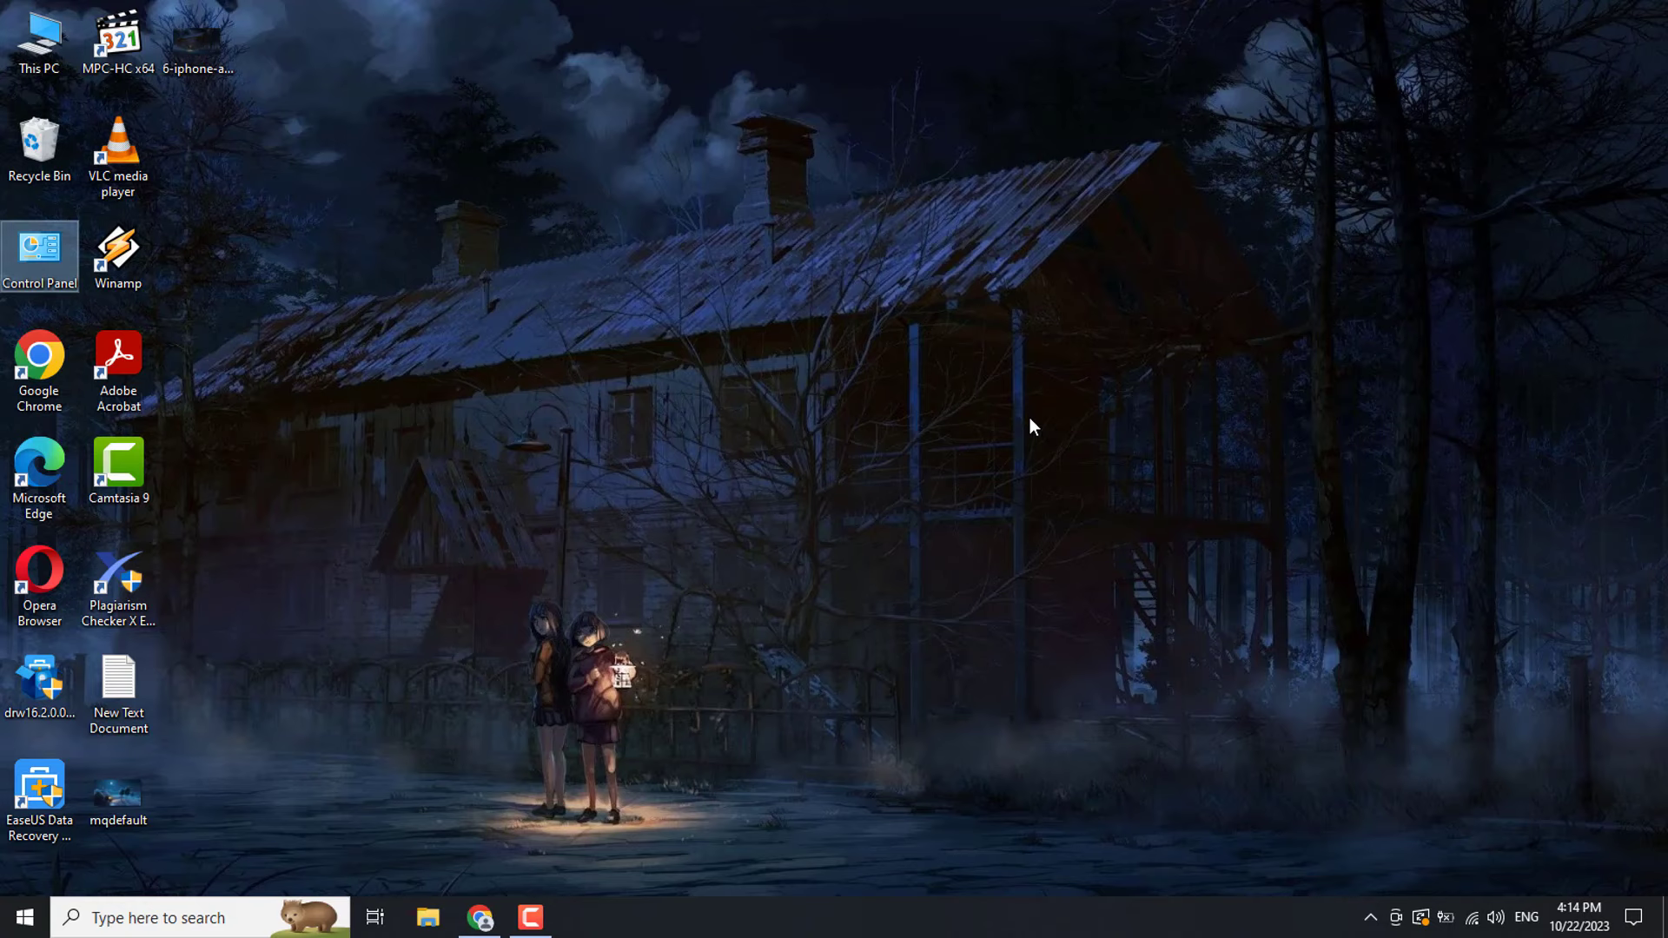
- Switch to Chrome, show the HP software and driver downloads page and close the Google Search page
{"action": "left_click", "coordinate": [480, 917]}
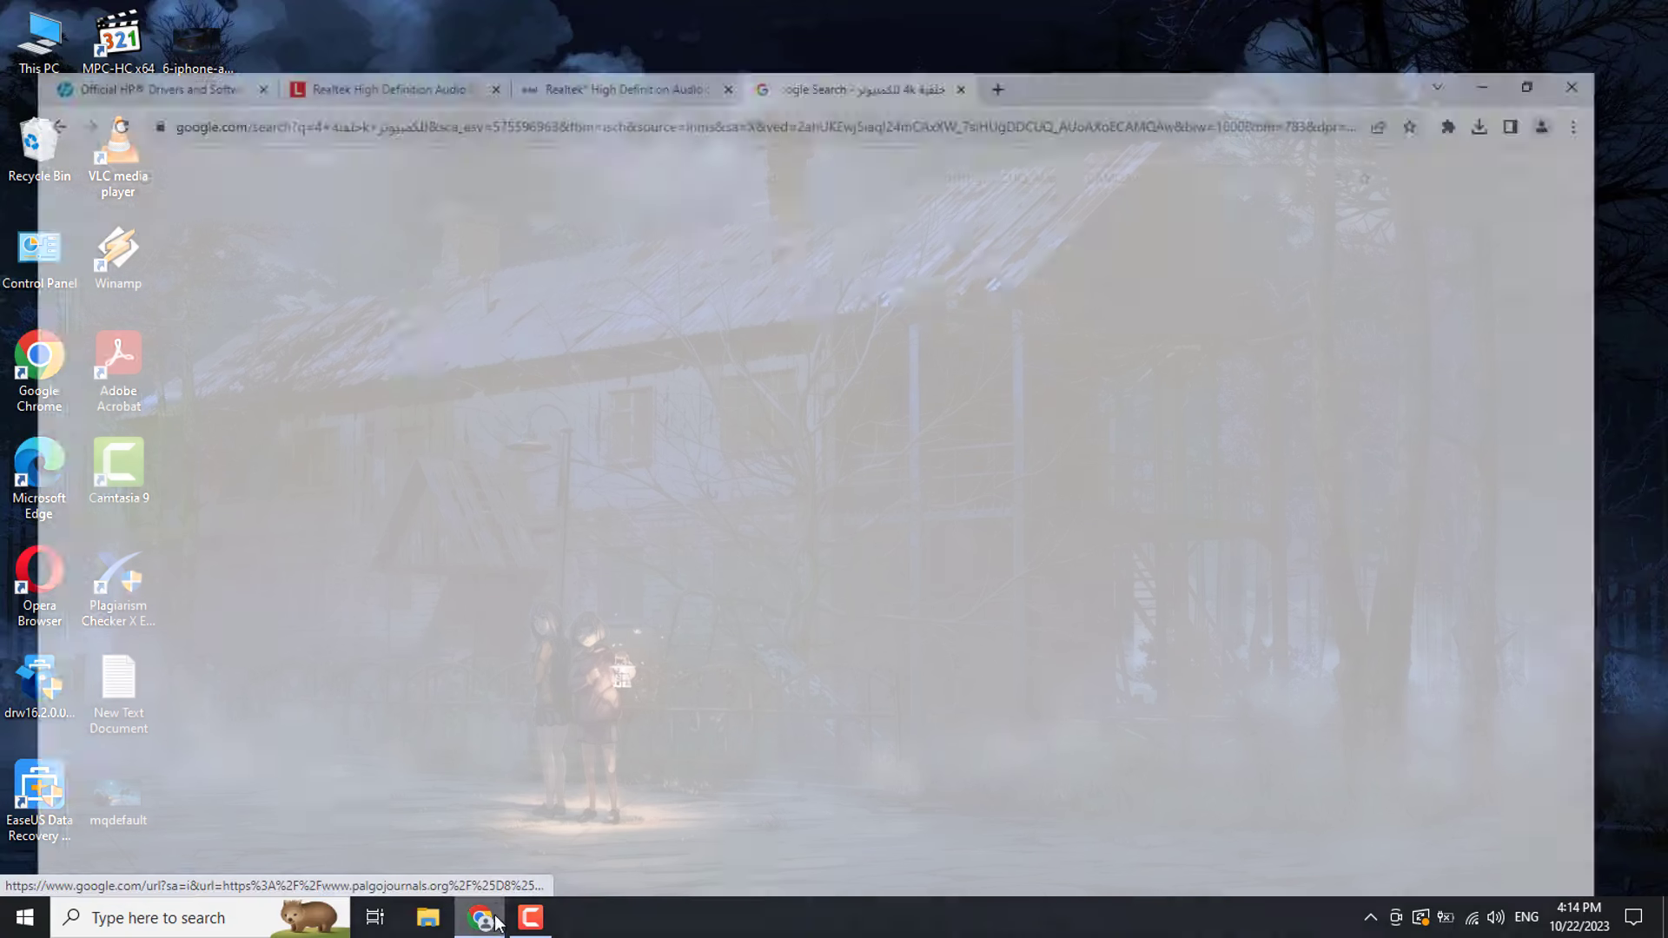
{"action": "left_click", "coordinate": [147, 16]}
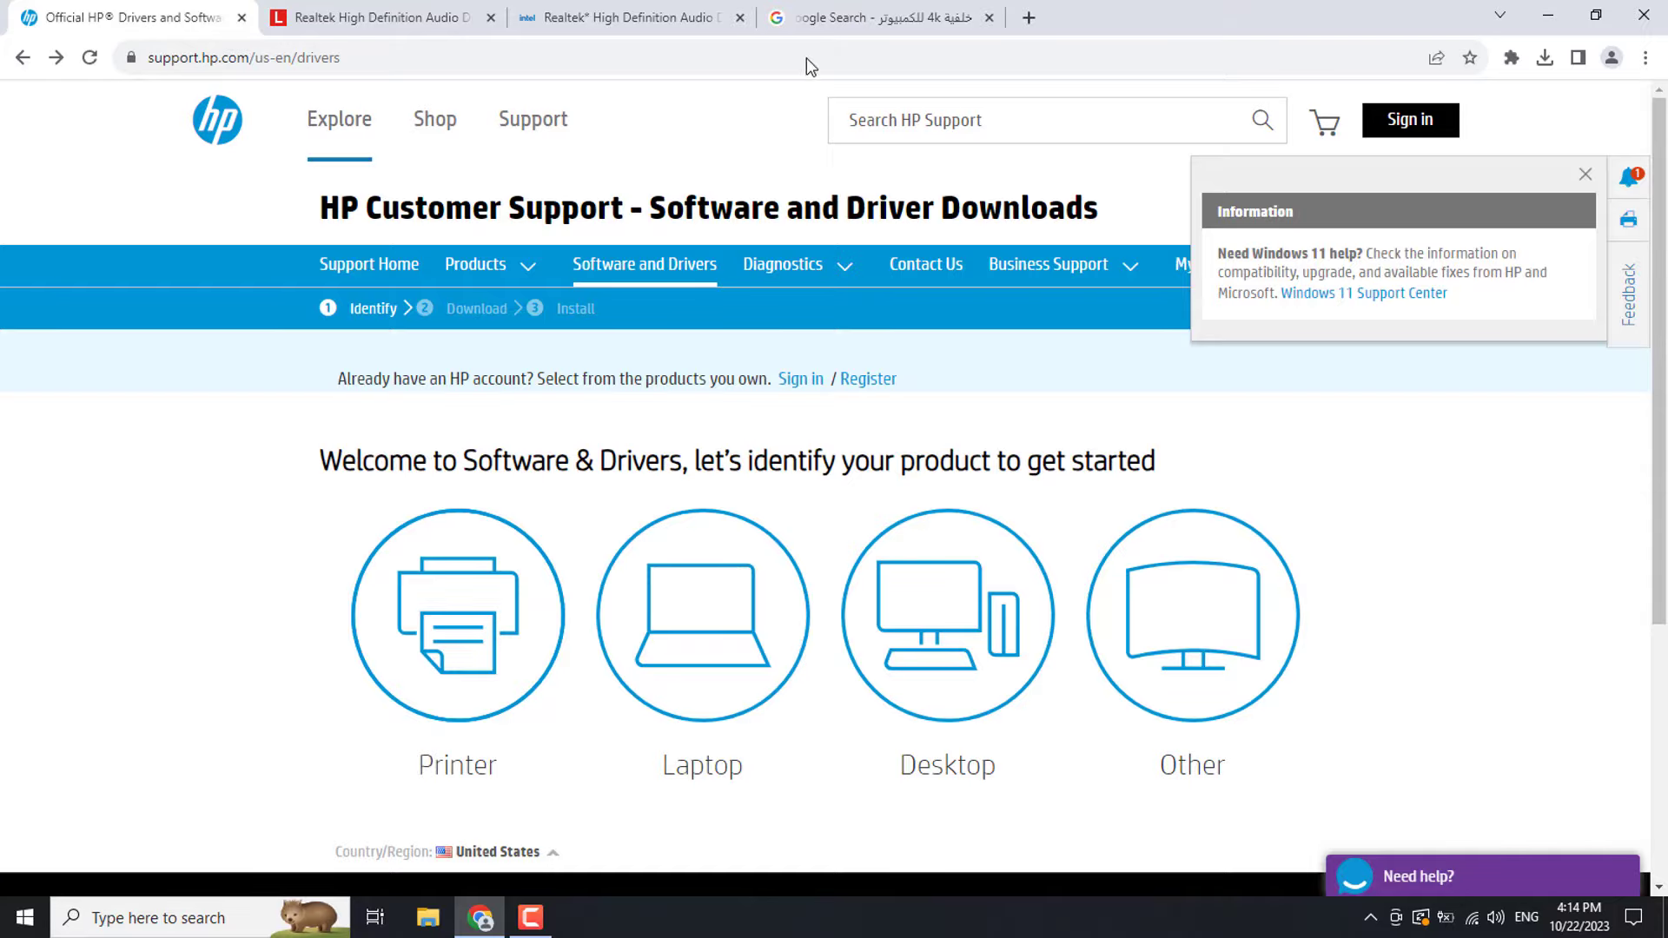
{"action": "left_click", "coordinate": [990, 17]}
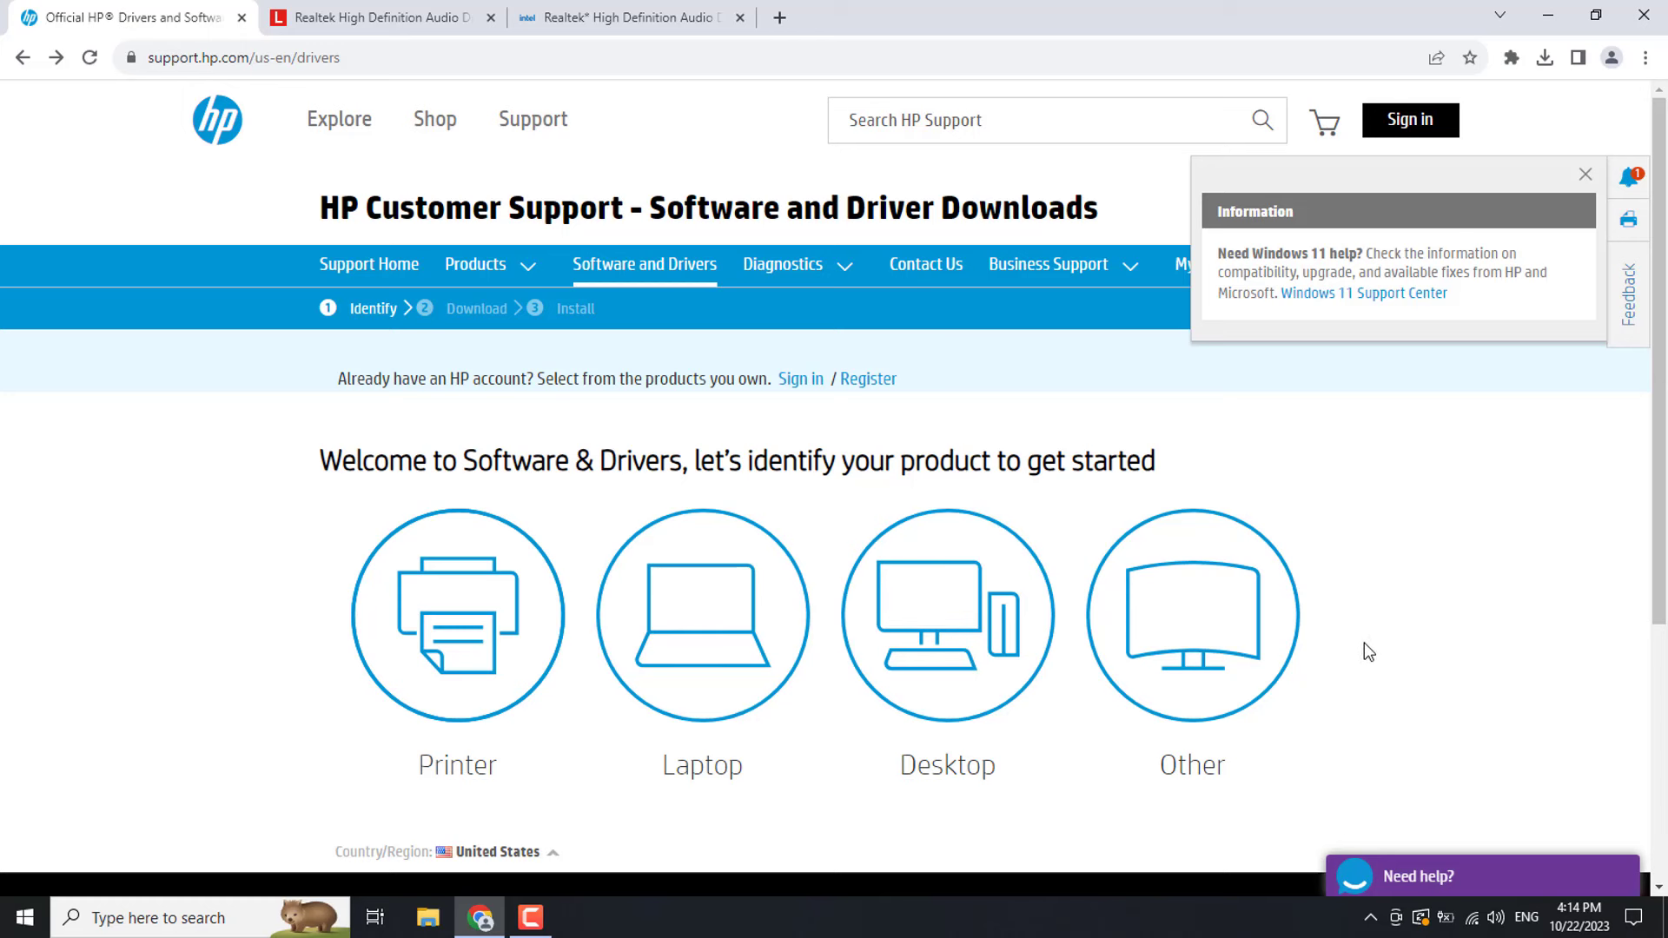
- Try to let HP detect the product from the Other category, declining to open HP Web Products Detection and dismissing the detection dialog
{"action": "left_click", "coordinate": [1227, 635]}
{"action": "scroll", "coordinate": [793, 692], "scroll_direction": "down", "scroll_amount": 1}
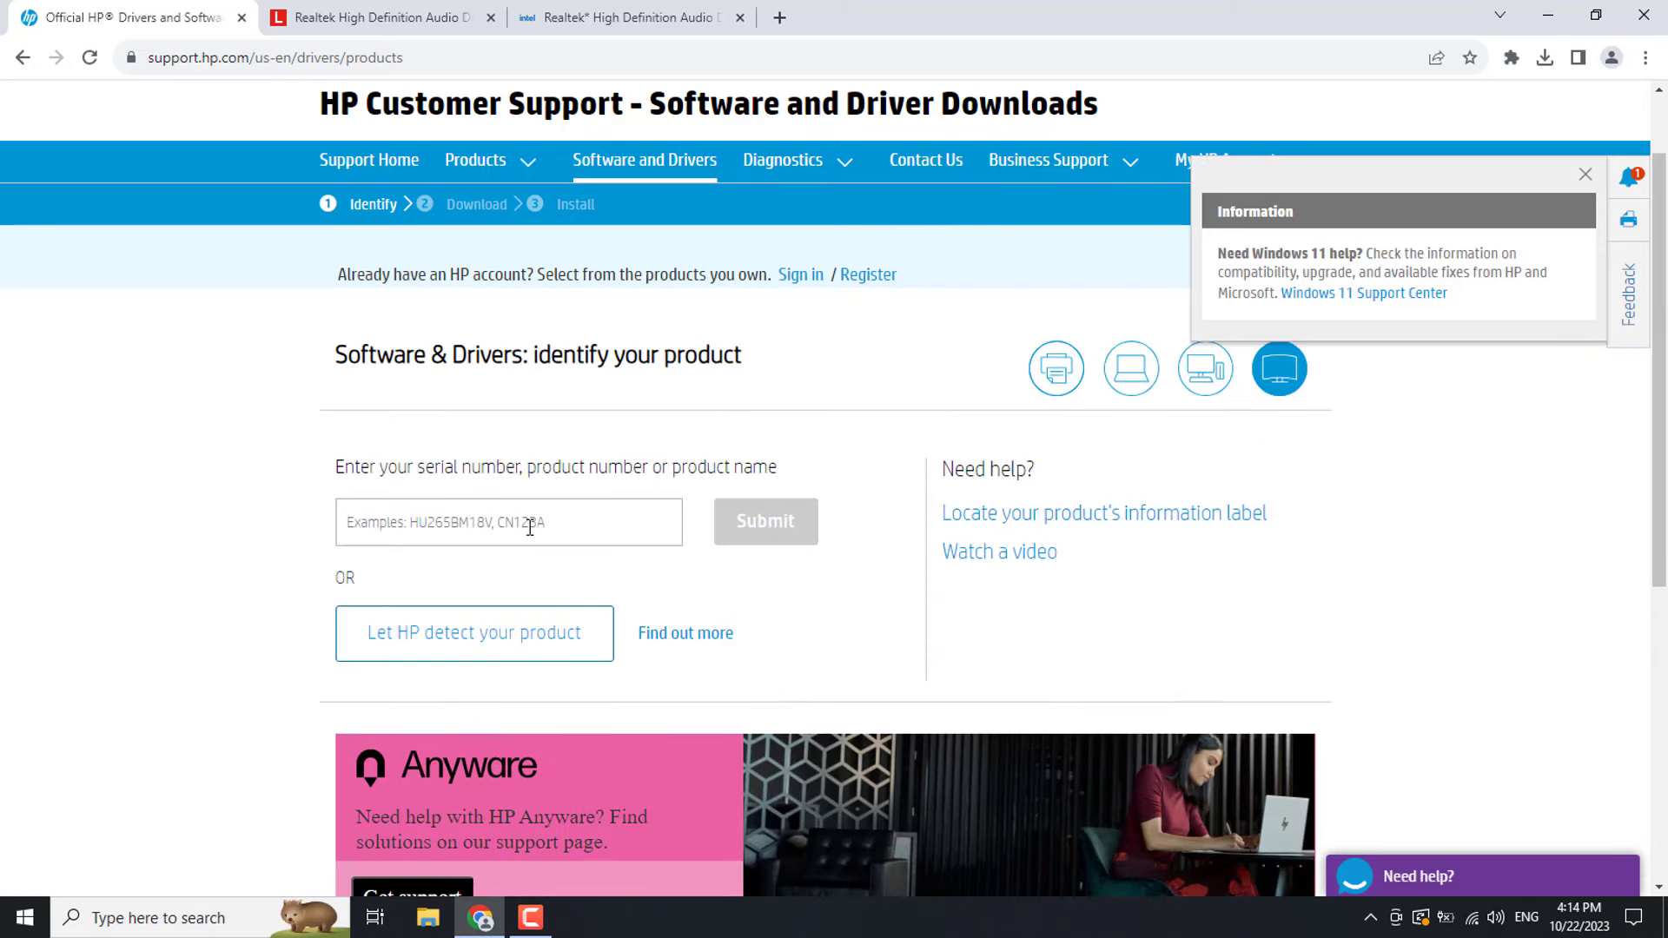
{"action": "left_click", "coordinate": [513, 651]}
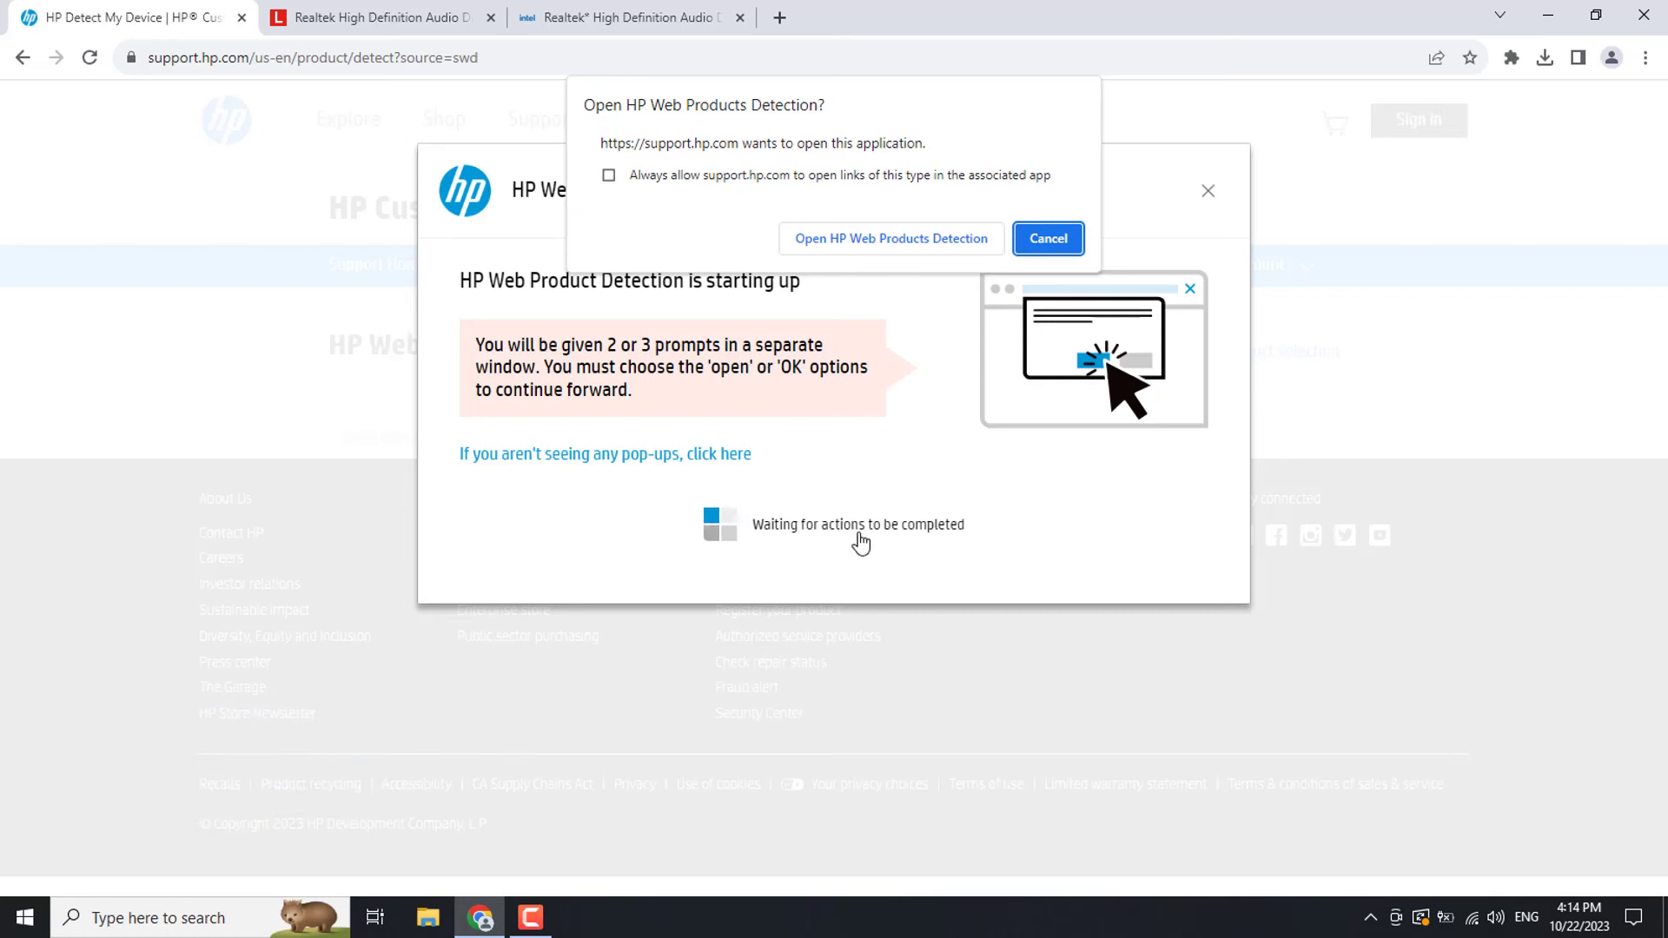
{"action": "left_click", "coordinate": [1047, 238]}
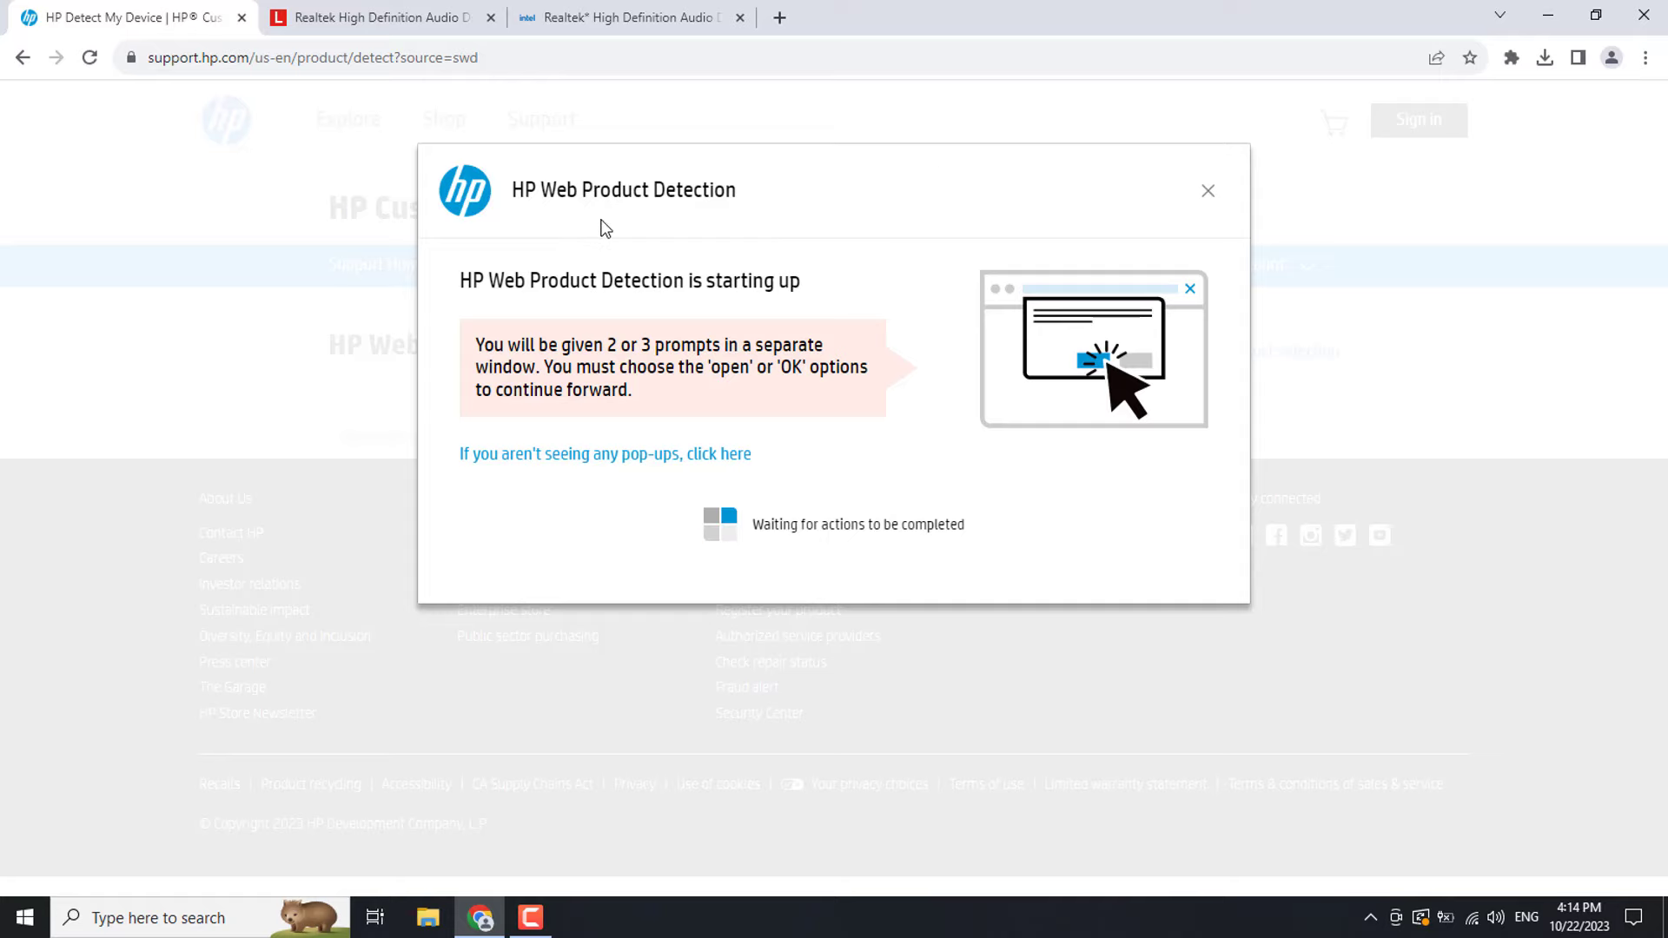
{"action": "left_click", "coordinate": [1208, 192]}
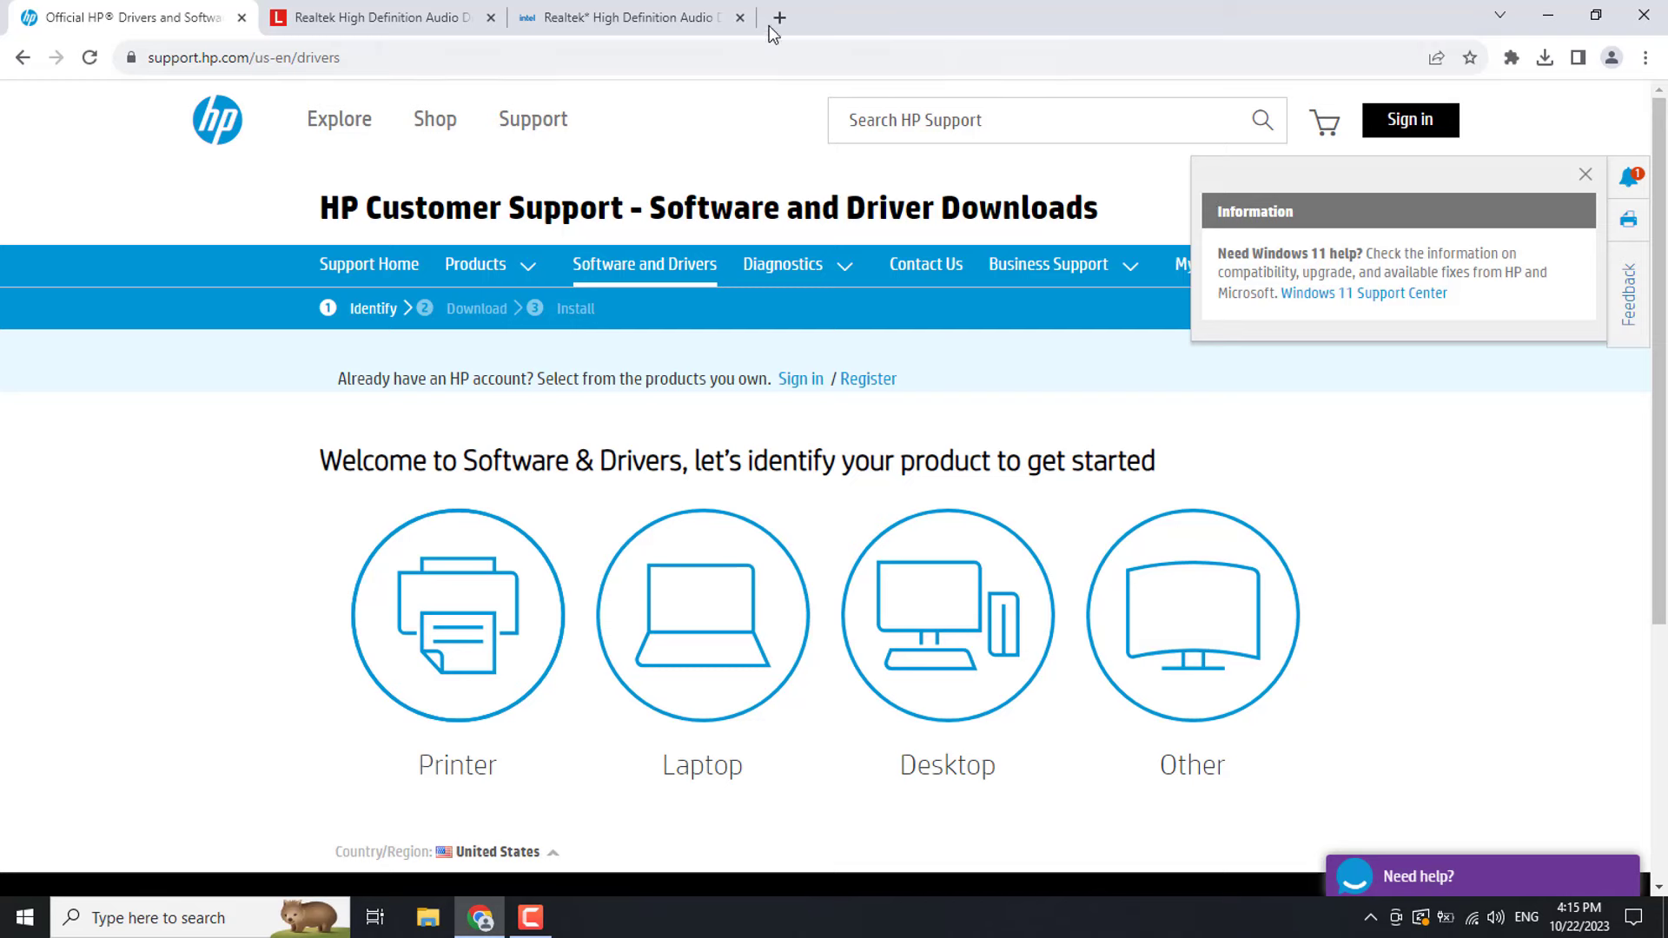
- Examine the Realtek High Definition Audio driver downloads on the Intel and Lenovo pages and minimize Chrome
{"action": "left_click", "coordinate": [662, 15]}
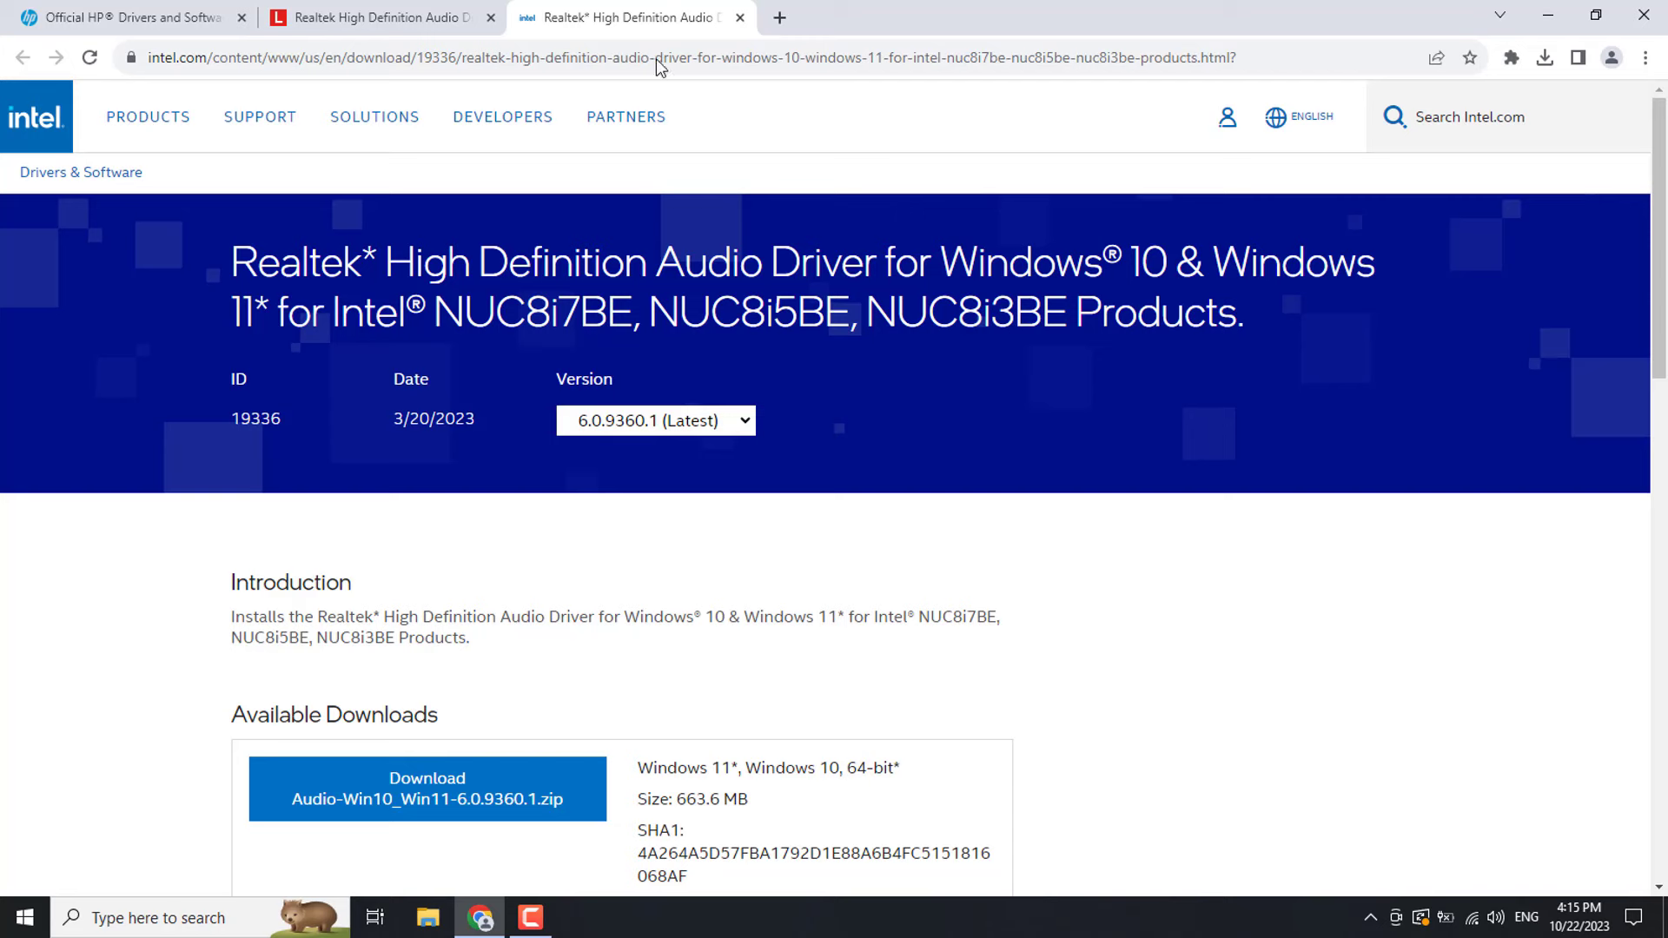
{"action": "scroll", "coordinate": [439, 580], "scroll_direction": "down", "scroll_amount": 2}
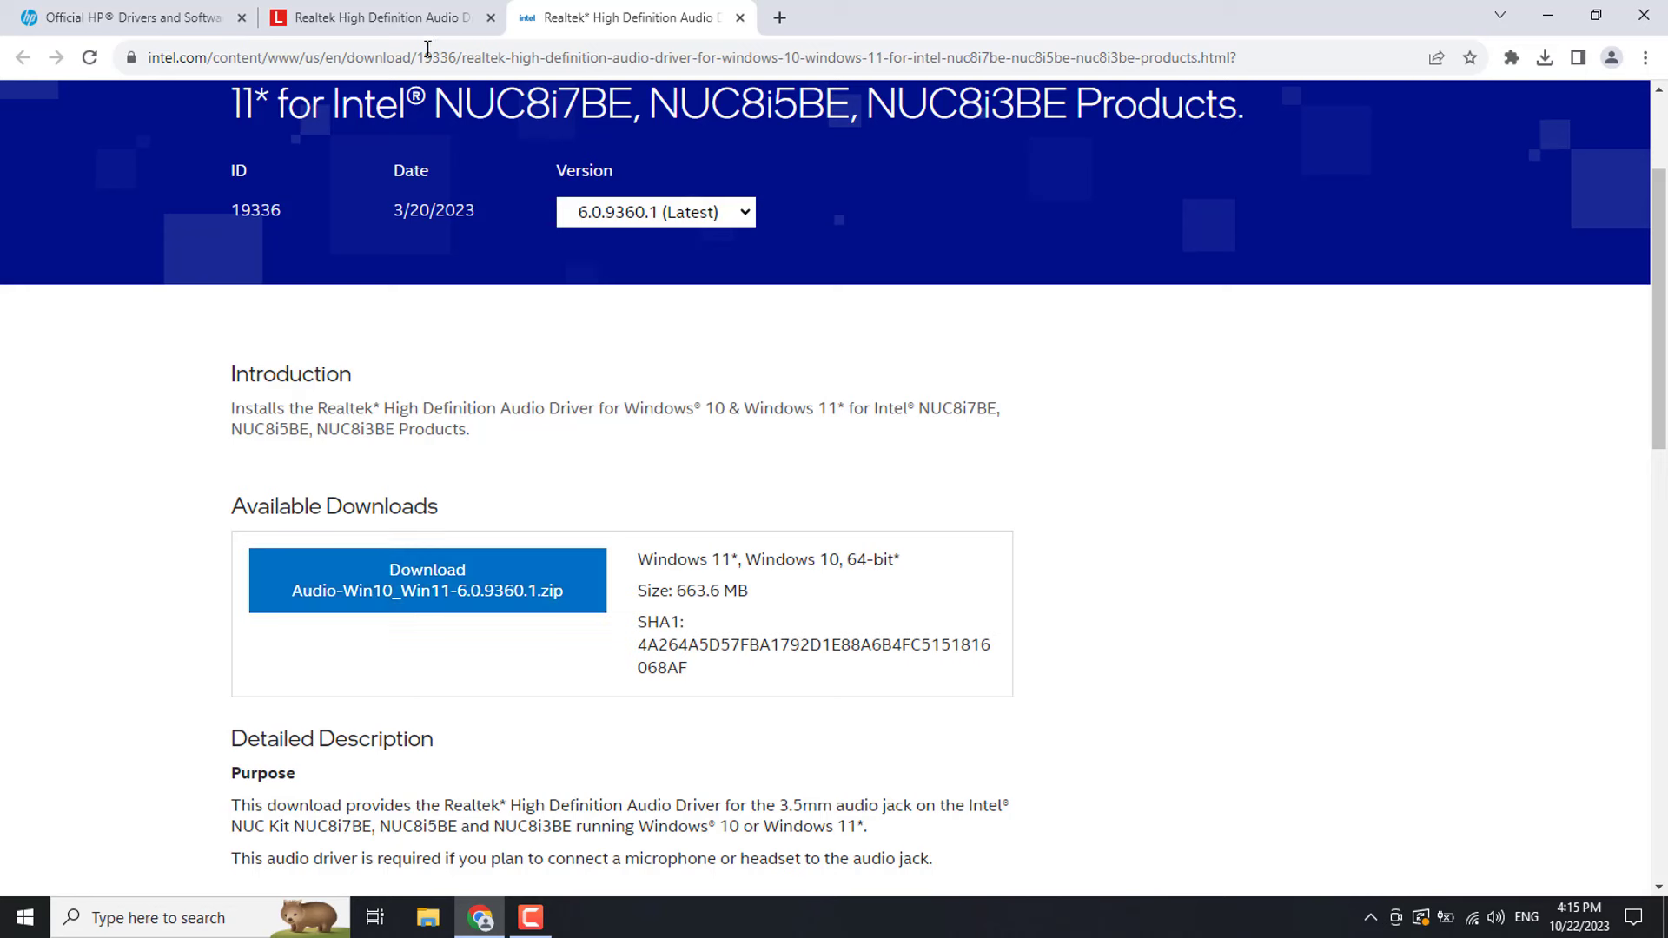
{"action": "left_click", "coordinate": [402, 19]}
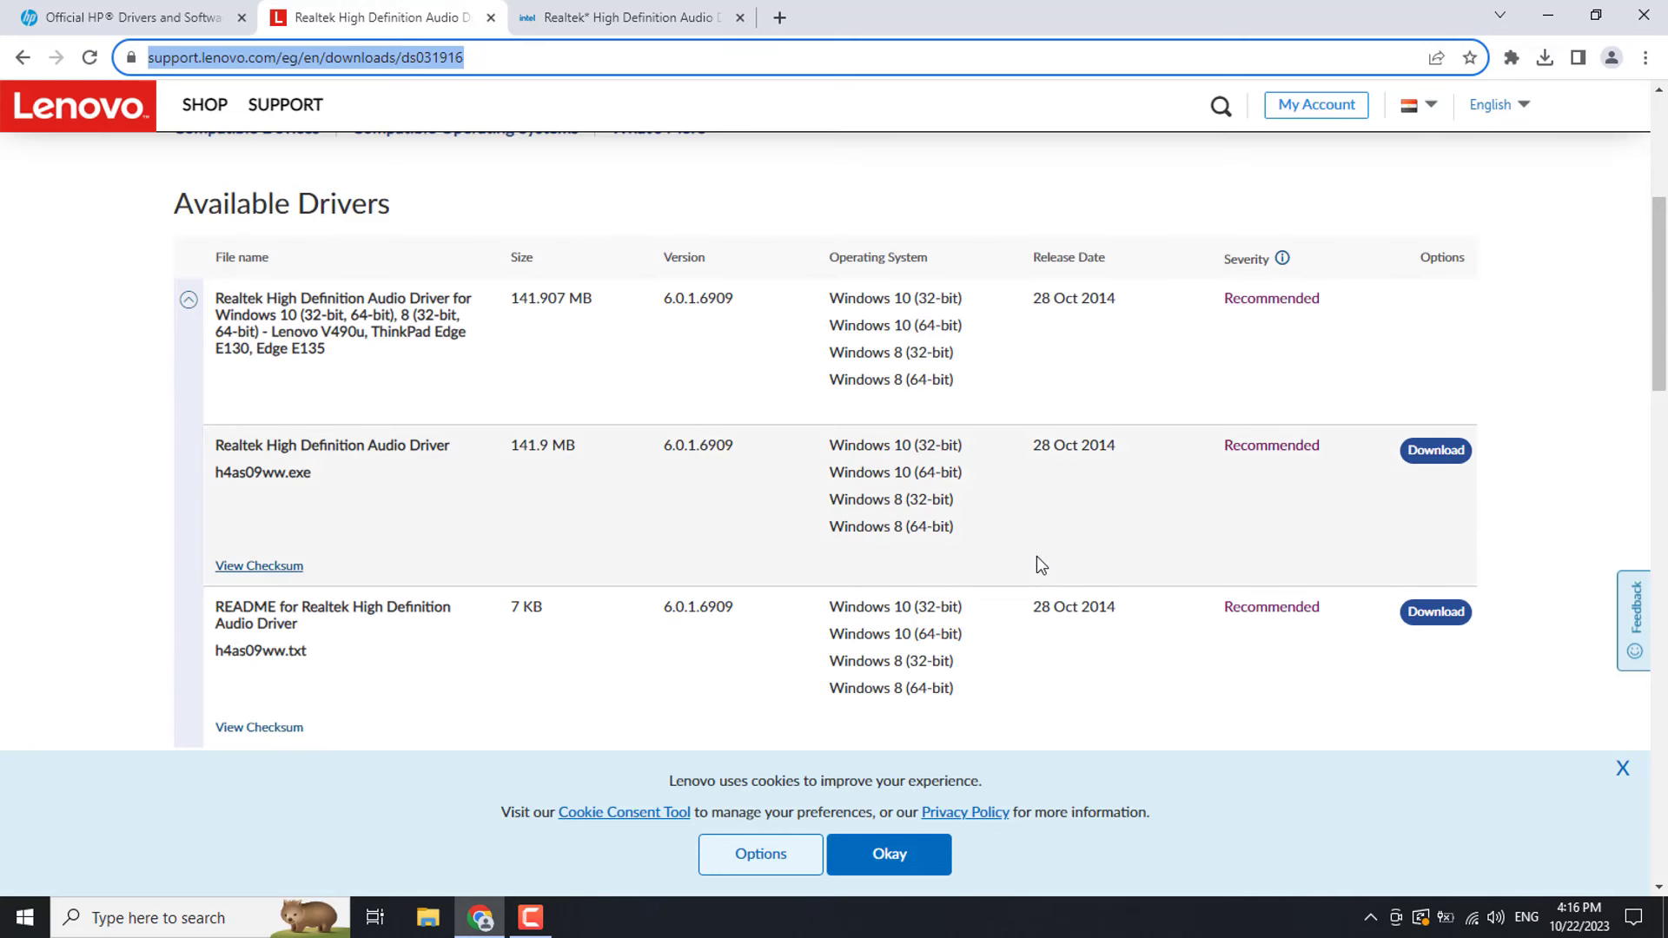
{"action": "scroll", "coordinate": [444, 543], "scroll_direction": "down", "scroll_amount": 1}
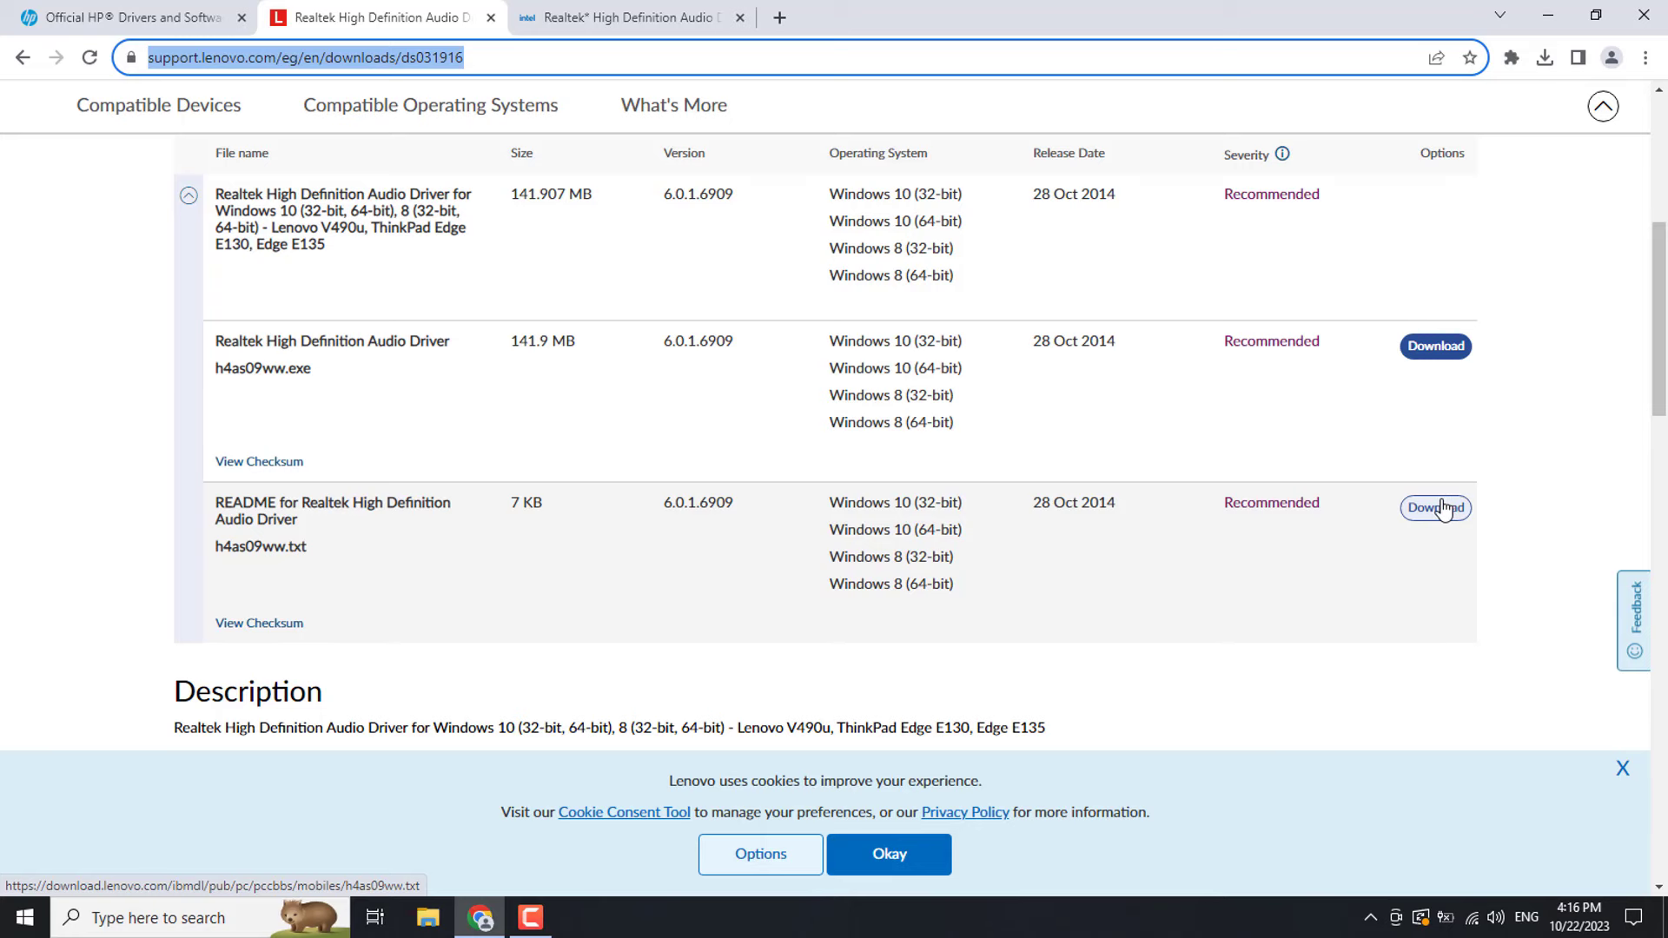
{"action": "left_click", "coordinate": [1551, 10]}
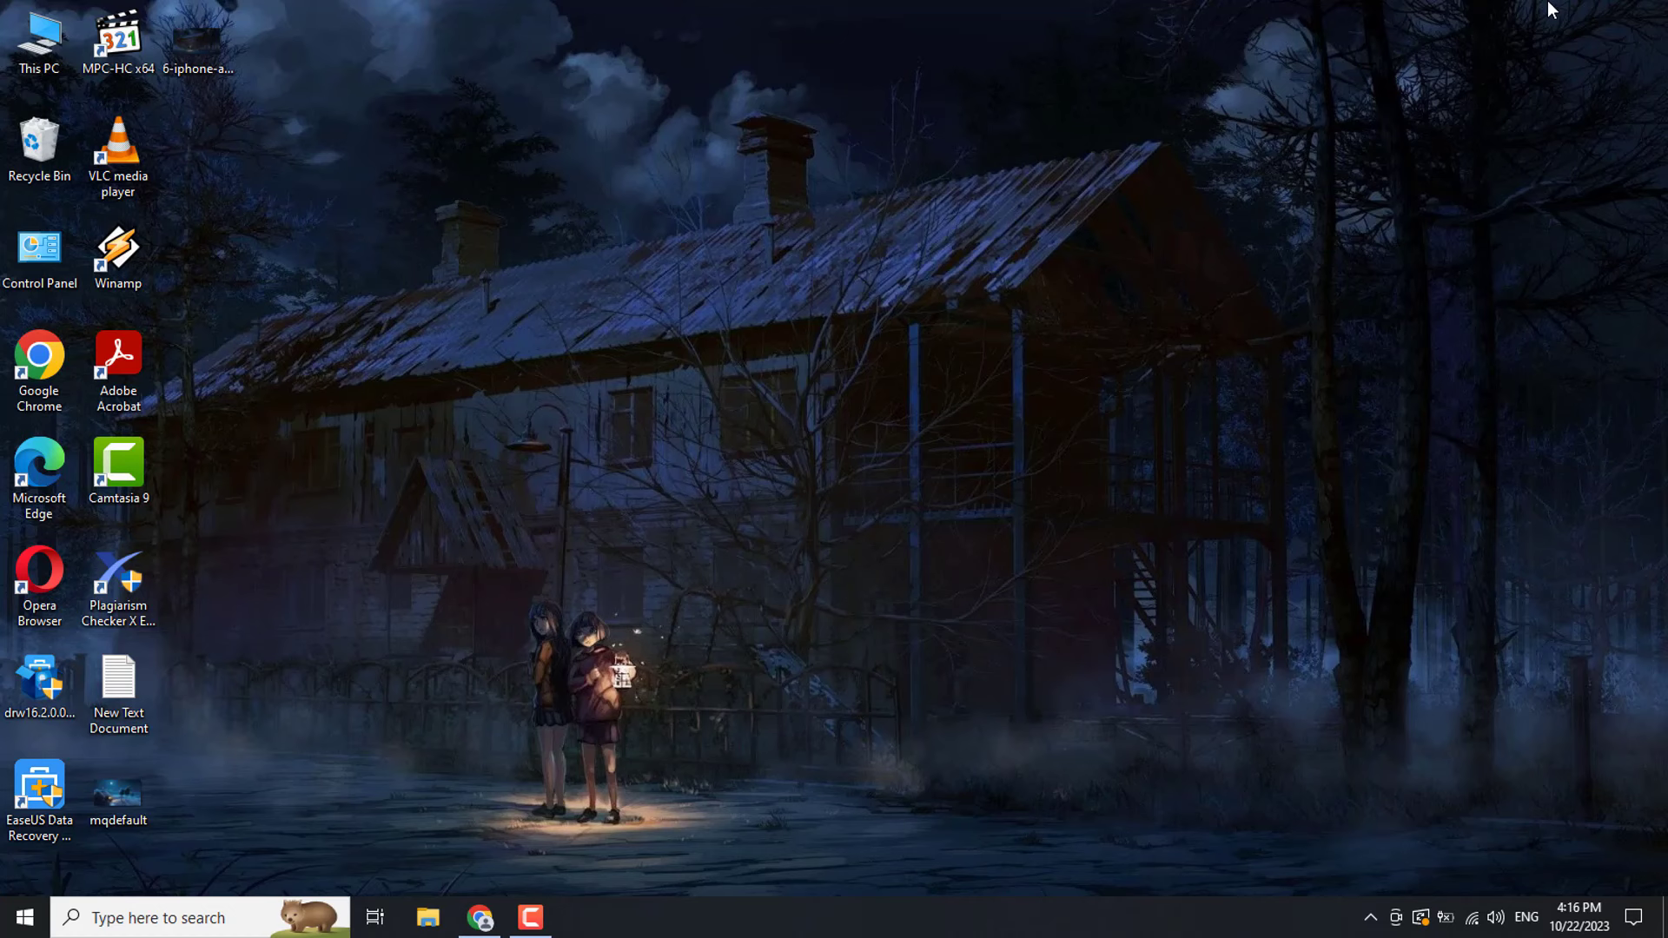
{"action": "left_click", "coordinate": [188, 914]}
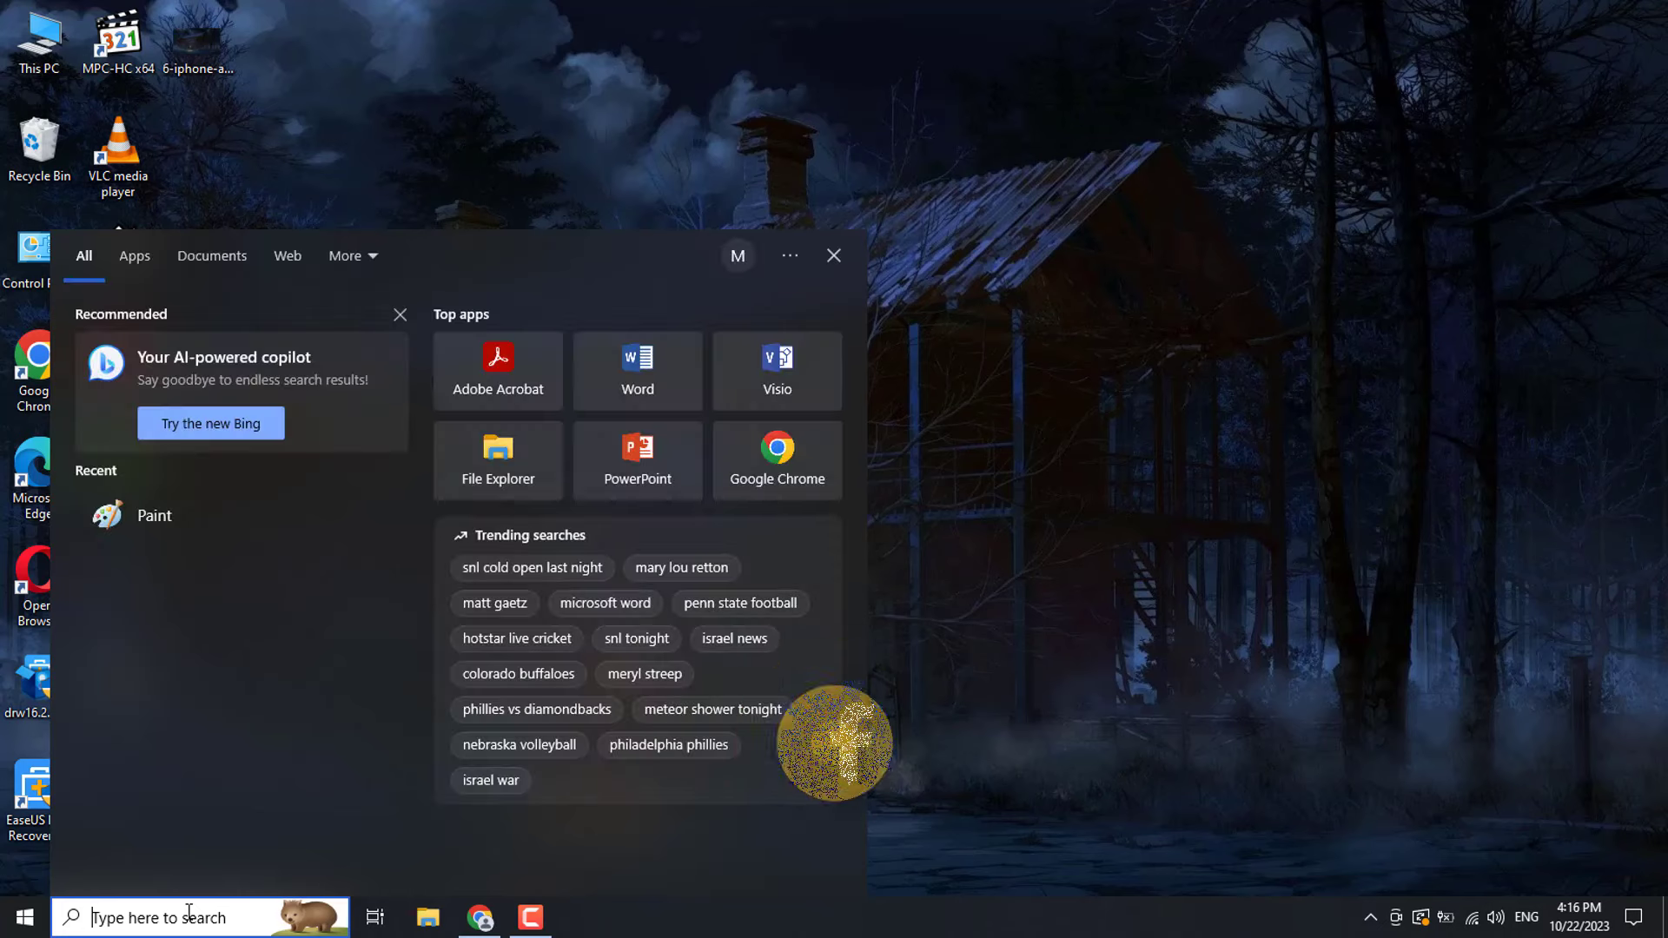
{"action": "left_click", "coordinate": [964, 613]}
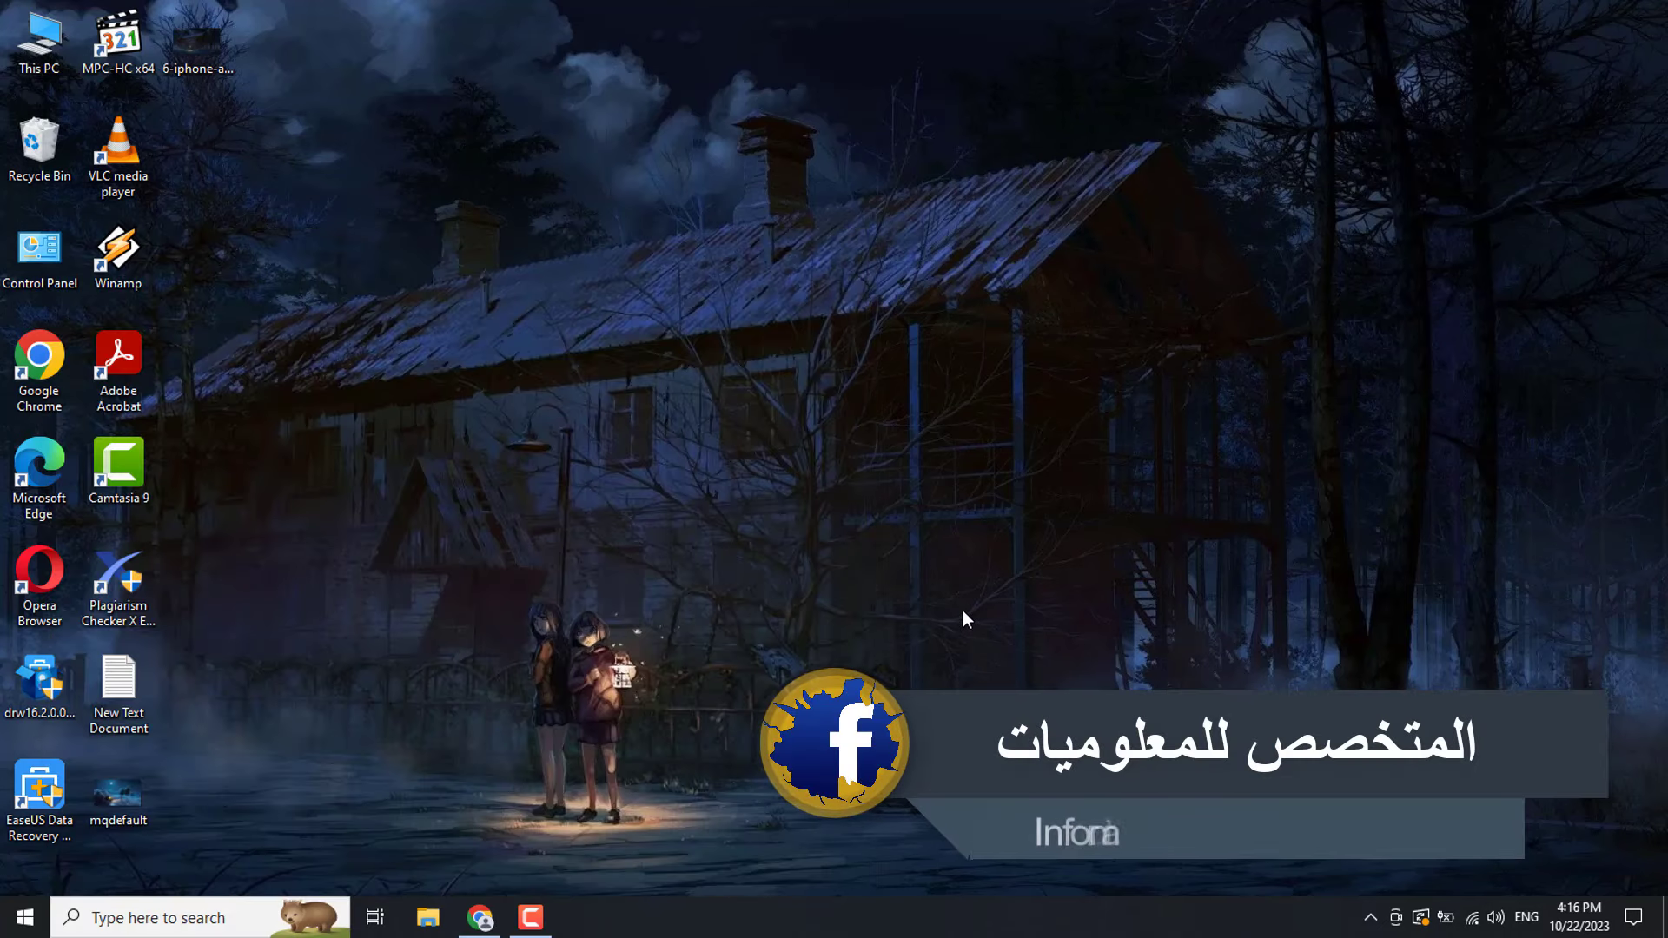
- Look up the System SKU in System Information, launched with msinfo32 through the Run dialog, and close the window
{"action": "key", "text": "super+r"}
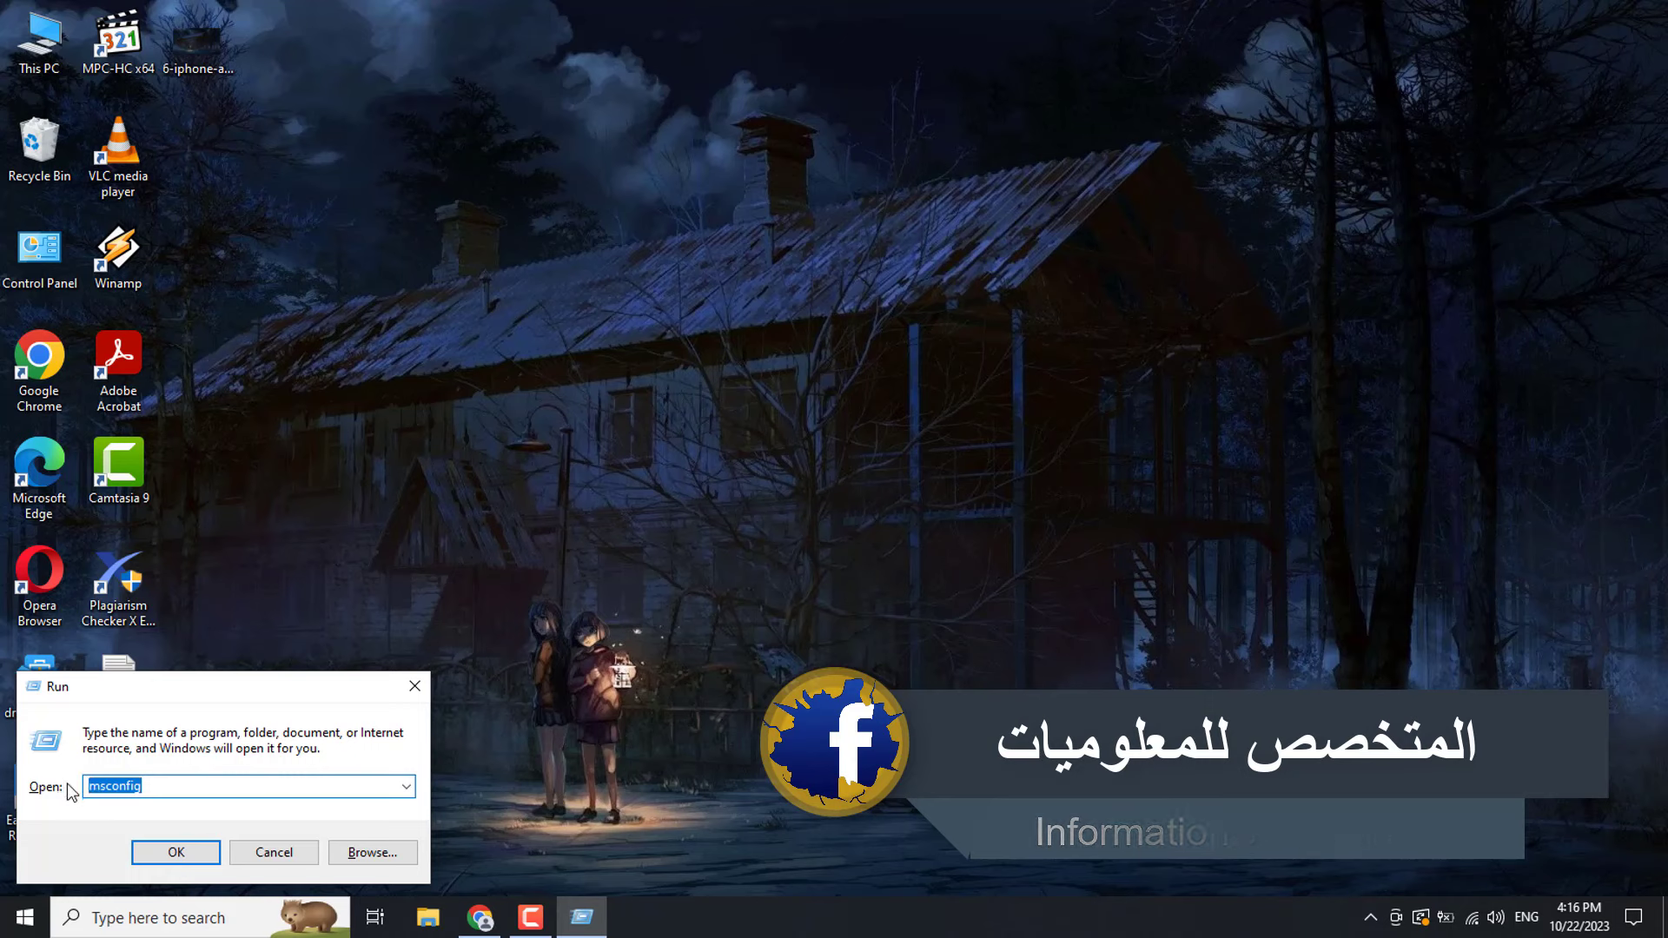
{"action": "type", "text": "ms"}
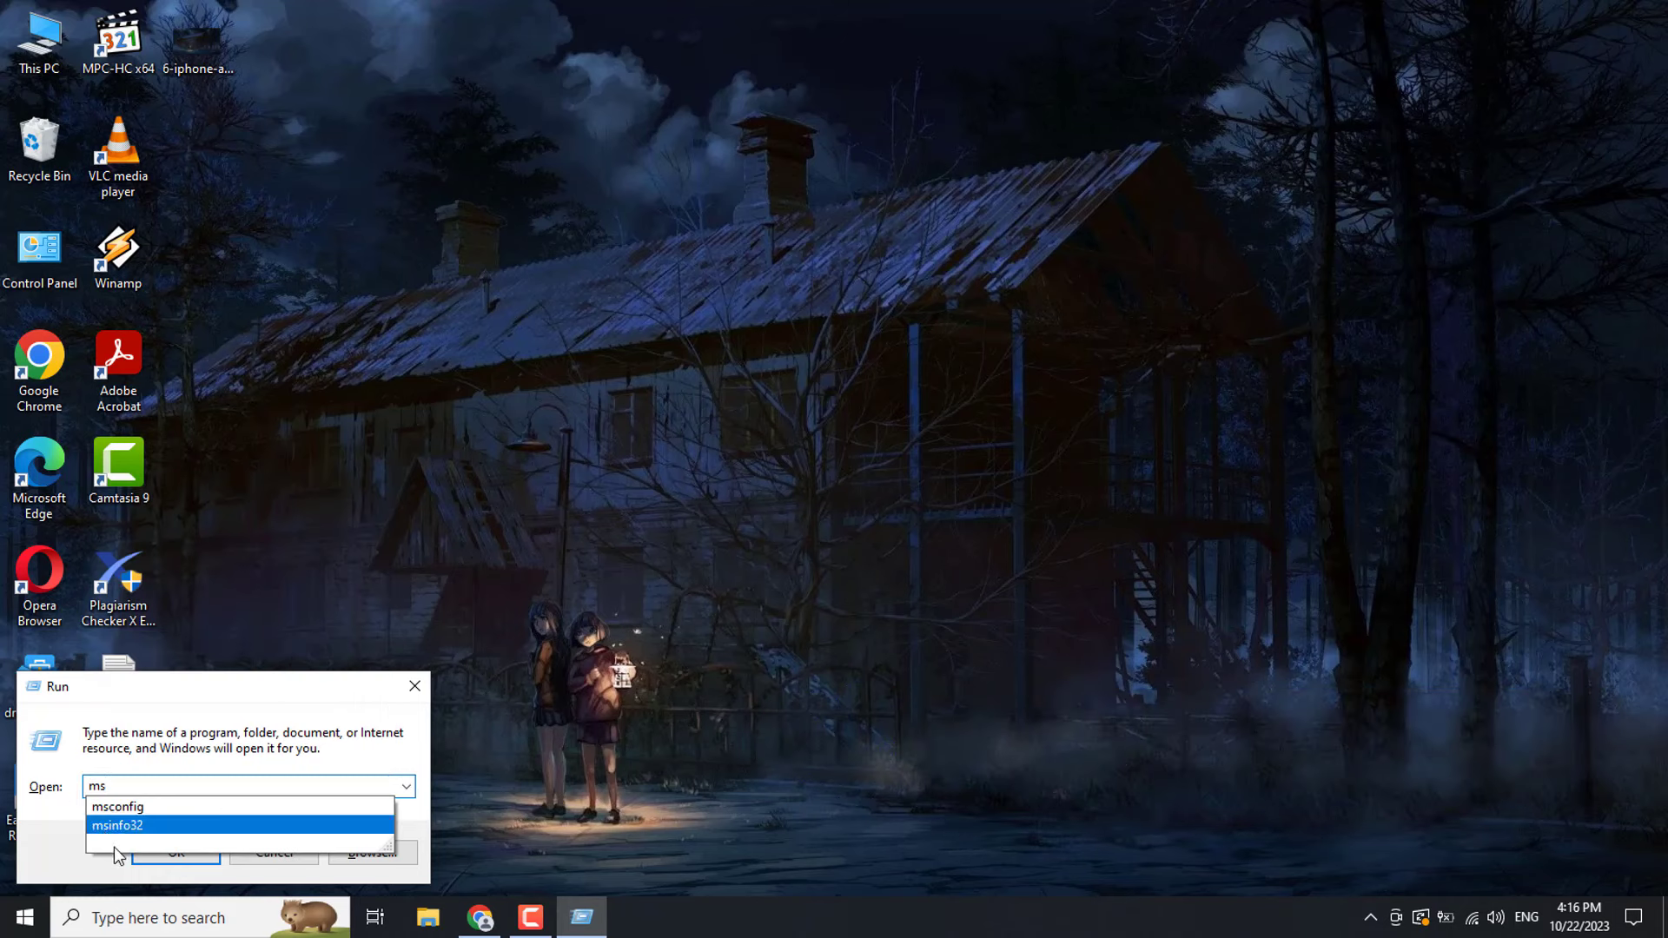
{"action": "left_click", "coordinate": [133, 826]}
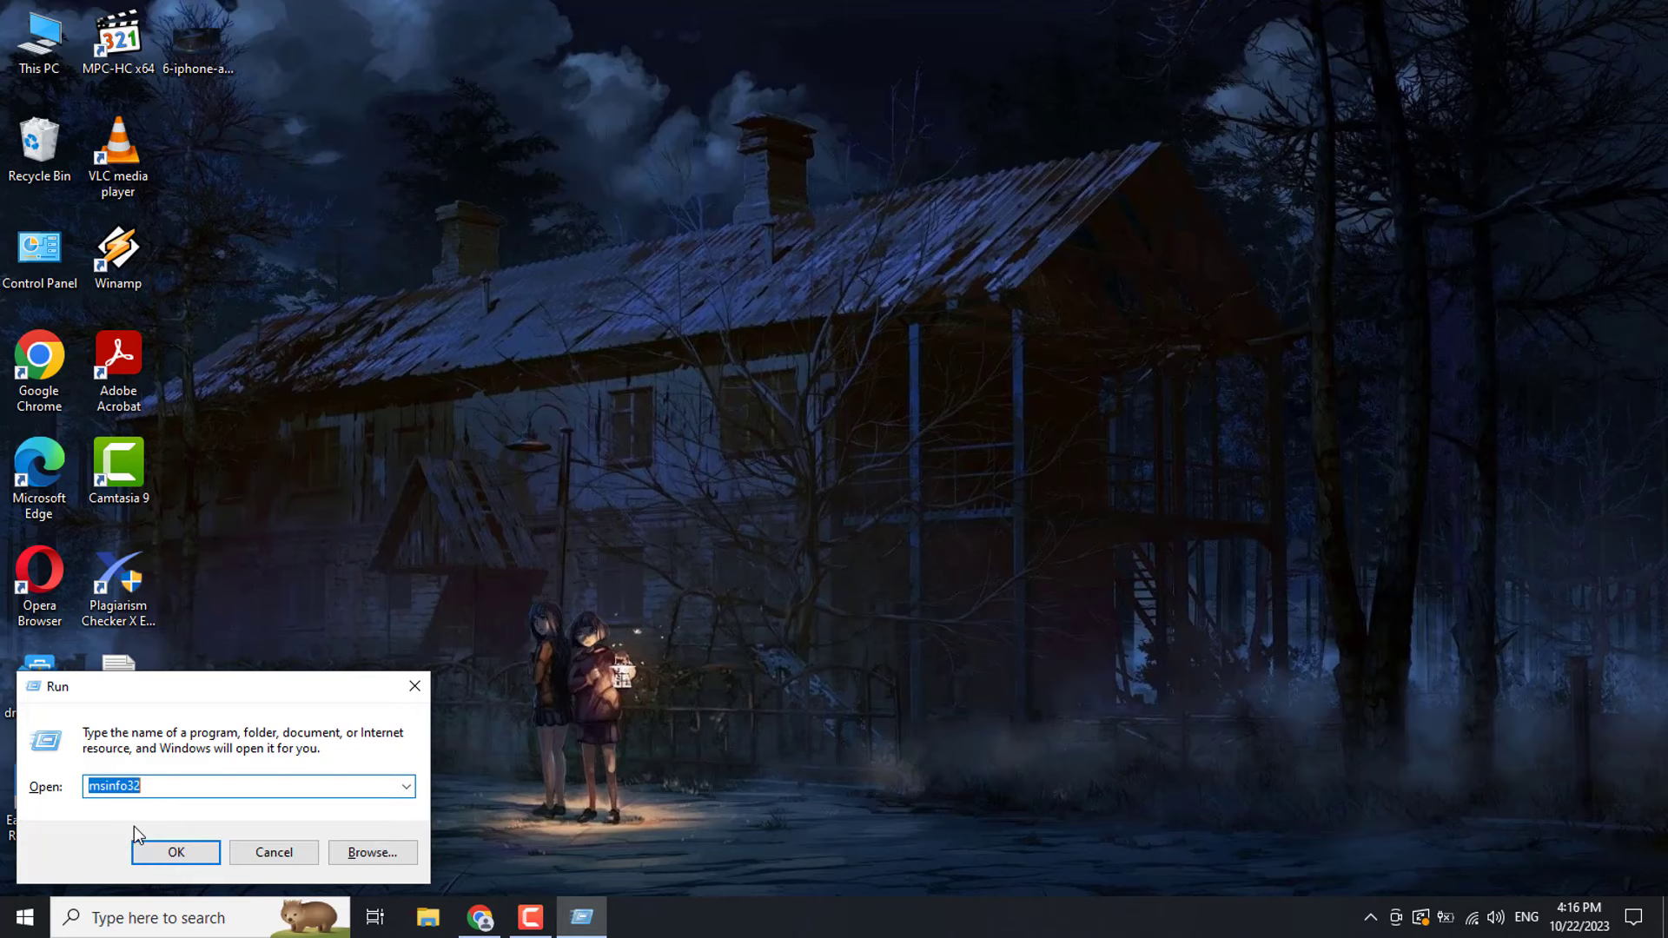
{"action": "left_click", "coordinate": [165, 853]}
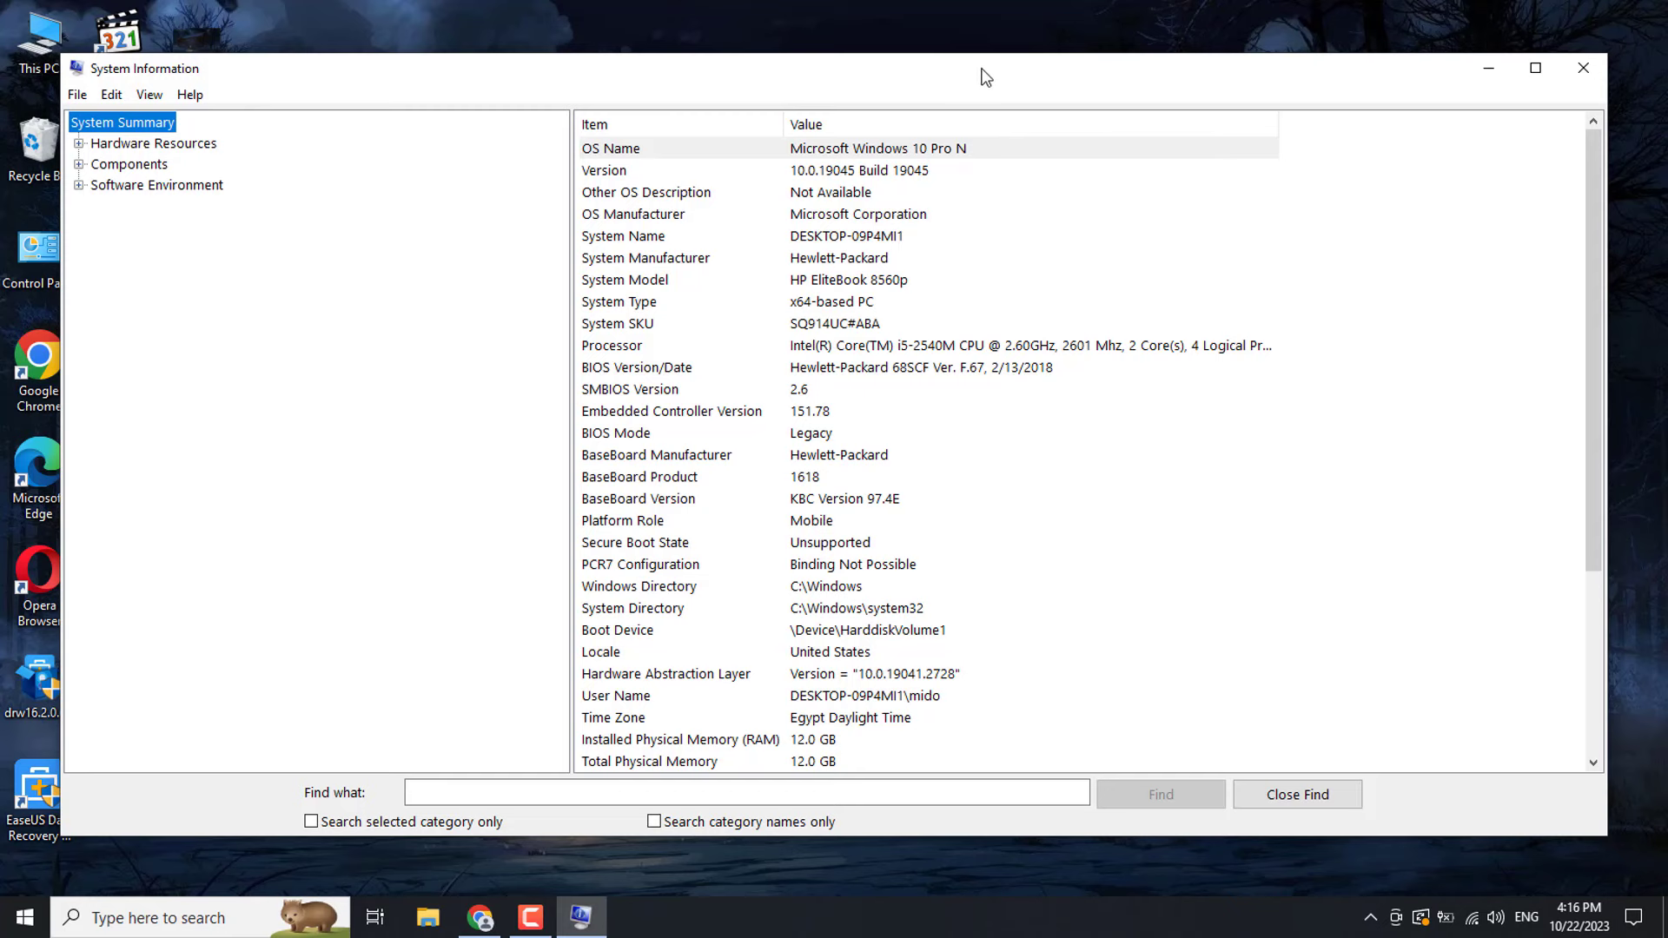
{"action": "left_click_drag", "start_coordinate": [984, 77], "coordinate": [938, 84]}
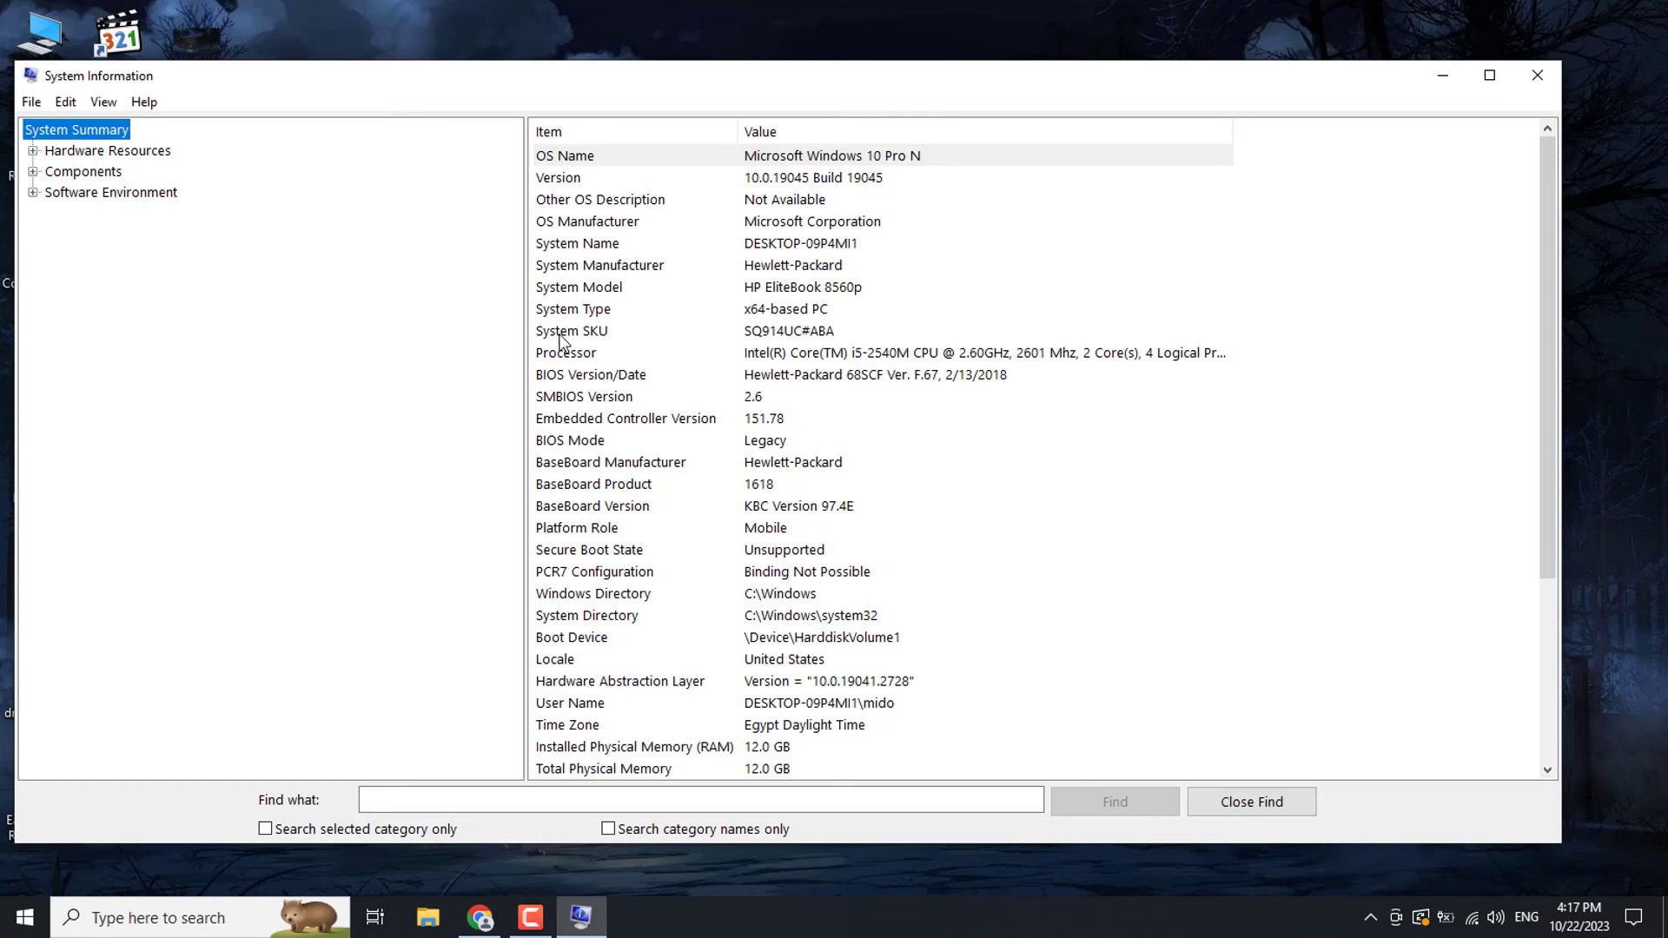
{"action": "left_click", "coordinate": [835, 331]}
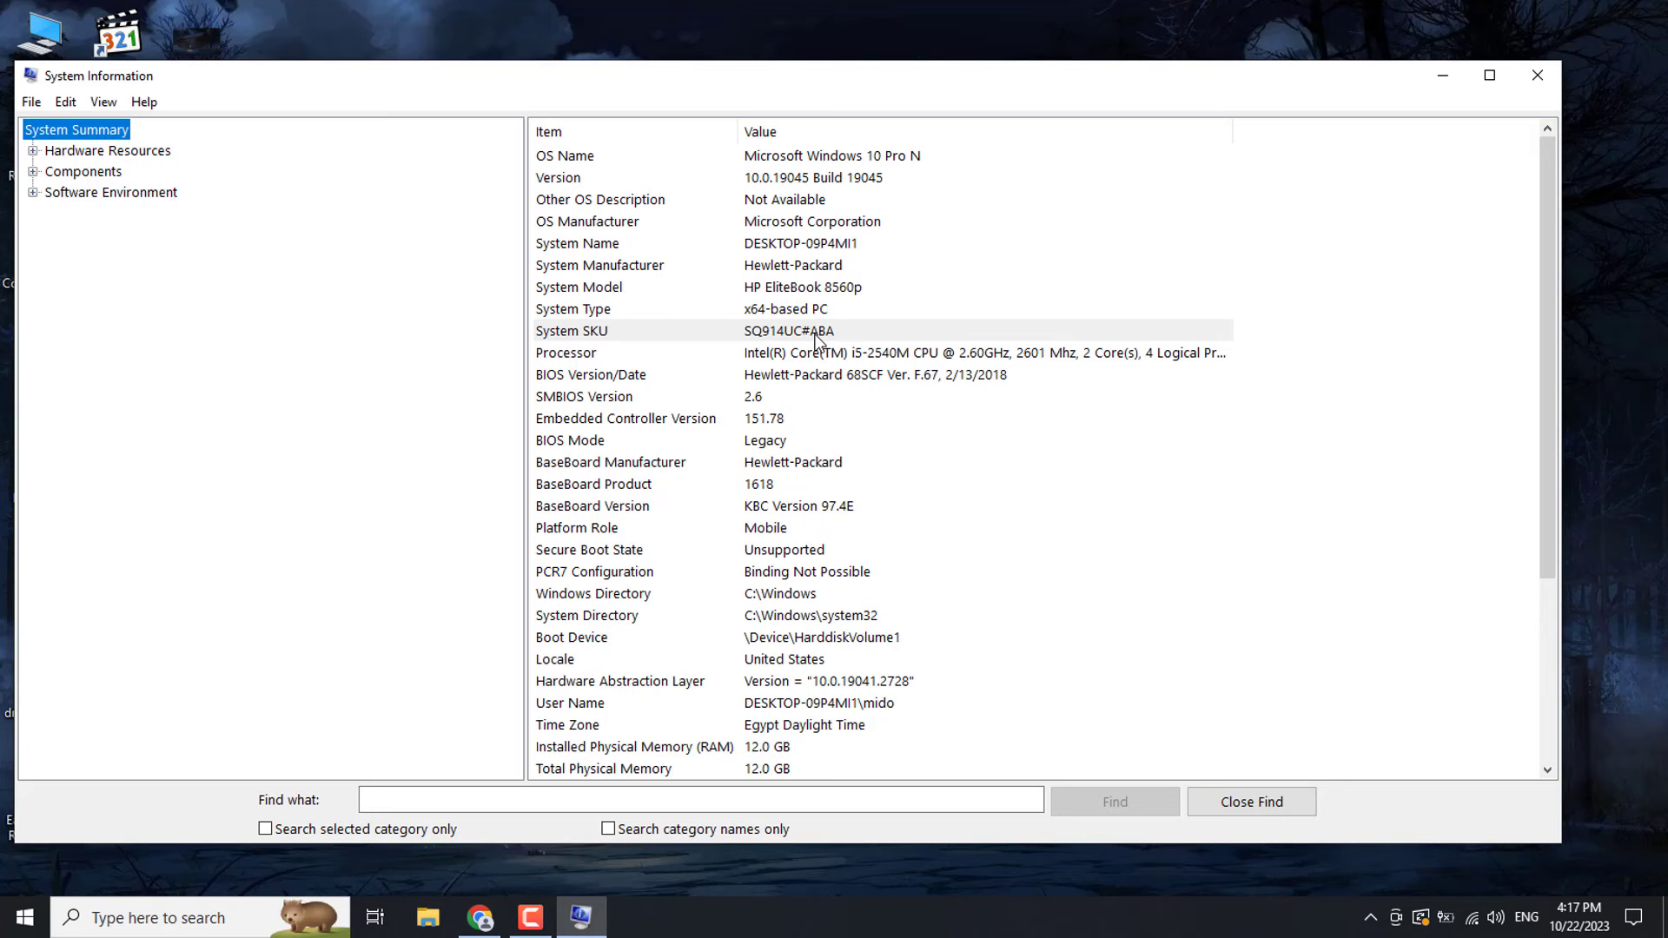
{"action": "left_click", "coordinate": [1542, 80]}
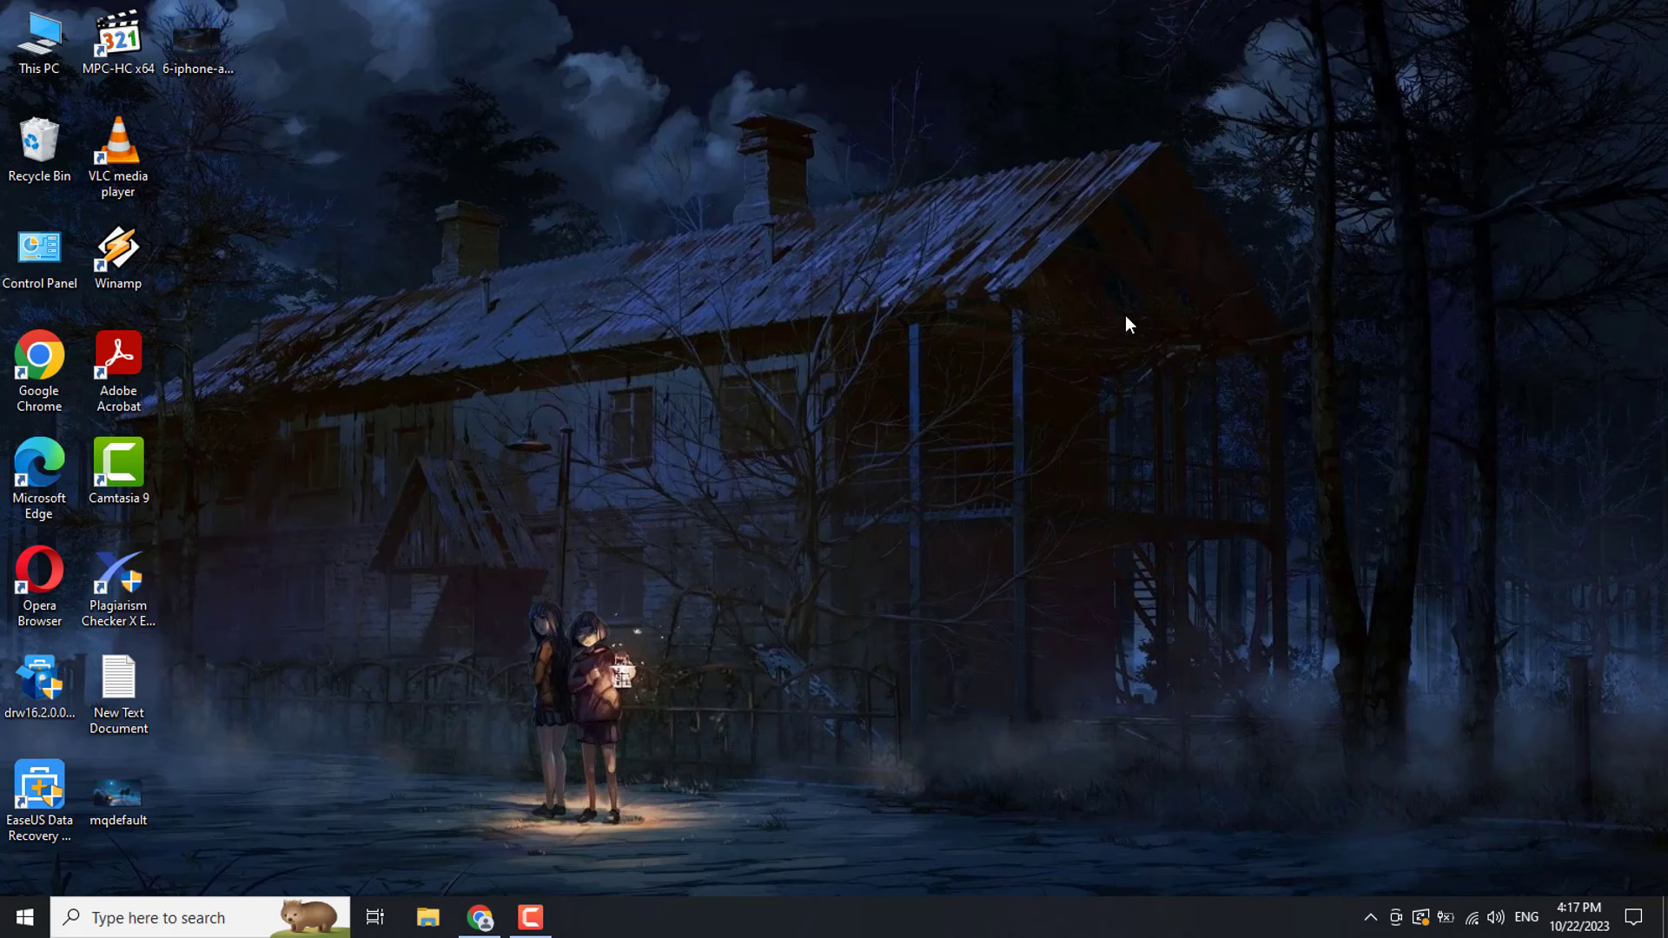
- Check the speakers' volume level from the desktop and refresh the desktop
{"action": "left_click", "coordinate": [1495, 917]}
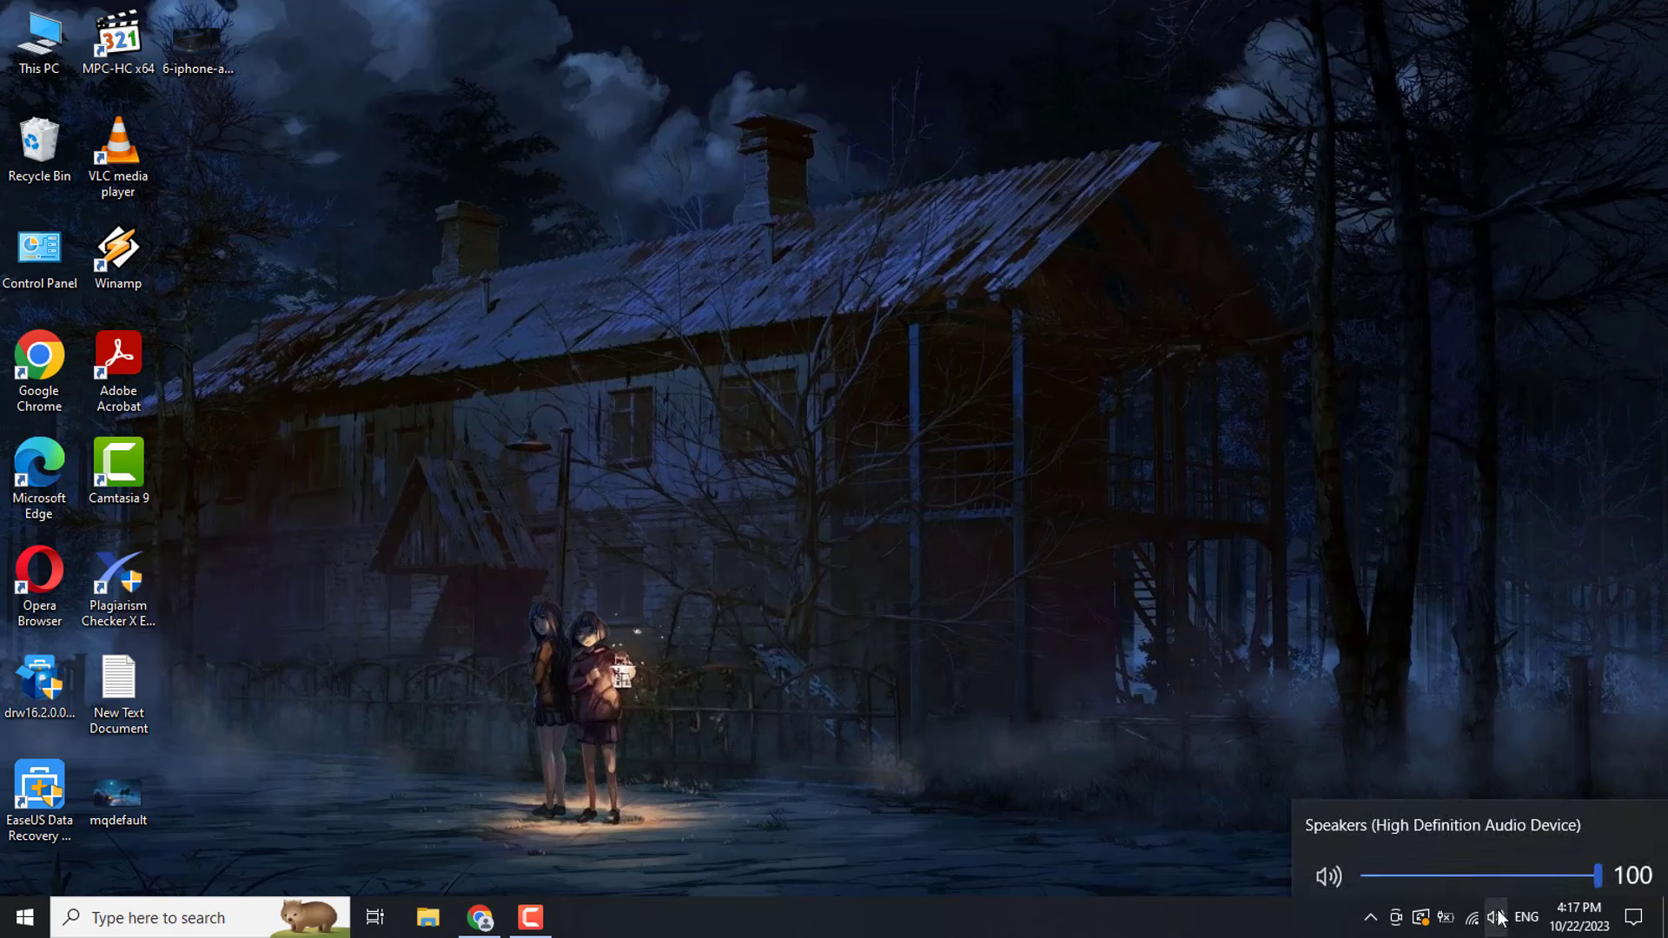
{"action": "right_click", "coordinate": [1149, 810]}
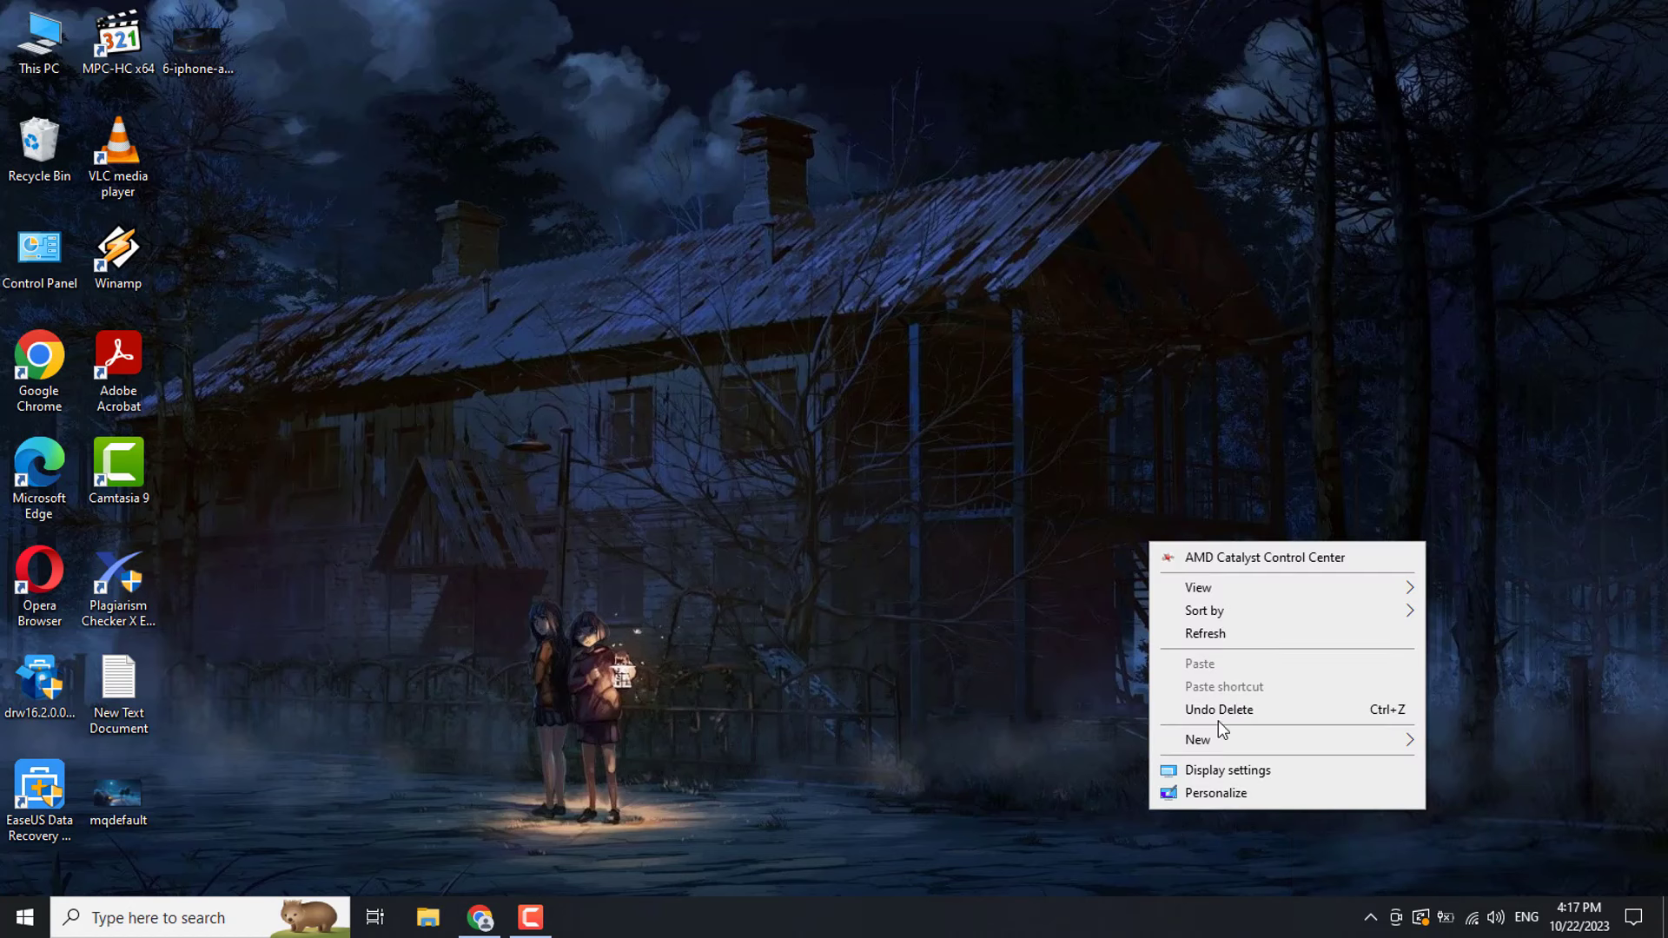
{"action": "left_click", "coordinate": [1265, 632]}
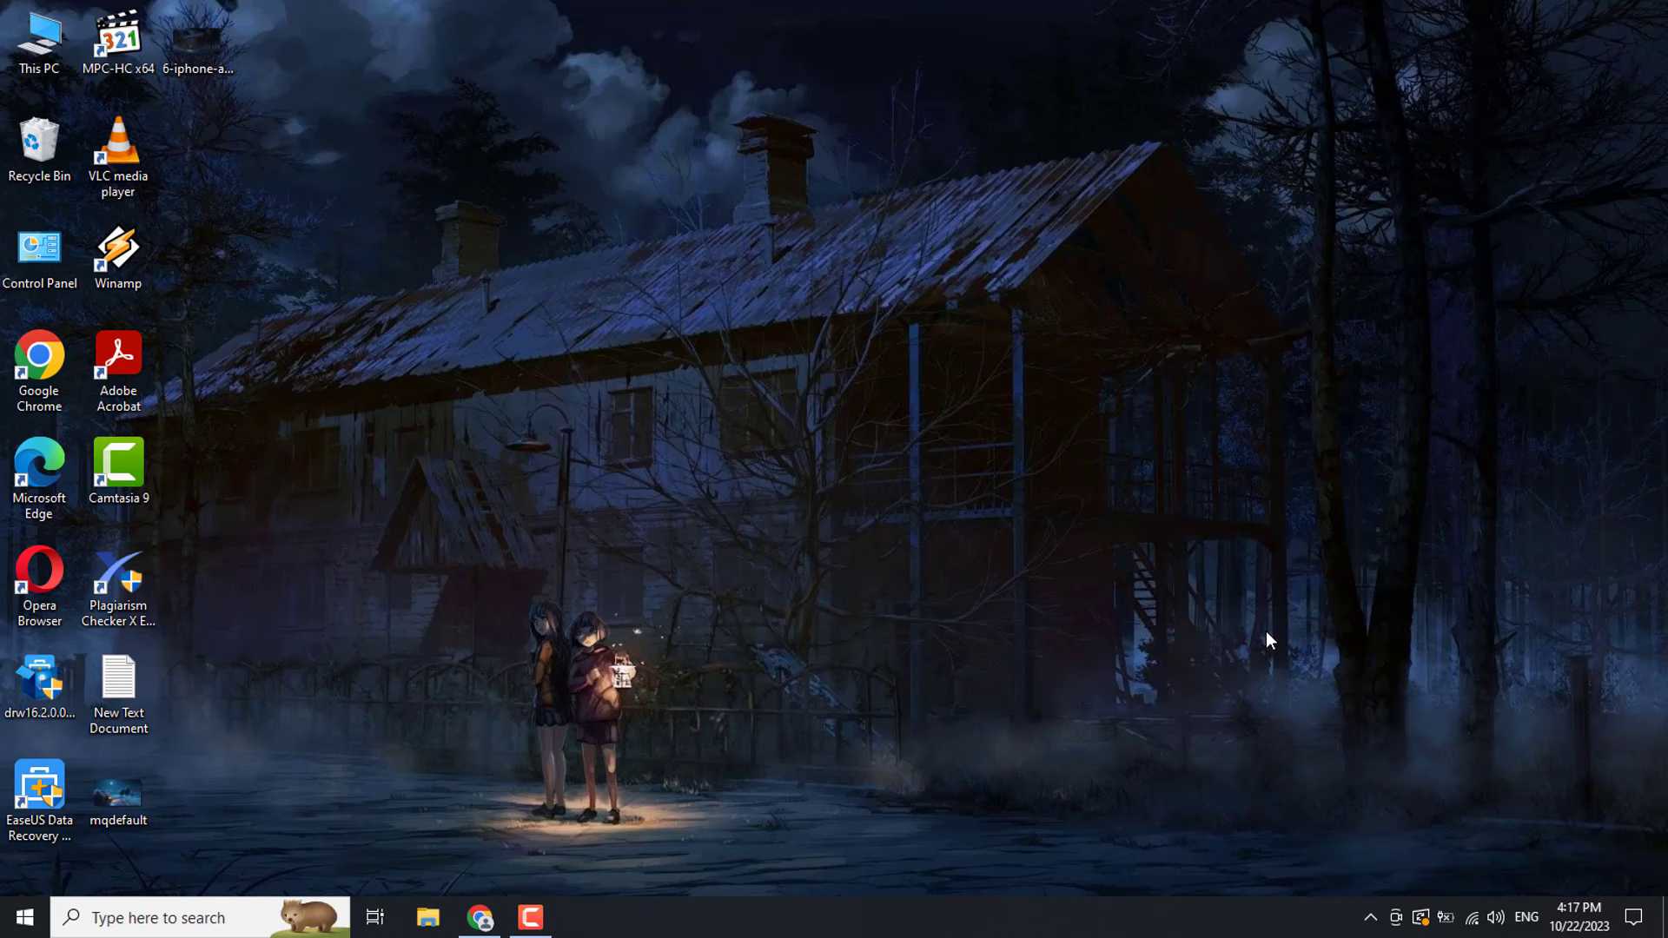